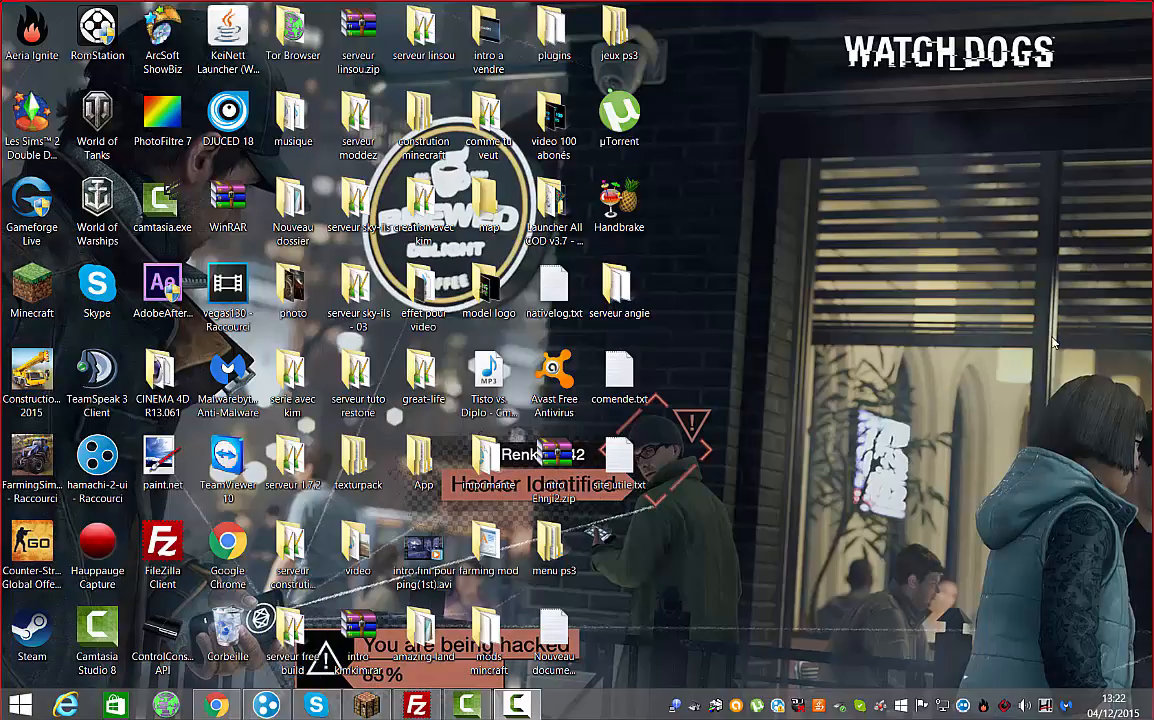
Open 'serveur free build' and its 'plugins' folder, scroll the list, and move the window aside
double_click(290, 635)
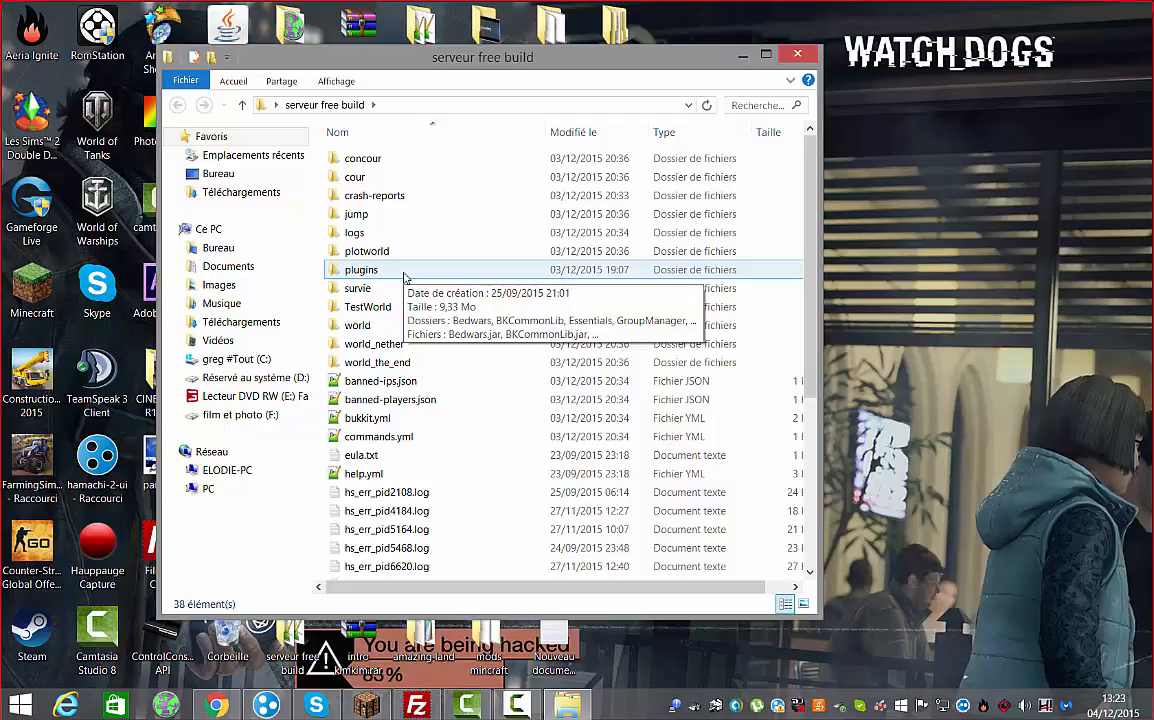
double_click(400, 271)
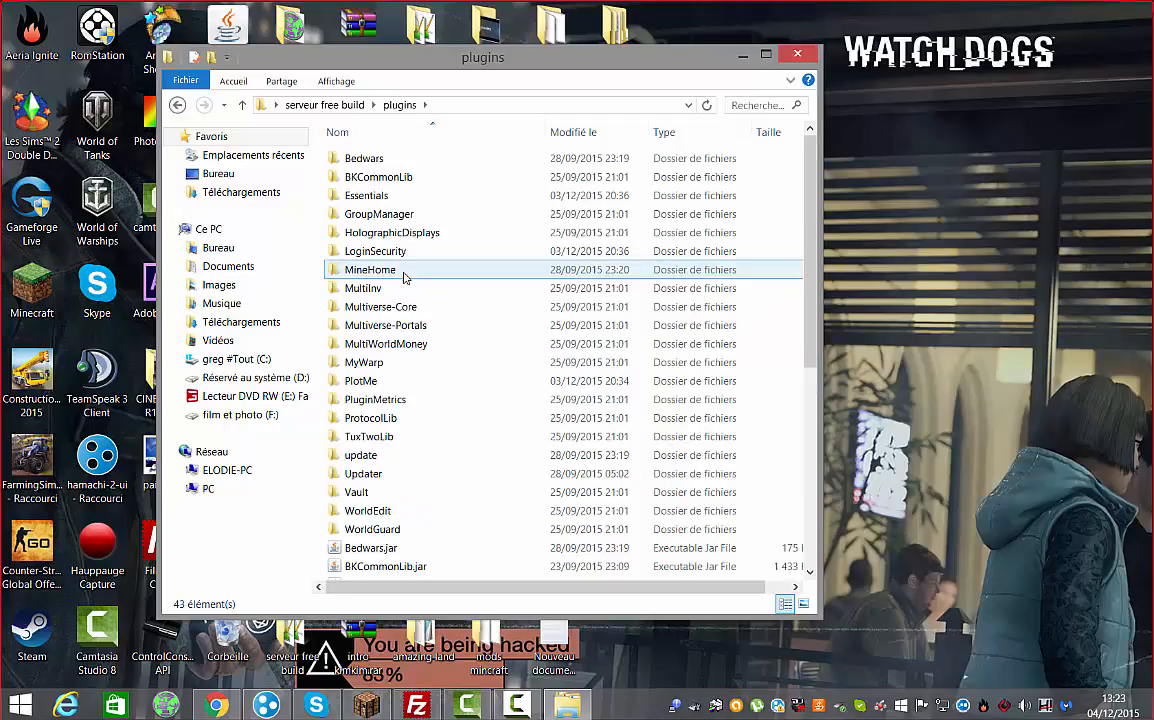
scroll(540, 200, "down", 5)
scroll(562, 213, "down", 2)
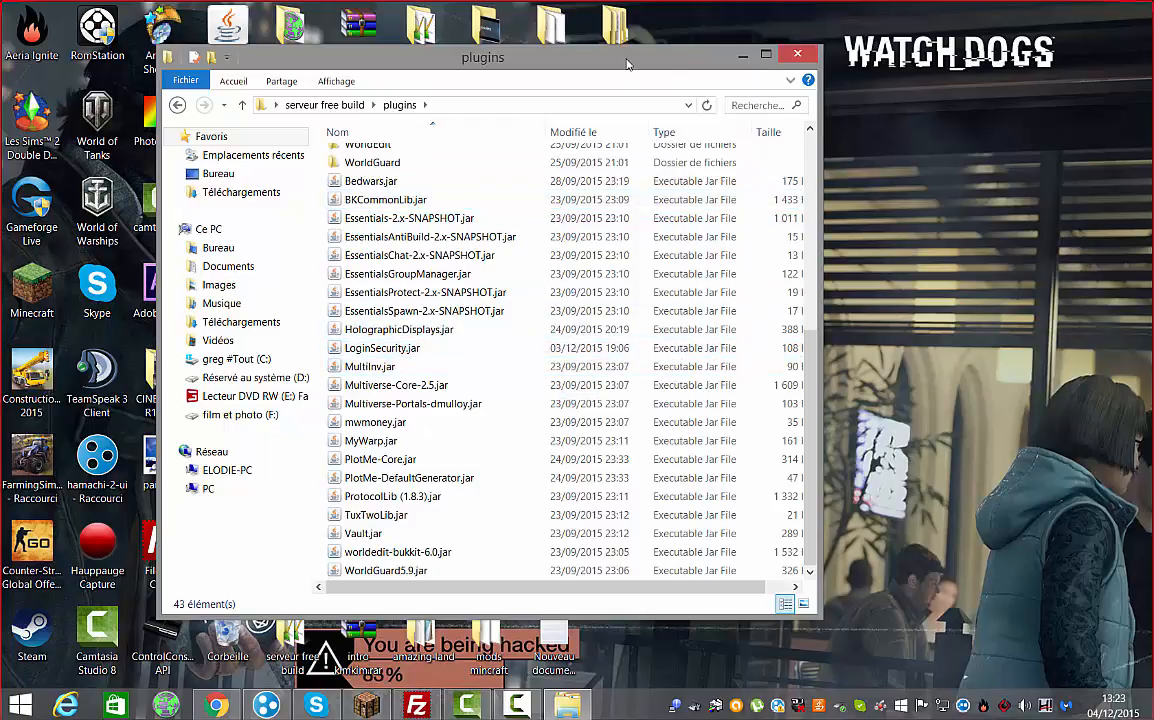
left_click_drag(566, 56, 509, 138)
Open the desktop plugins folder beside the server's plugins and select its jars to compare
double_click(558, 52)
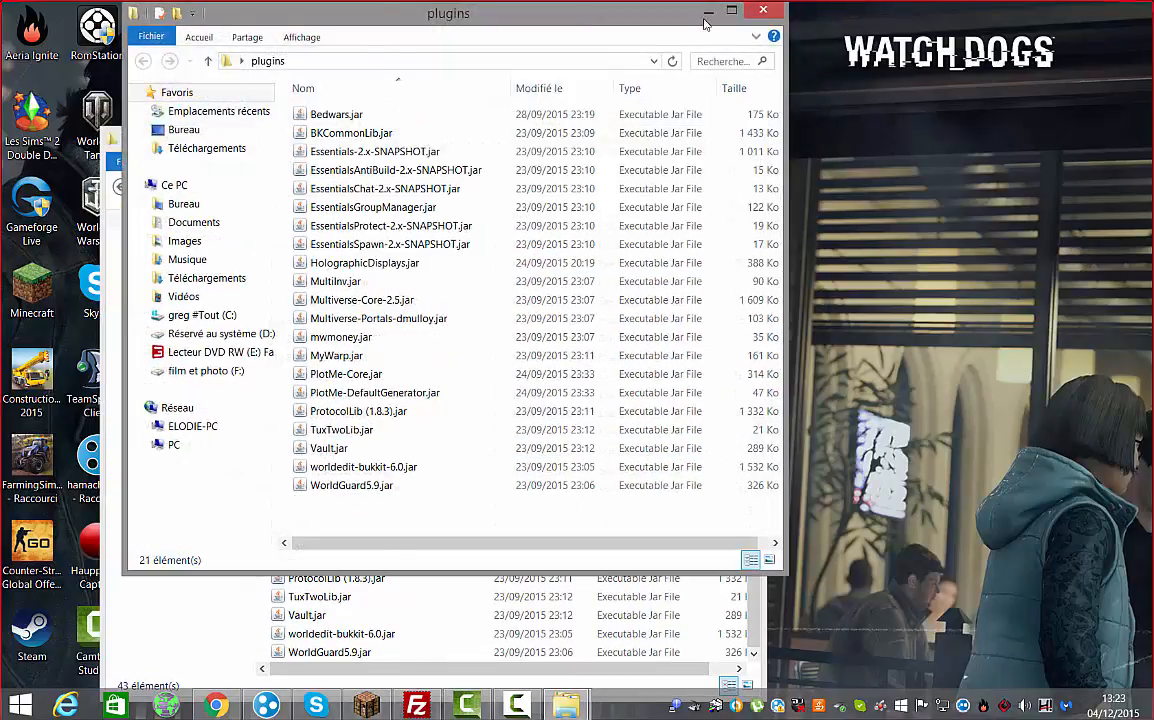
left_click_drag(525, 15, 1152, 15)
left_click_drag(472, 135, 3, 115)
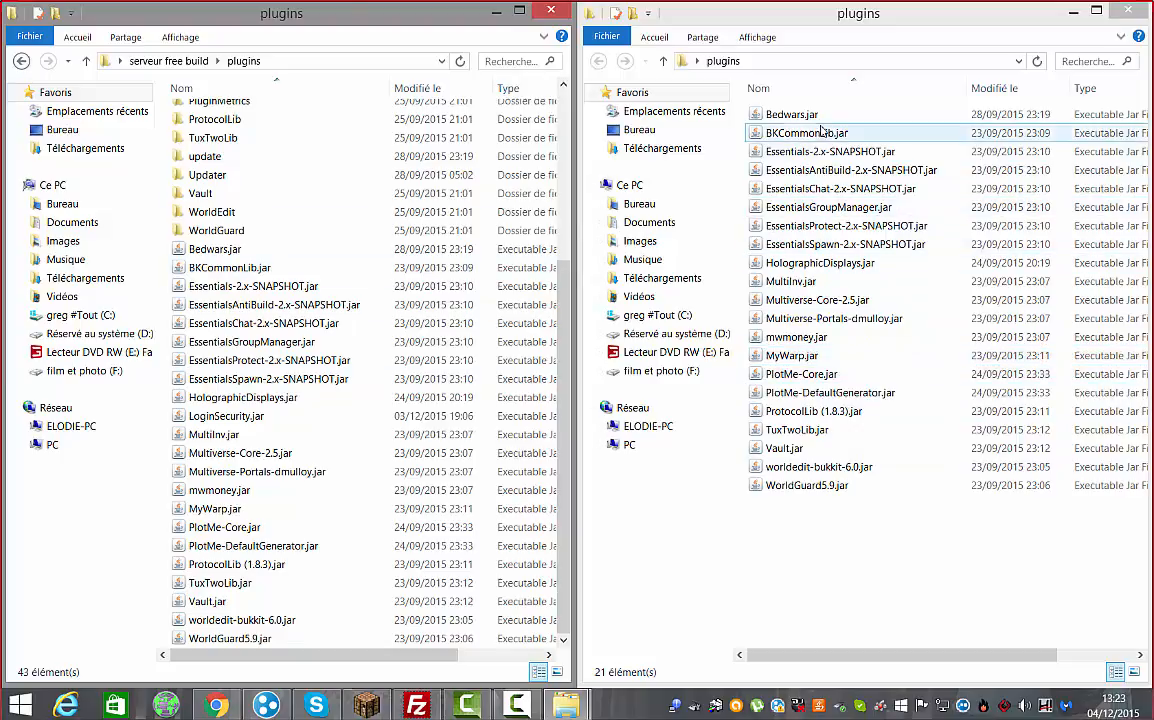
left_click_drag(820, 119, 863, 170)
Close the desktop plugins window and go back to the serveur free build folder
left_click(1128, 13)
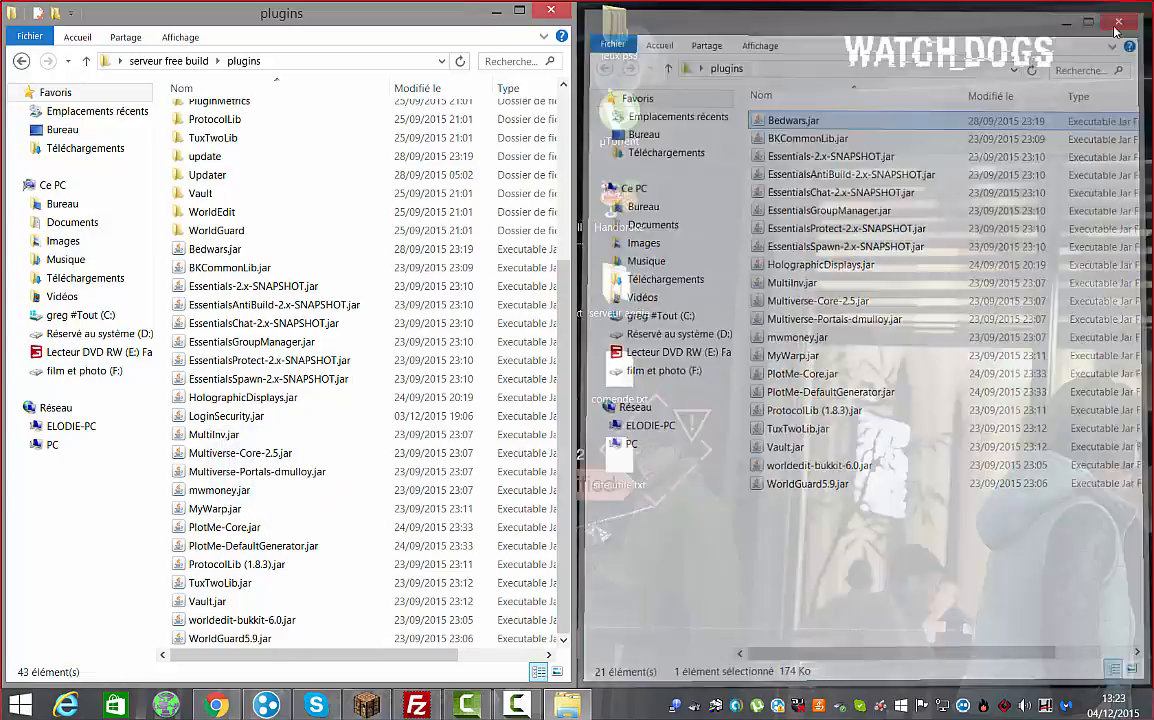
left_click(20, 61)
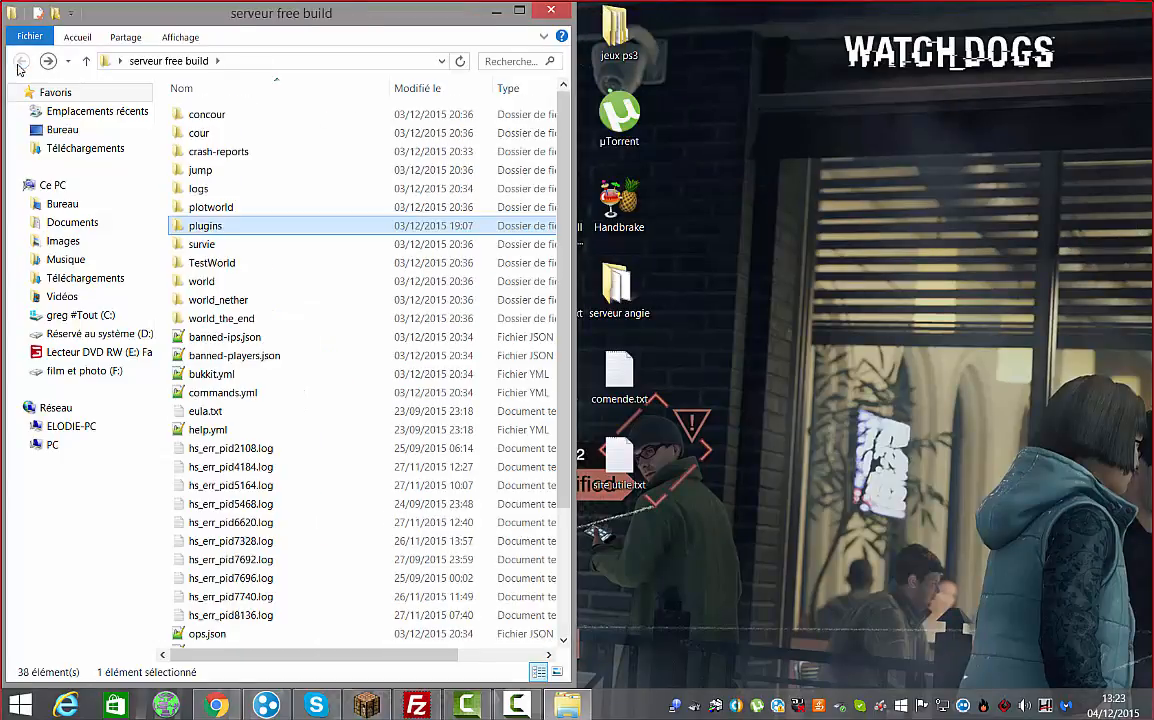
scroll(379, 255, "down", 3)
Run Start.bat to launch the server console, then minimize Explorer and move the console aside
left_click(242, 586)
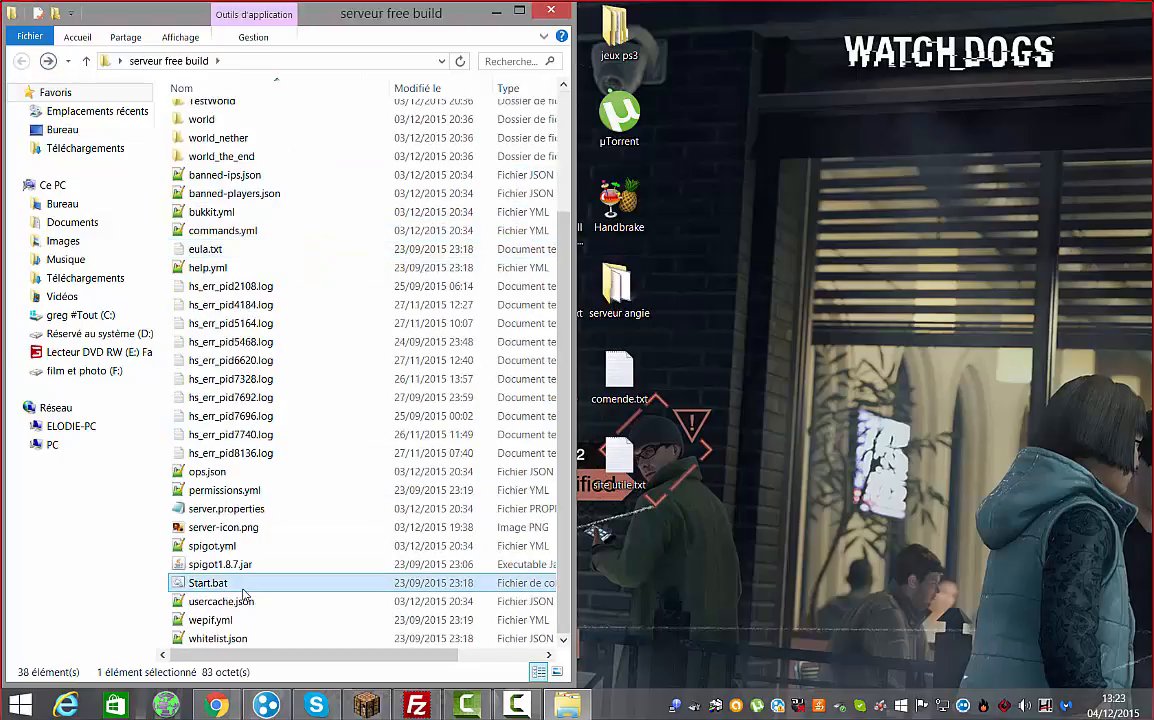
double_click(242, 594)
left_click(500, 12)
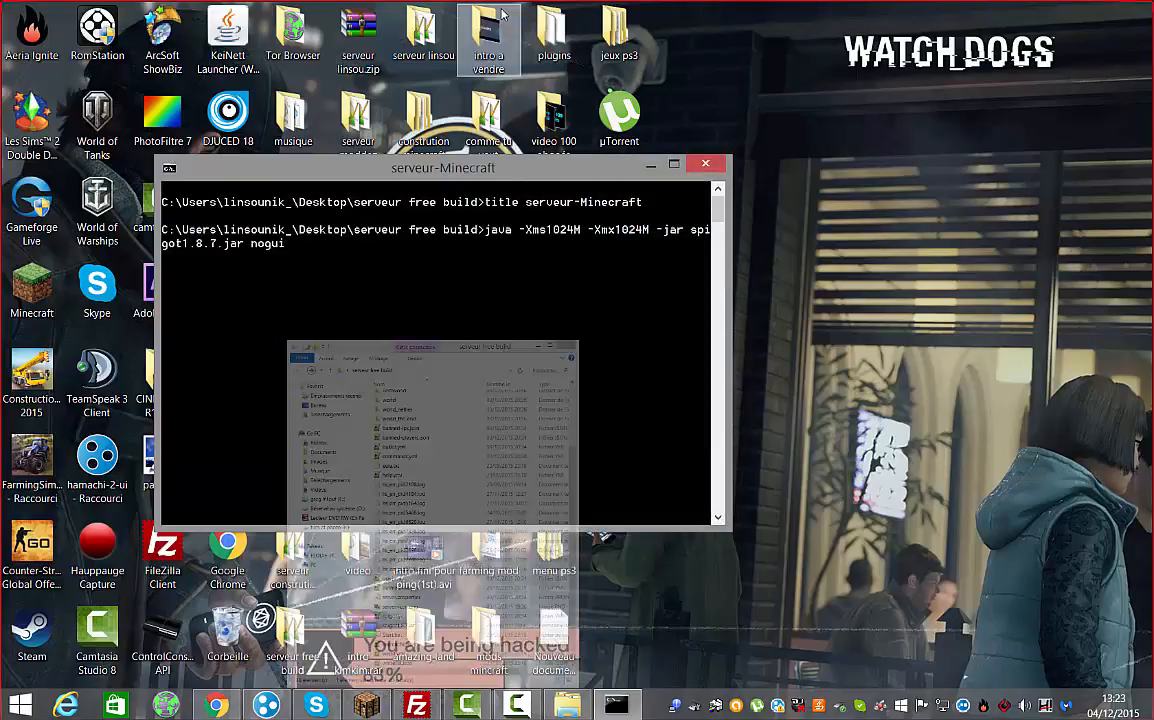
left_click_drag(522, 168, 743, 140)
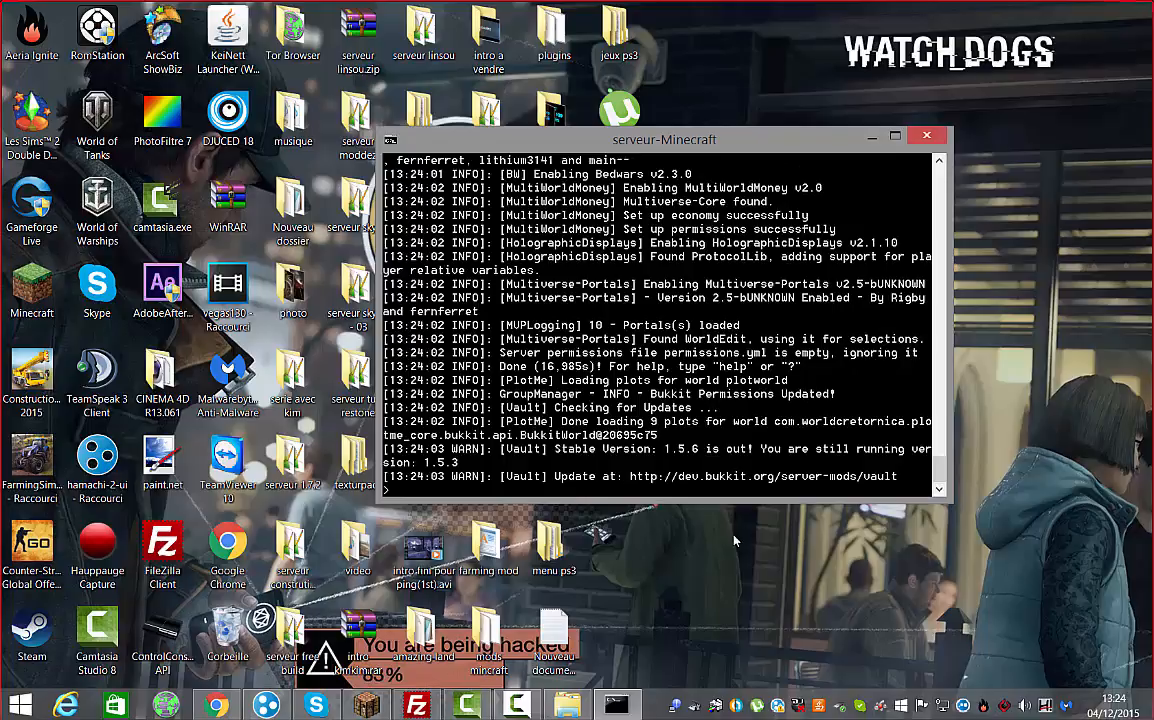
Bring Minecraft forward and join the PVP survival server from the Multijoueur list
mouse_move(358, 704)
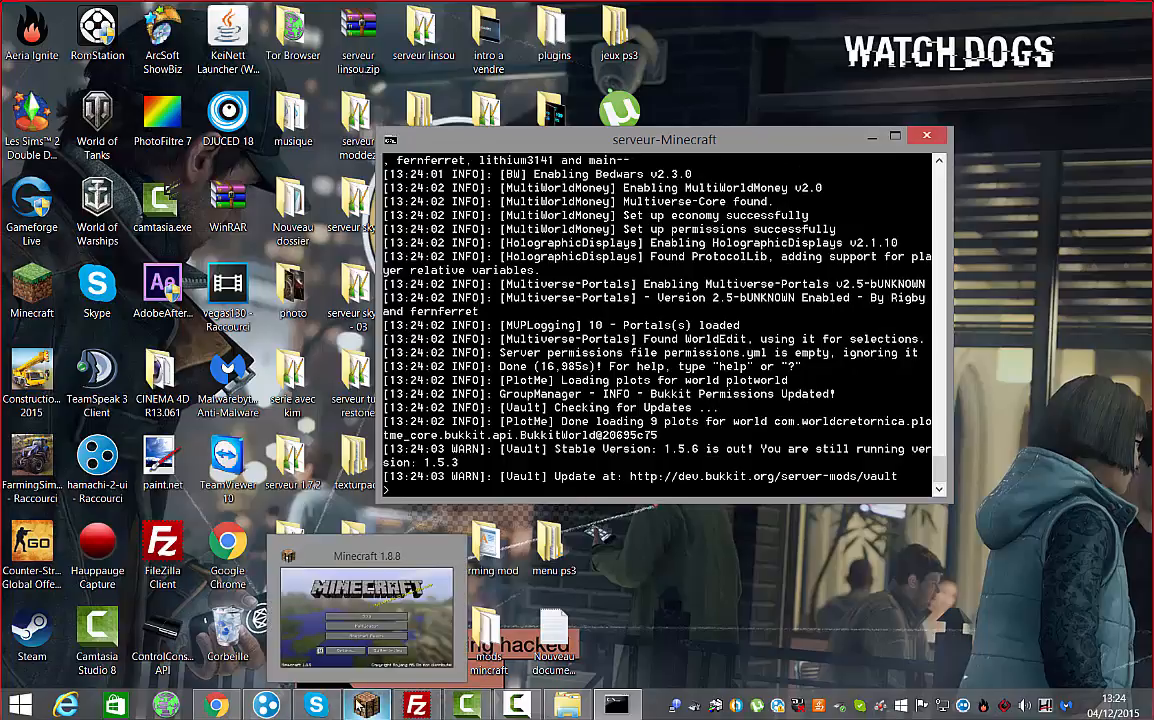
left_click(358, 704)
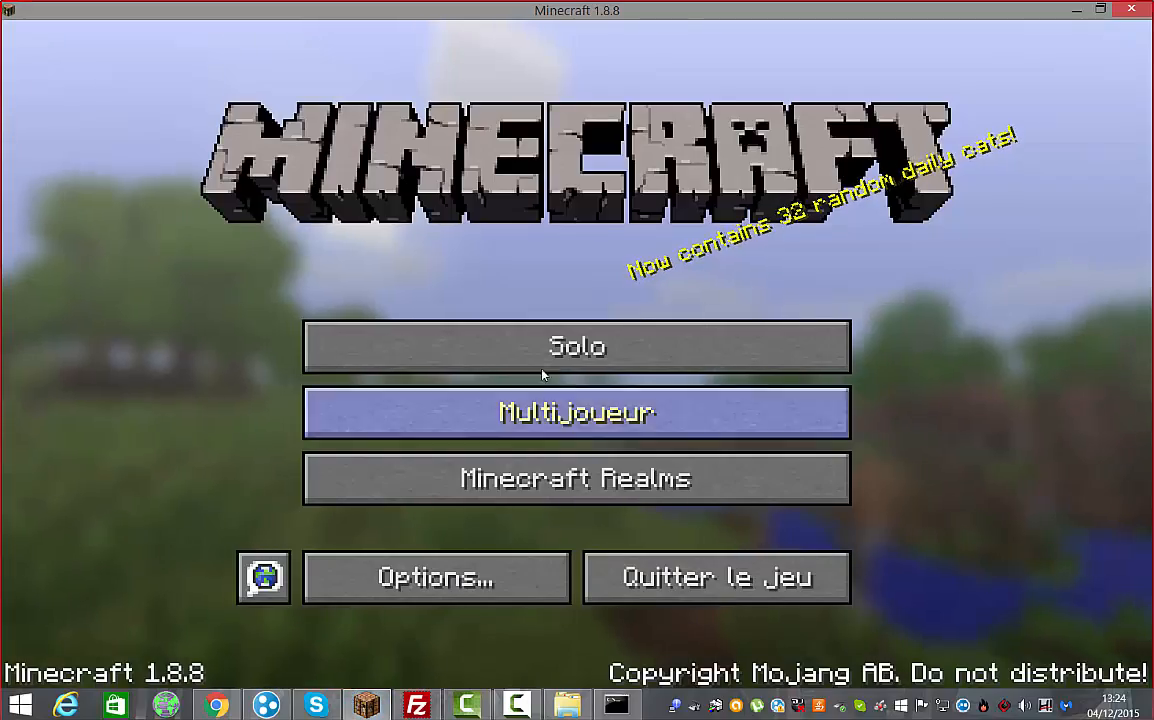
left_click(553, 428)
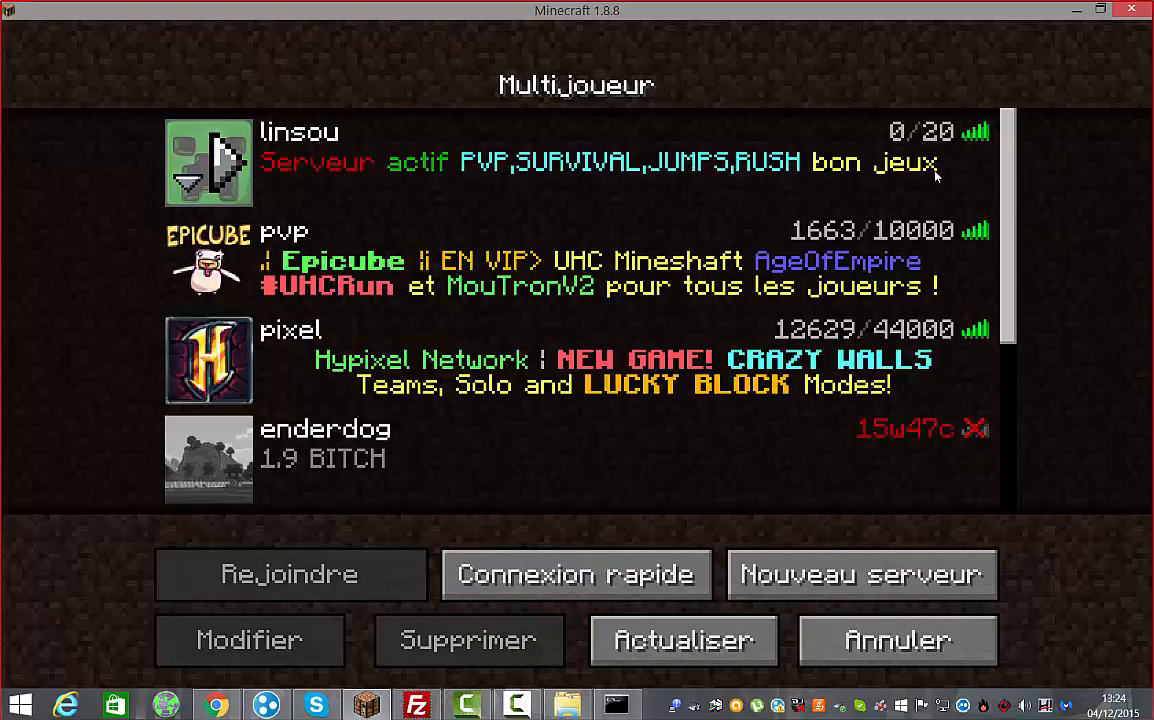
left_click(222, 158)
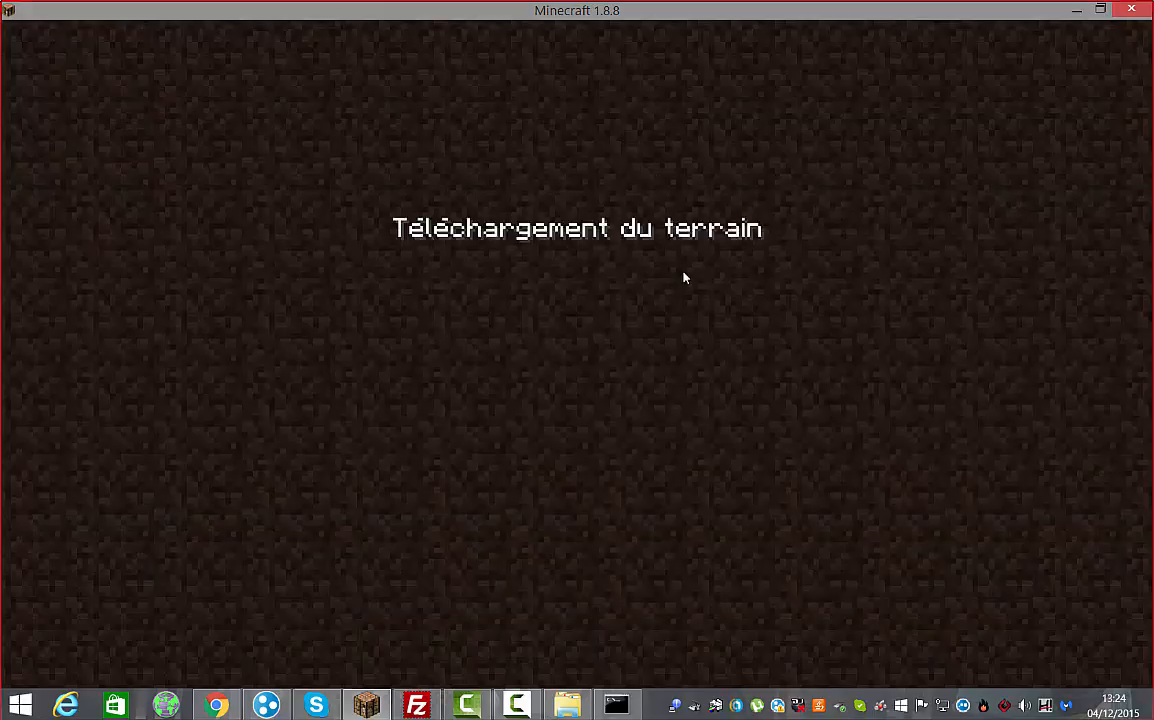
Look around the spawn, then log in by entering the /login command in chat
key("w")
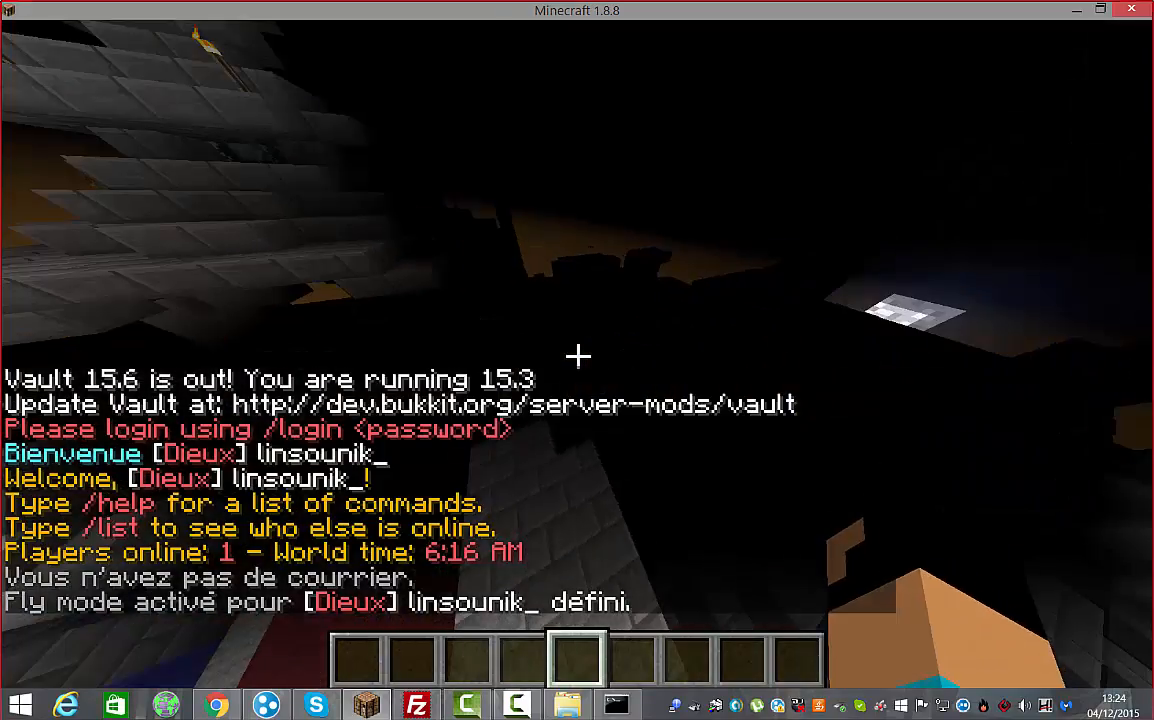
key("w")
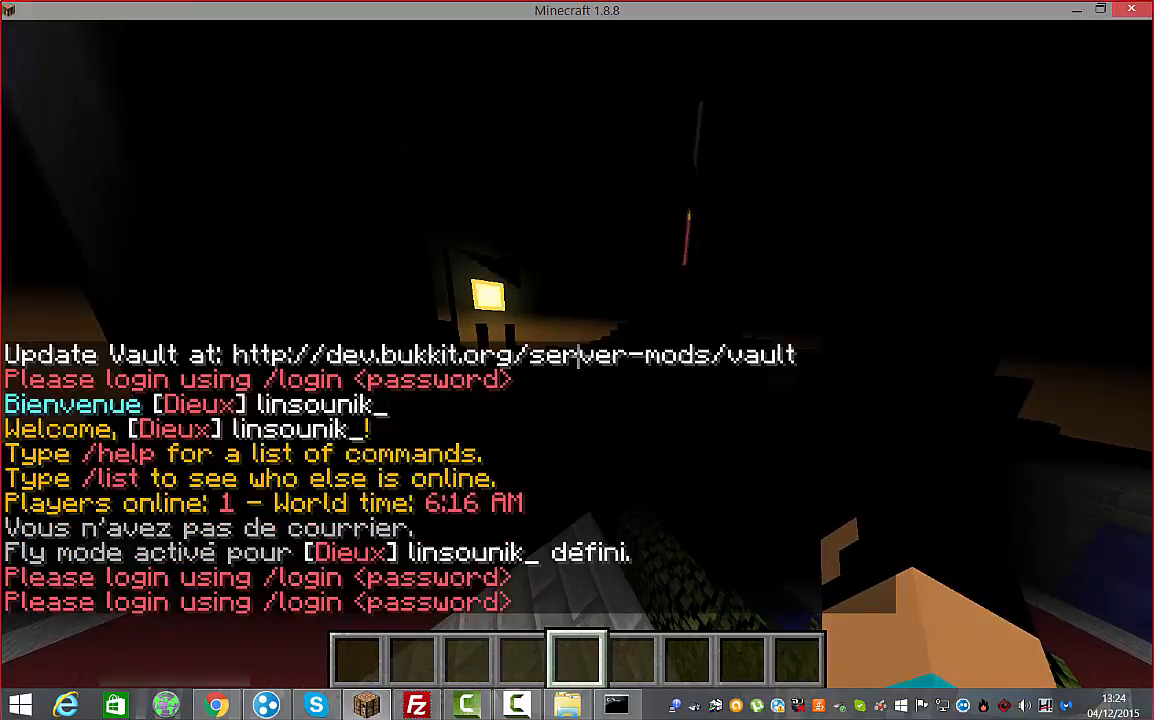
key("t")
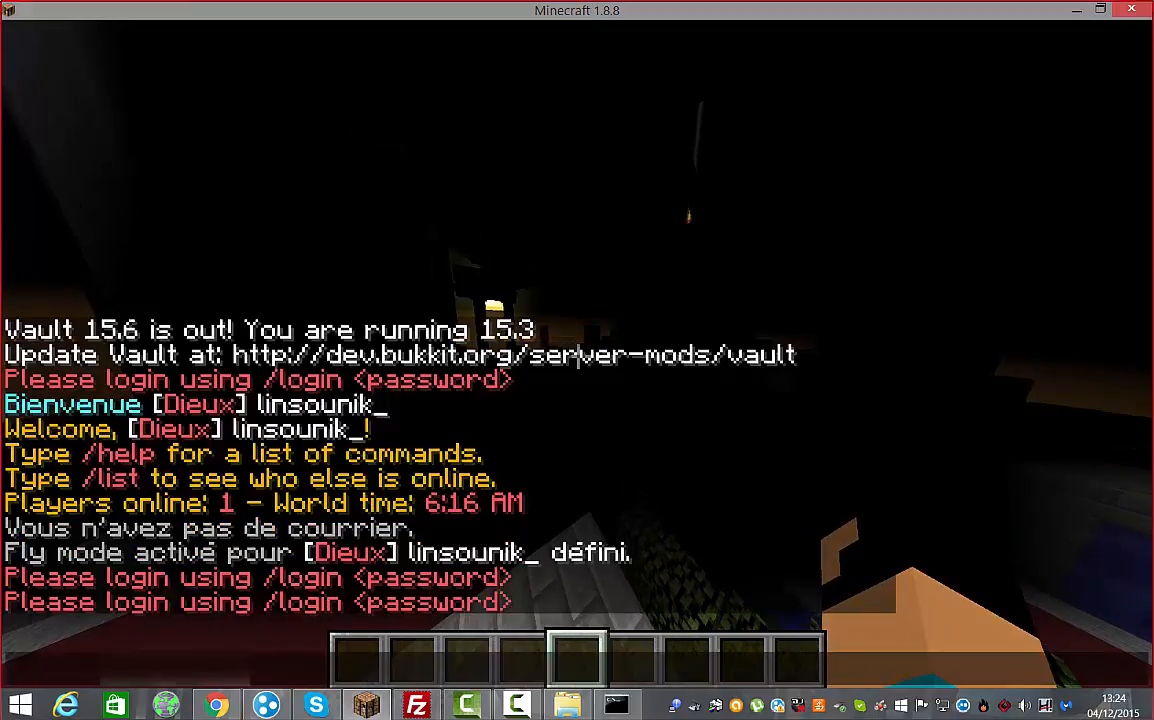
type("//login")
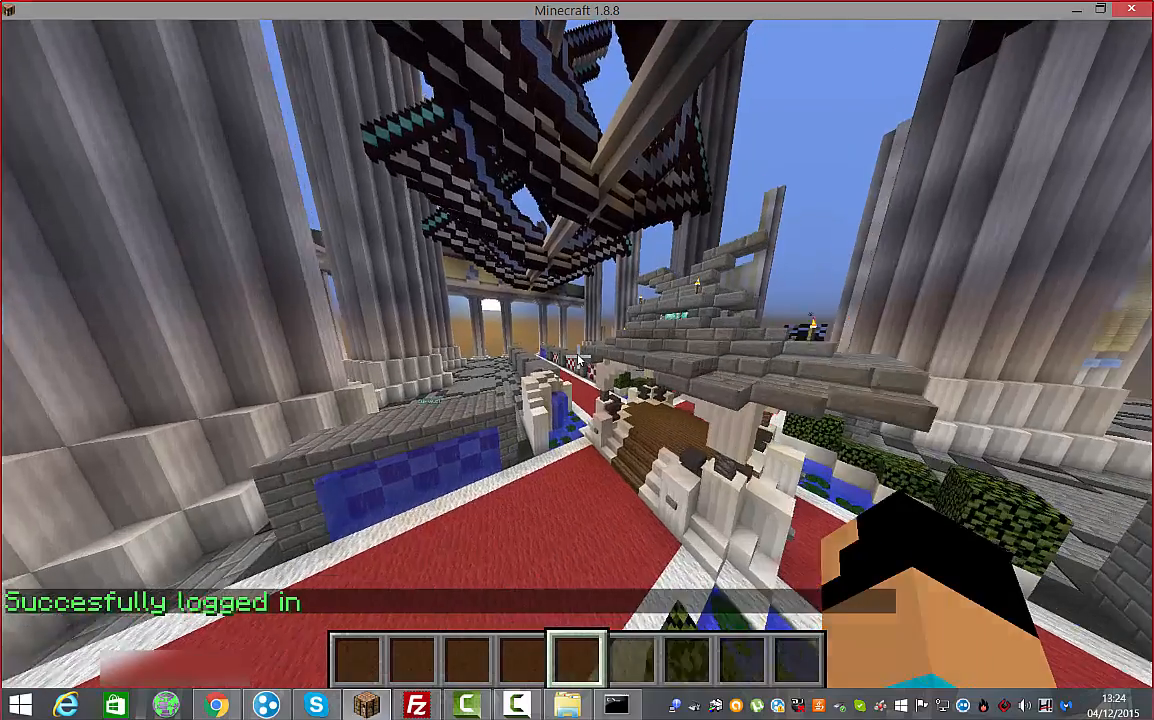
Walk past the spawn fountain and columned hall into the blue portal to the Free build world
key("w")
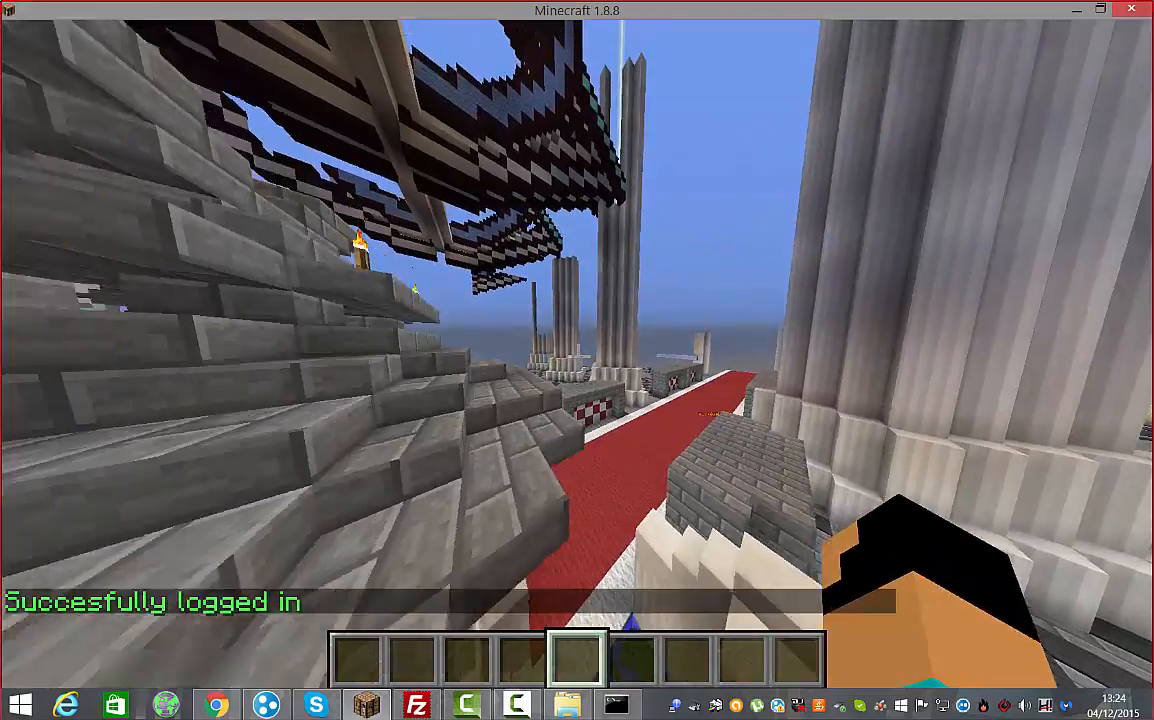
key("s")
key("a")
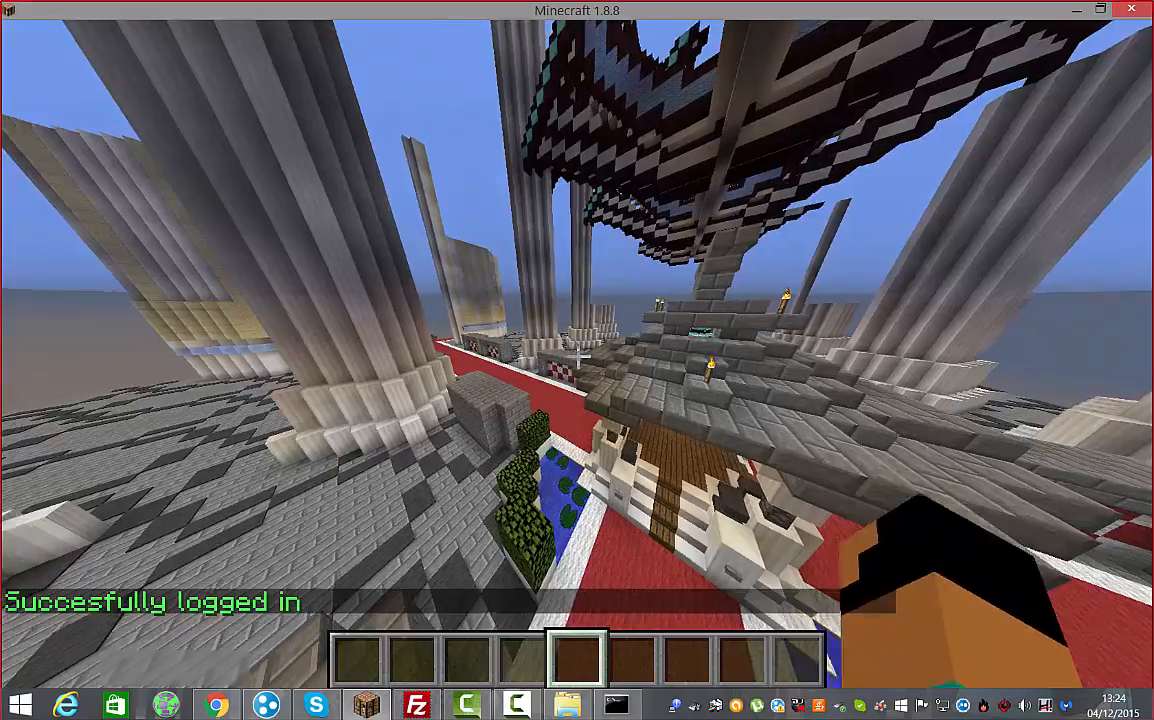
key("w")
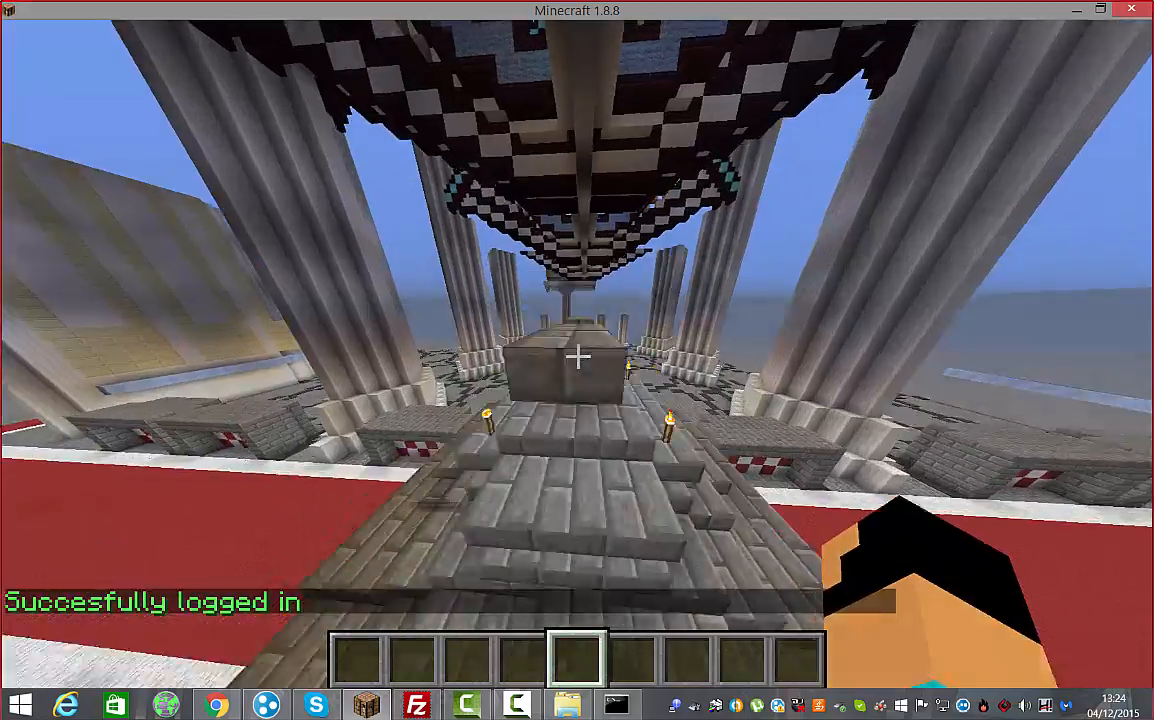
key("w")
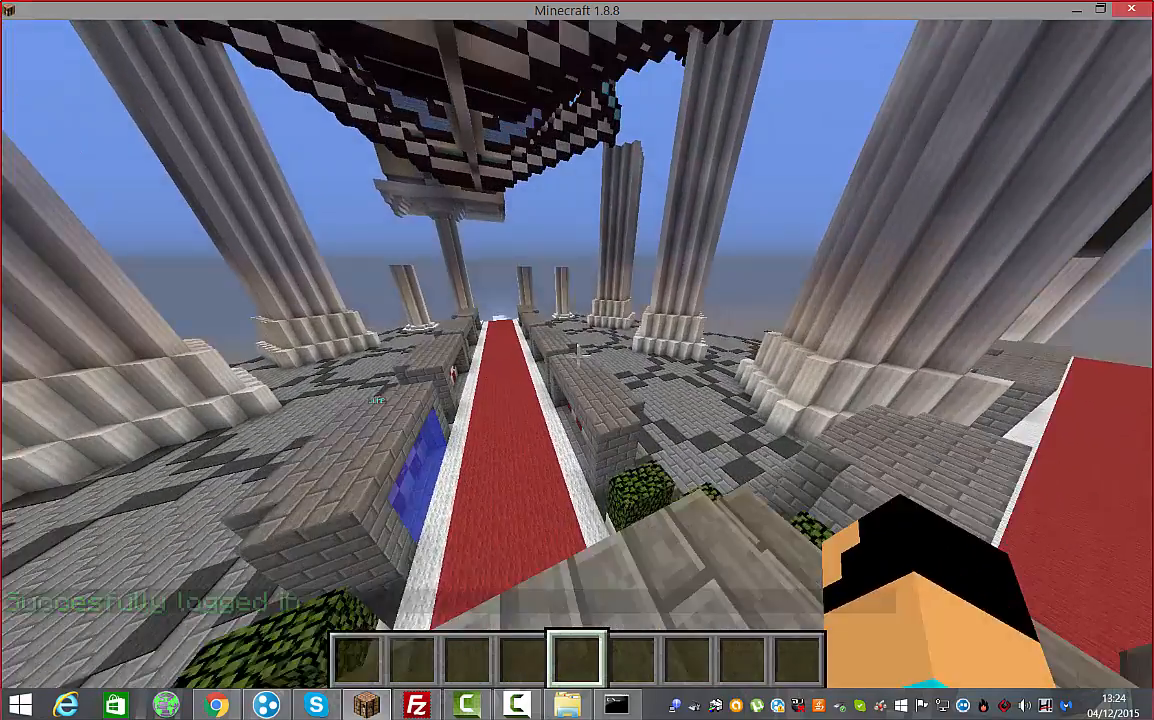
key("w")
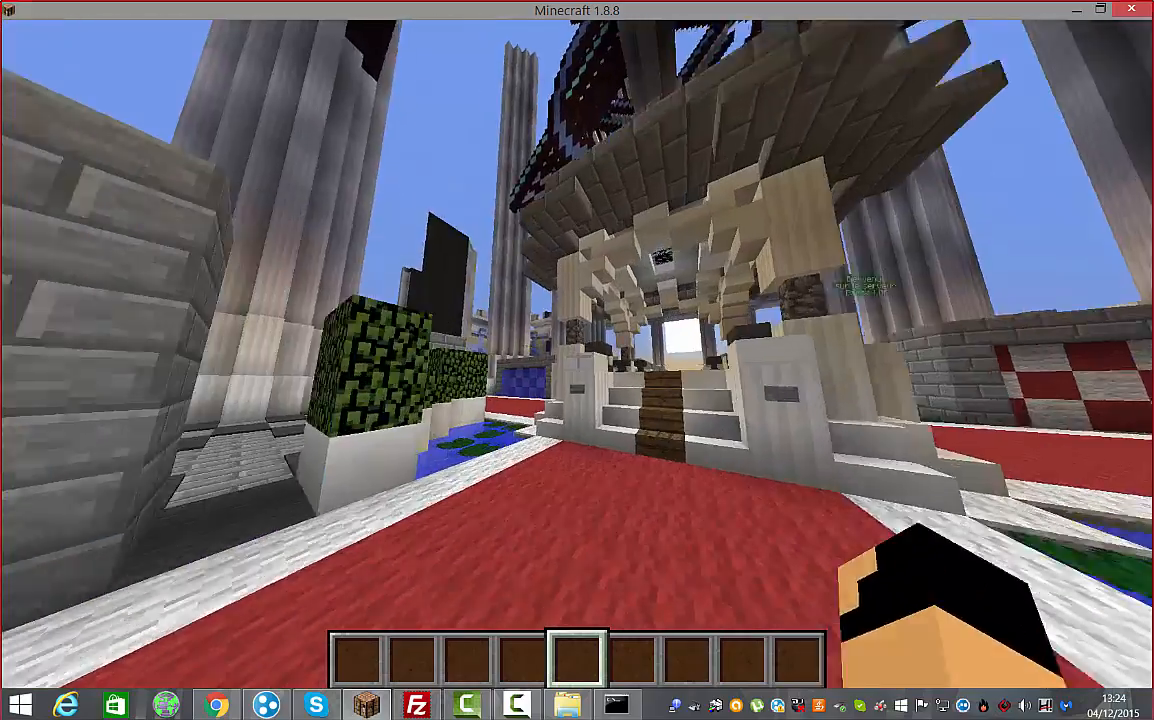
key("w")
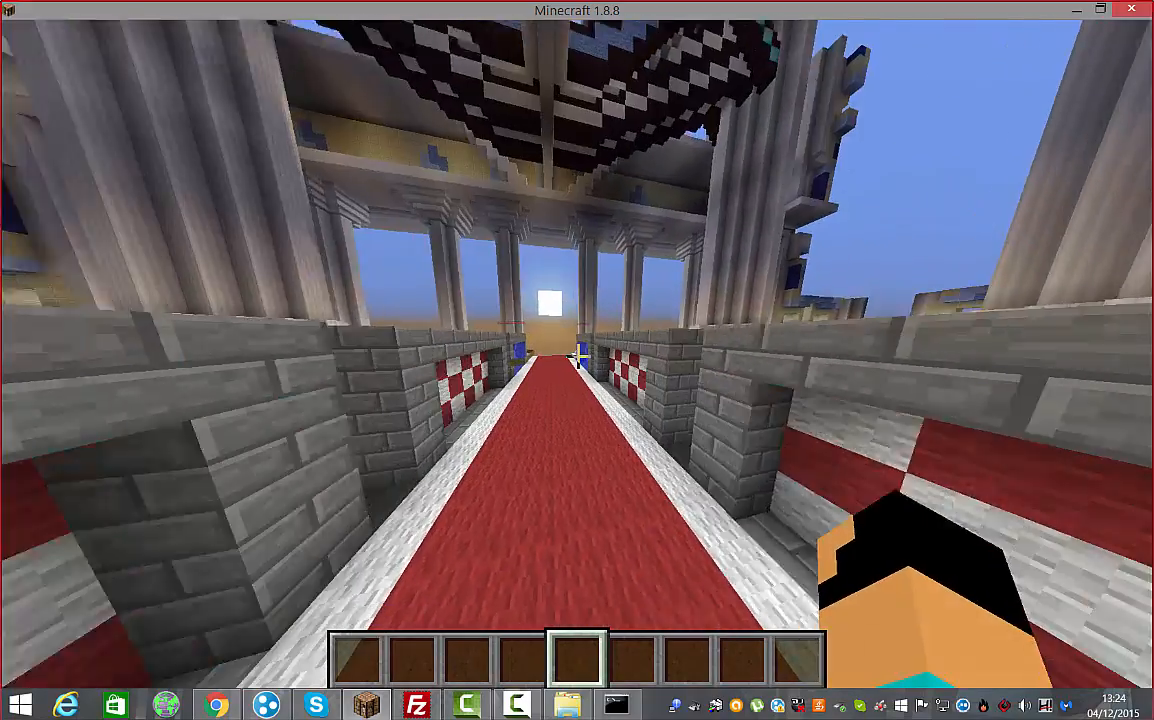
key("w")
key("space")
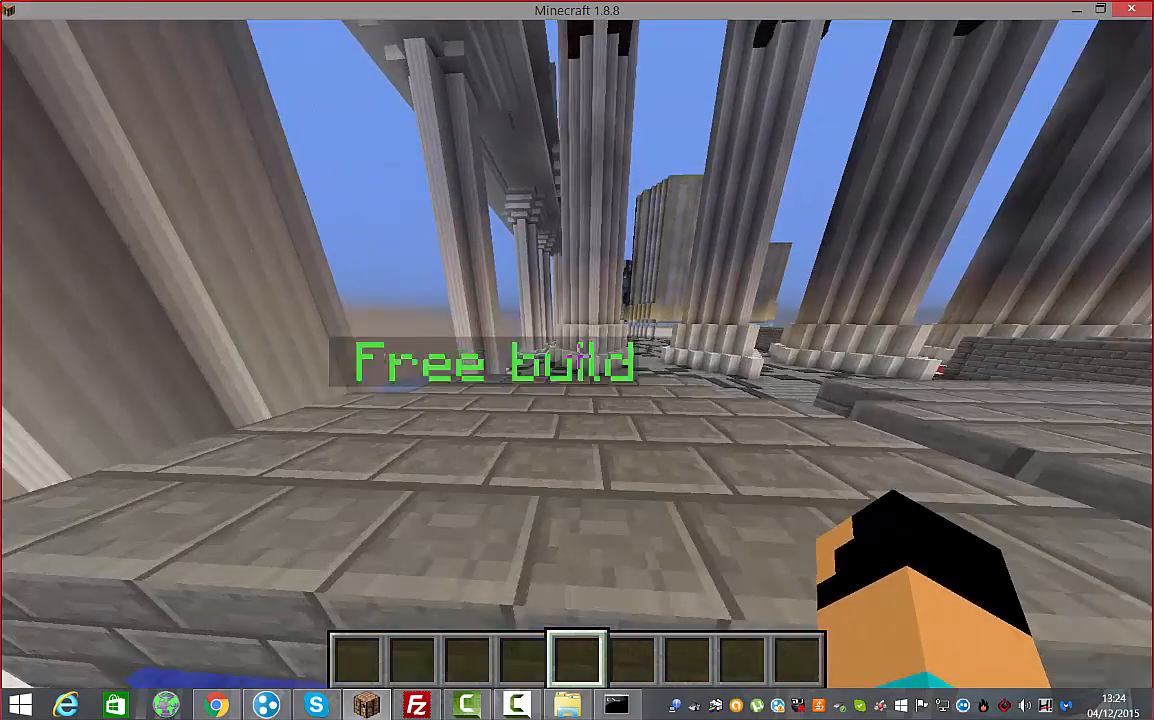
key("w")
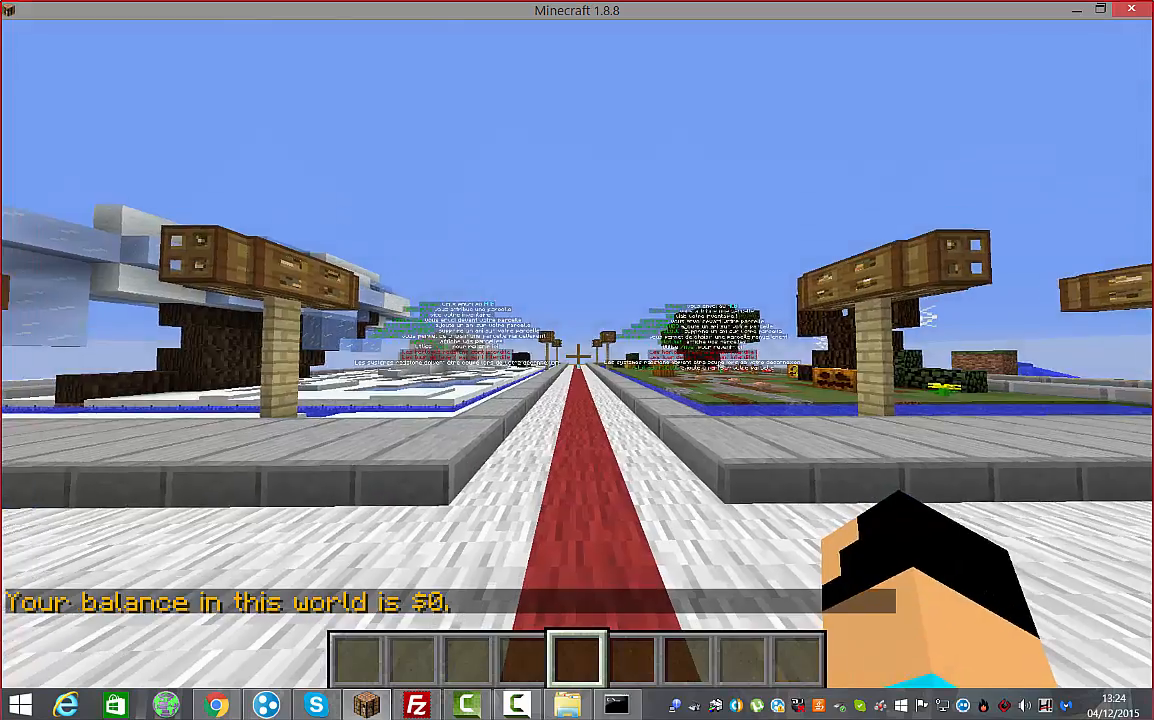
Fly along the red paths over the plots and crossroads toward the tree and snow plots
key("w")
key("space")
key("space")
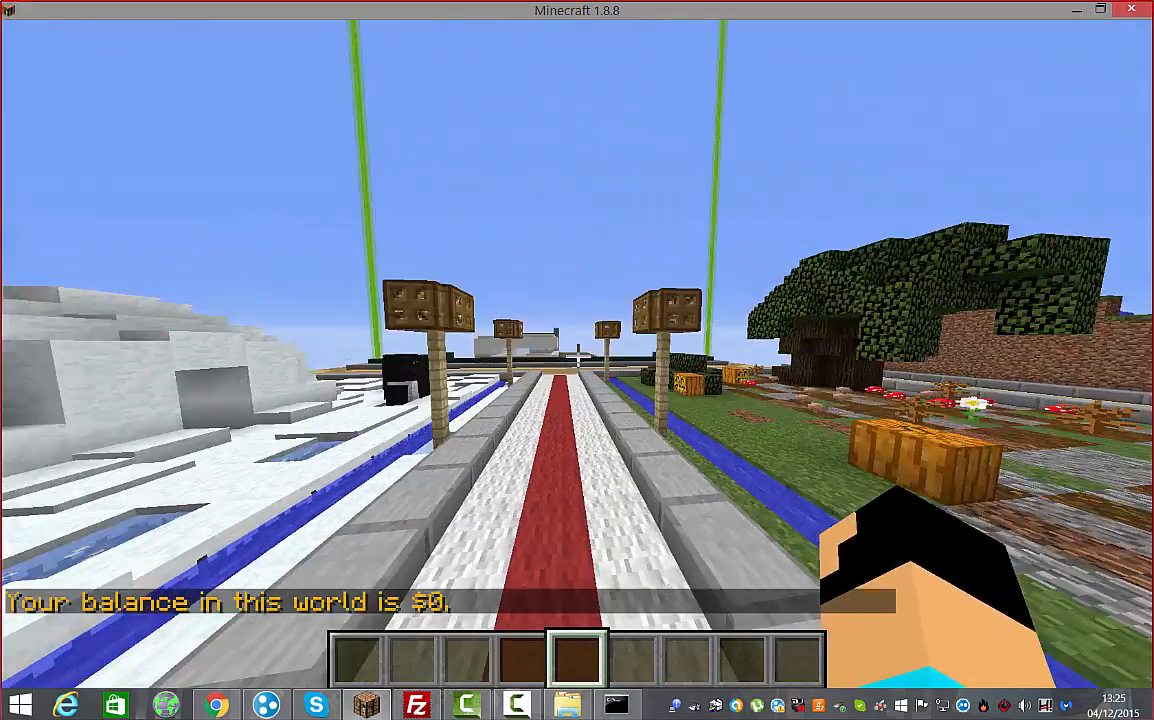
key("space")
key("w")
key("space")
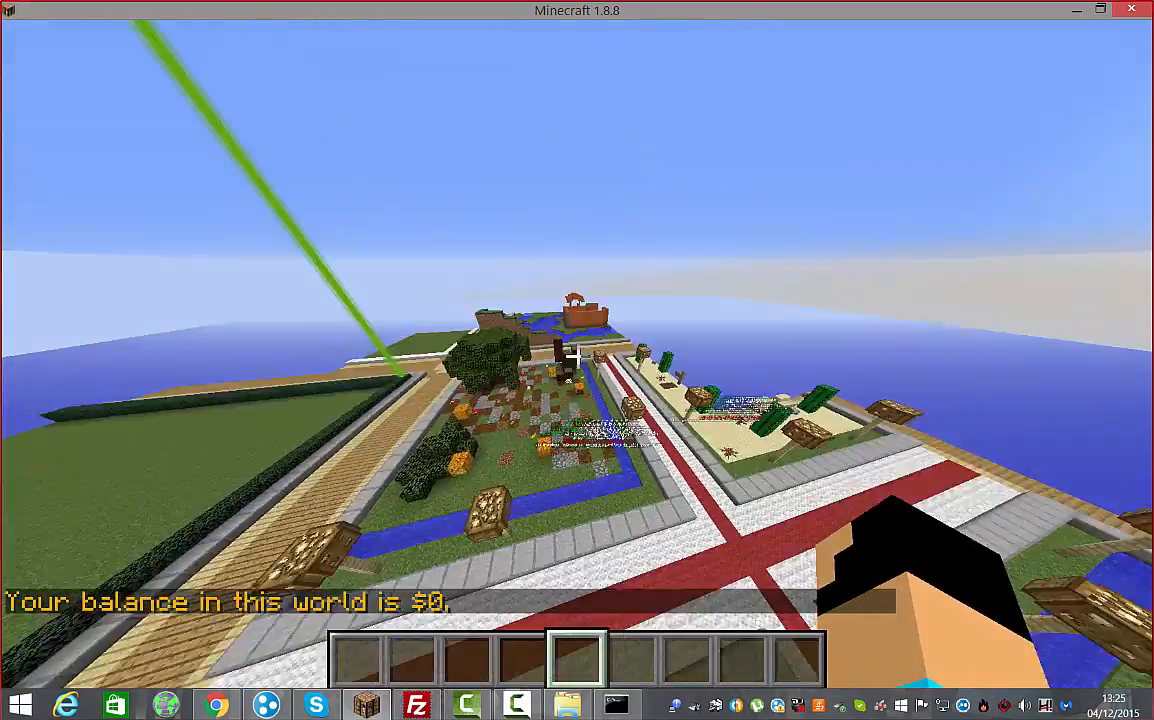
key("s")
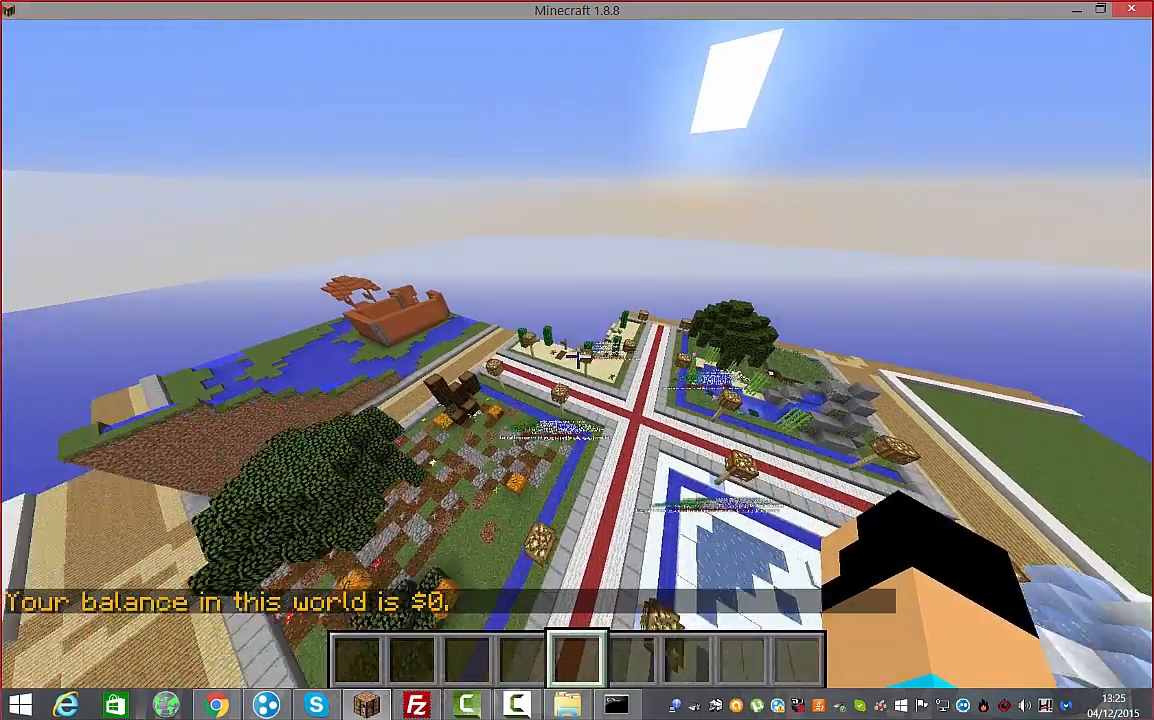
key("w")
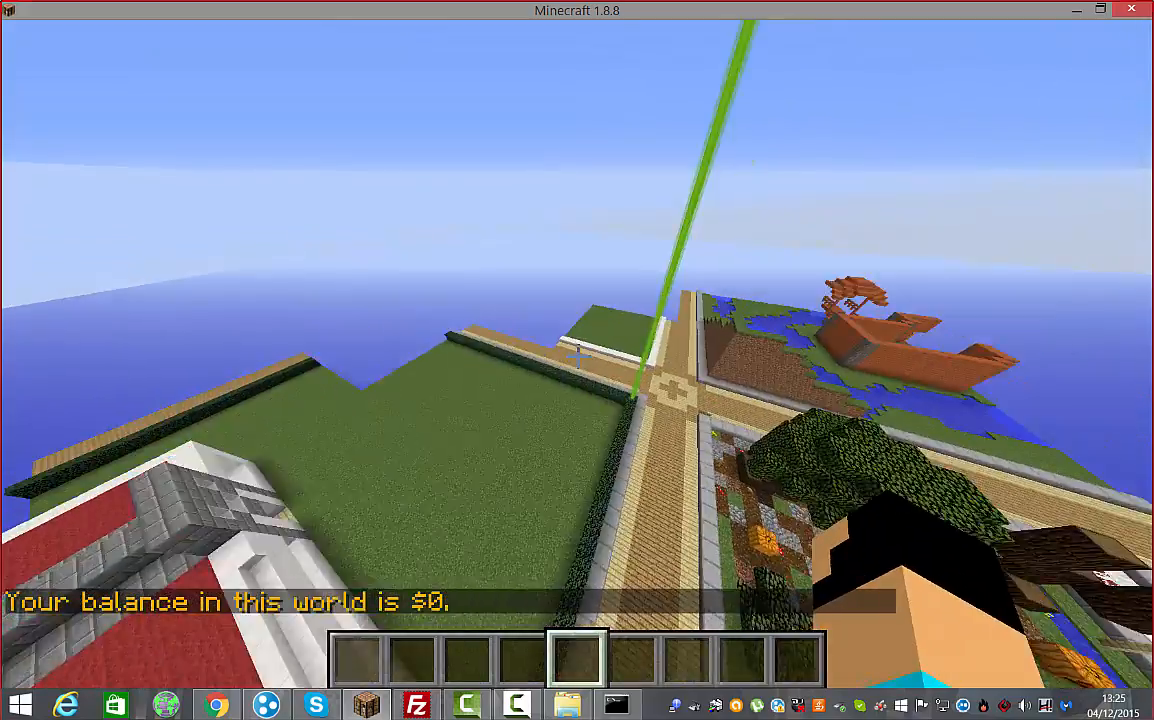
key("w")
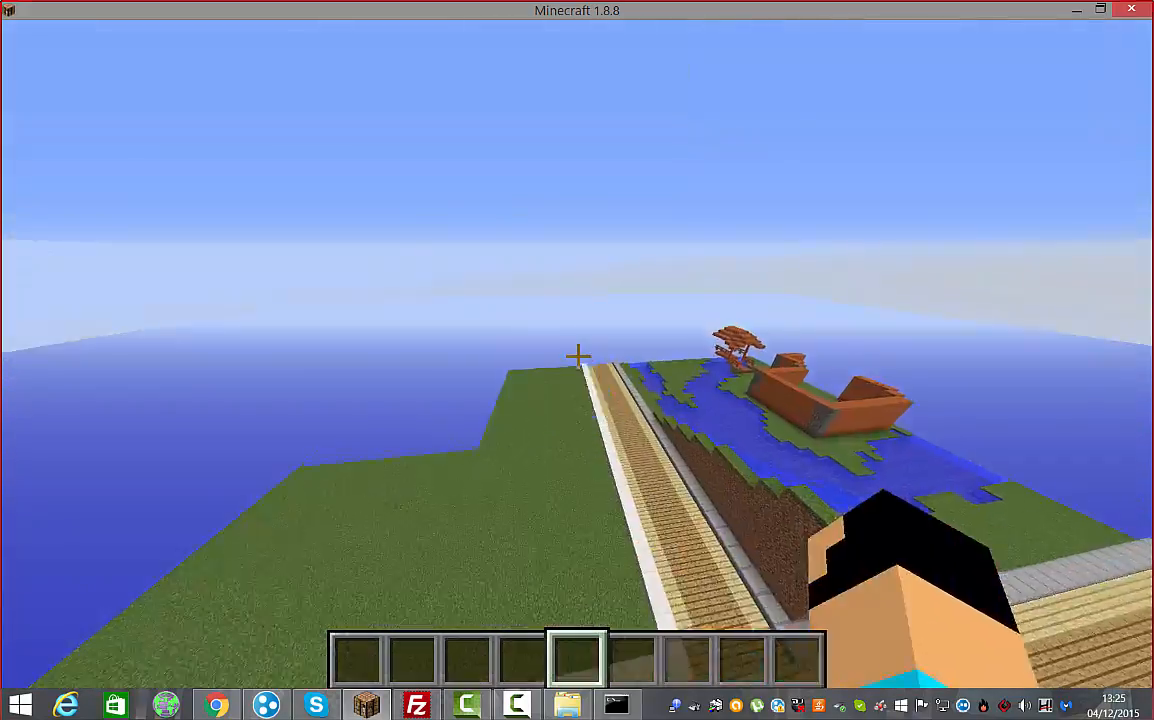
key("w")
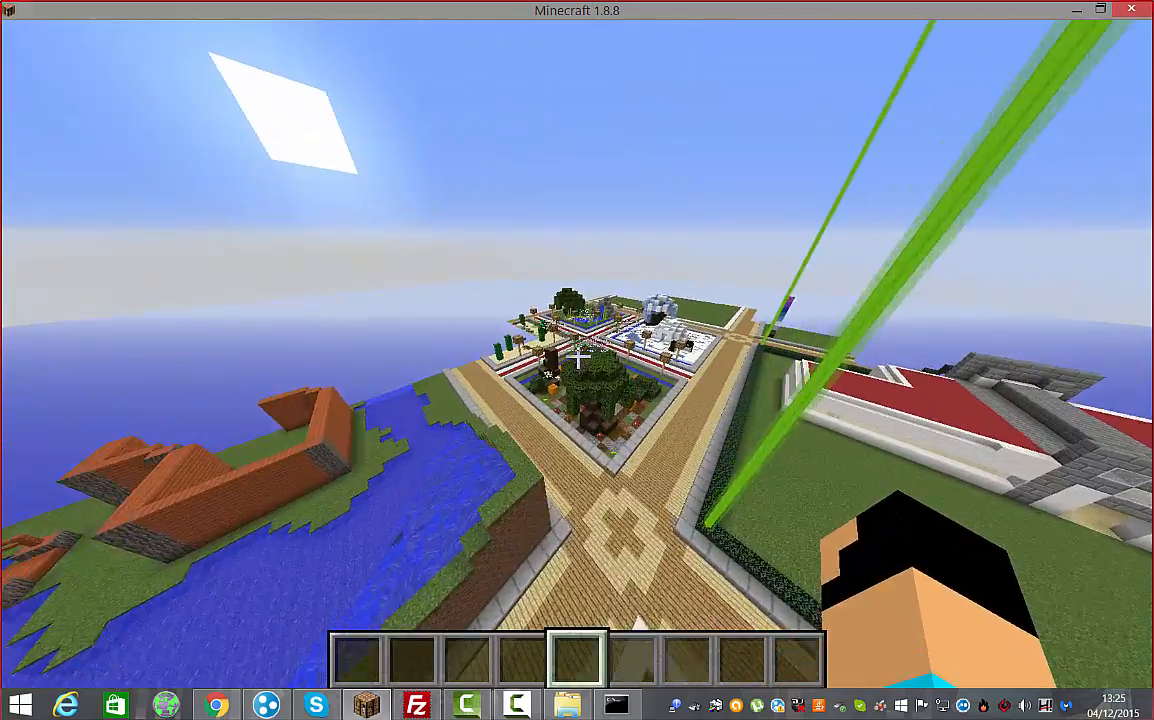
key("w")
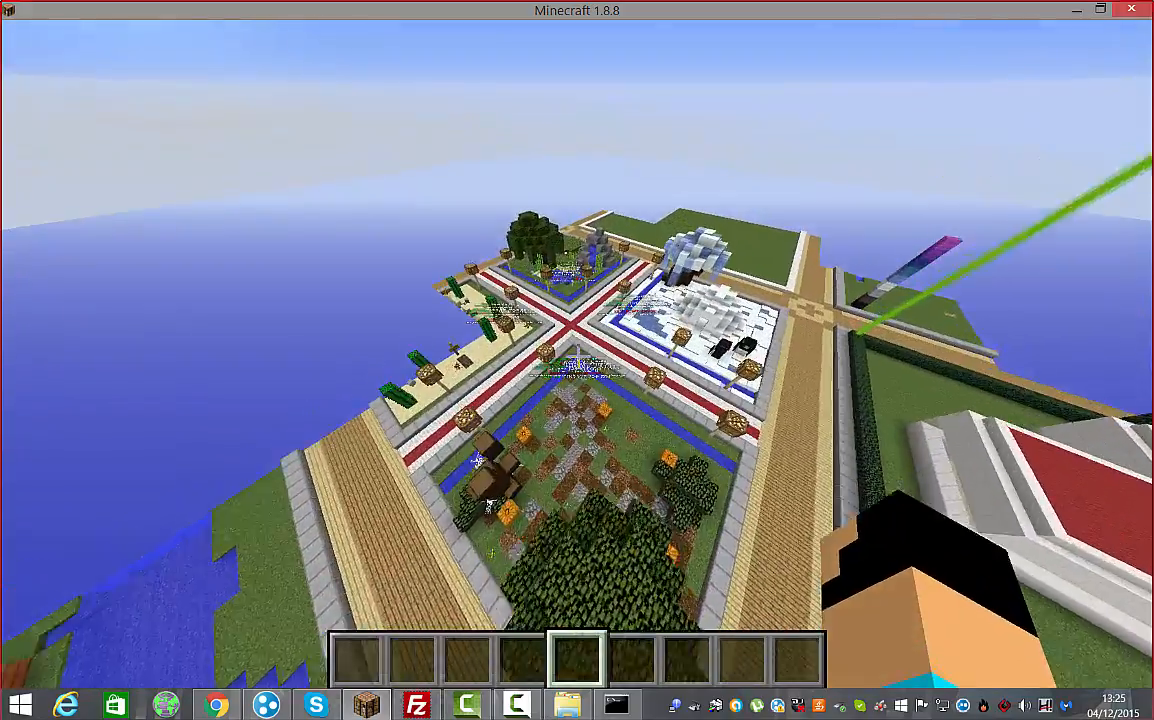
key("w")
key("shift")
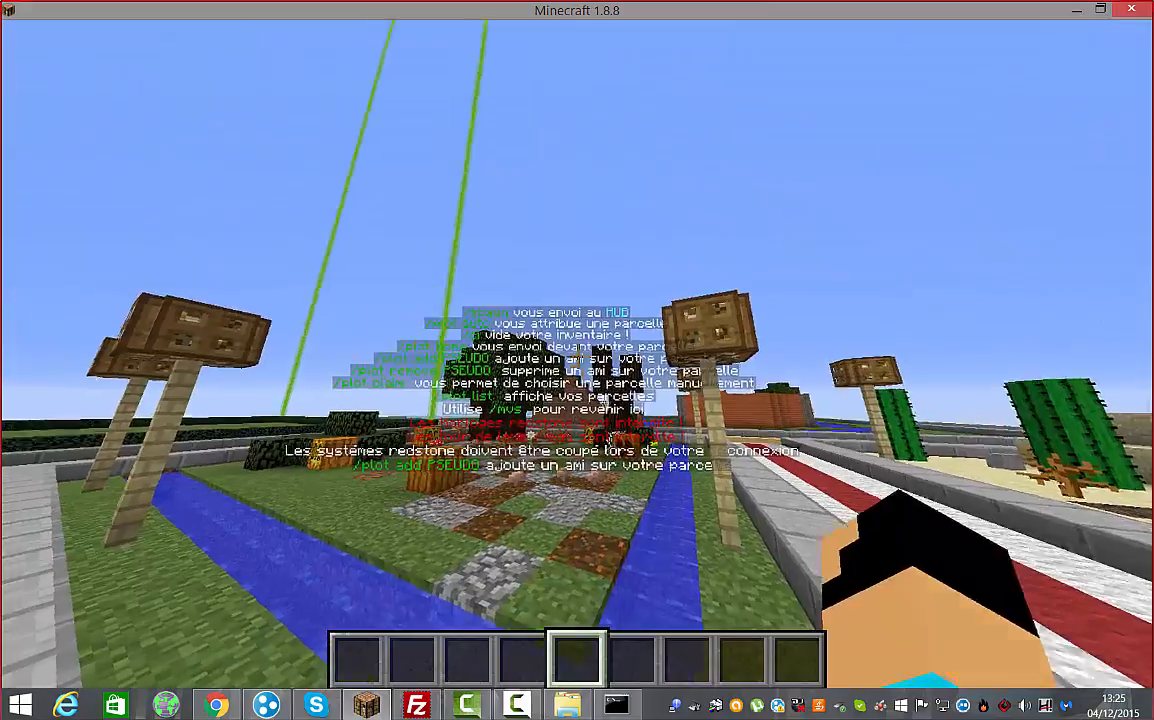
key("w")
key("w")
key("space")
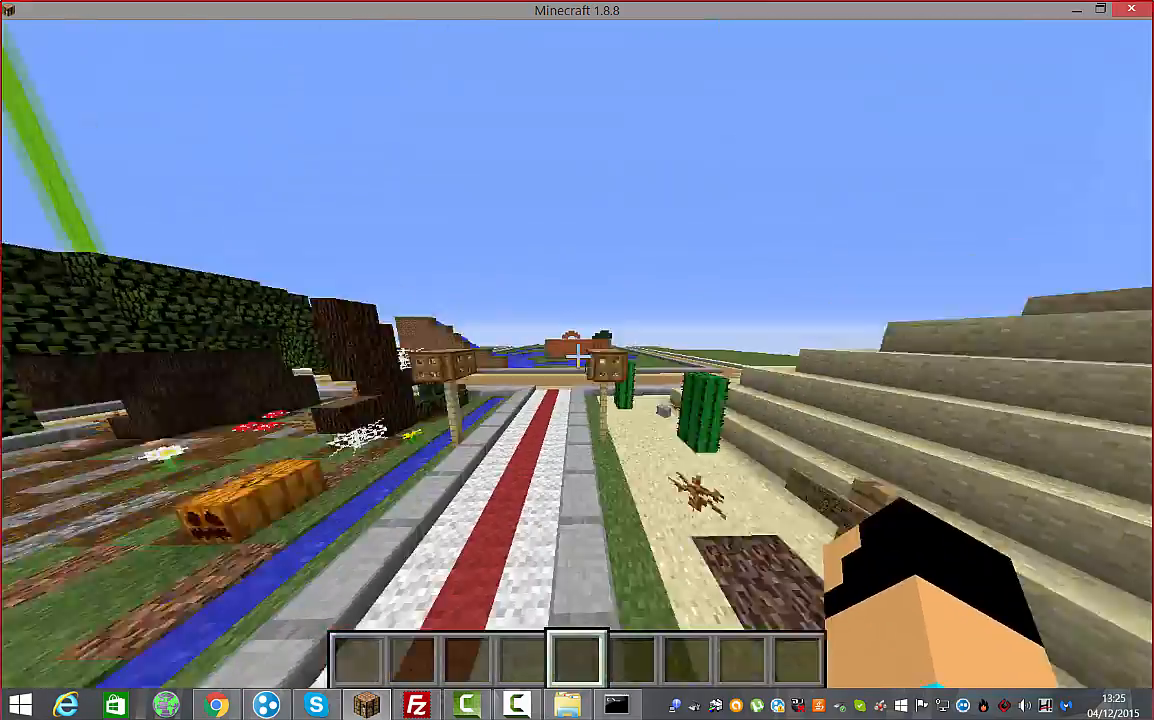
key("w")
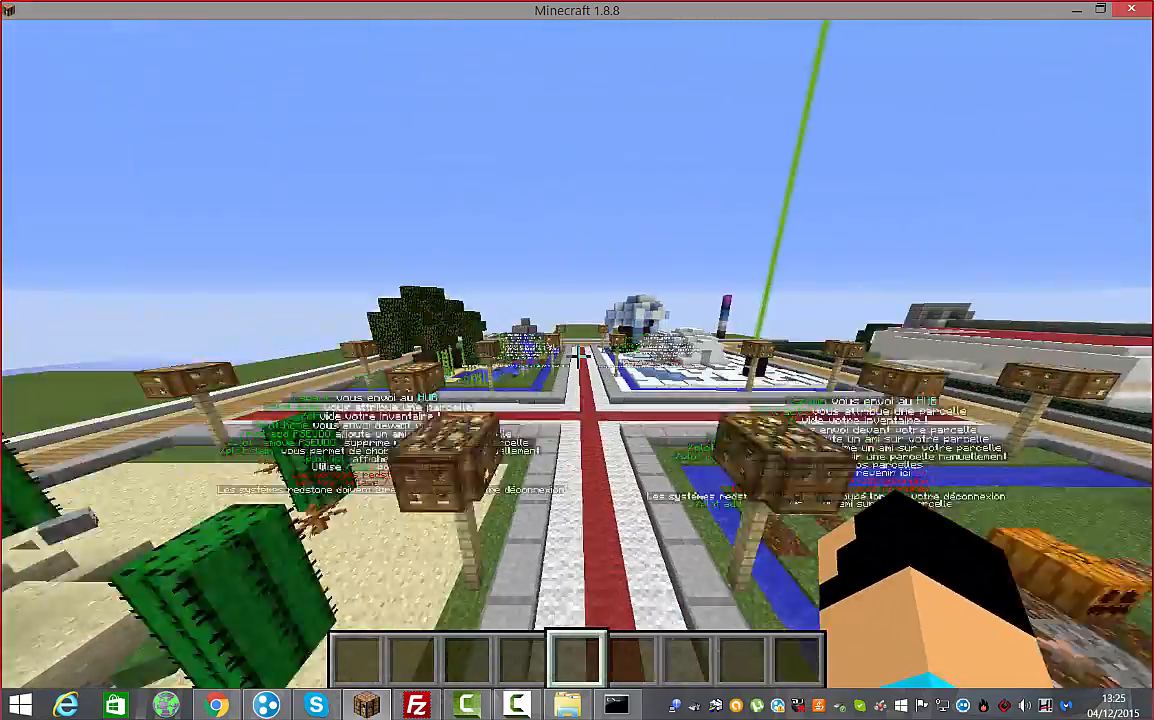
key("w")
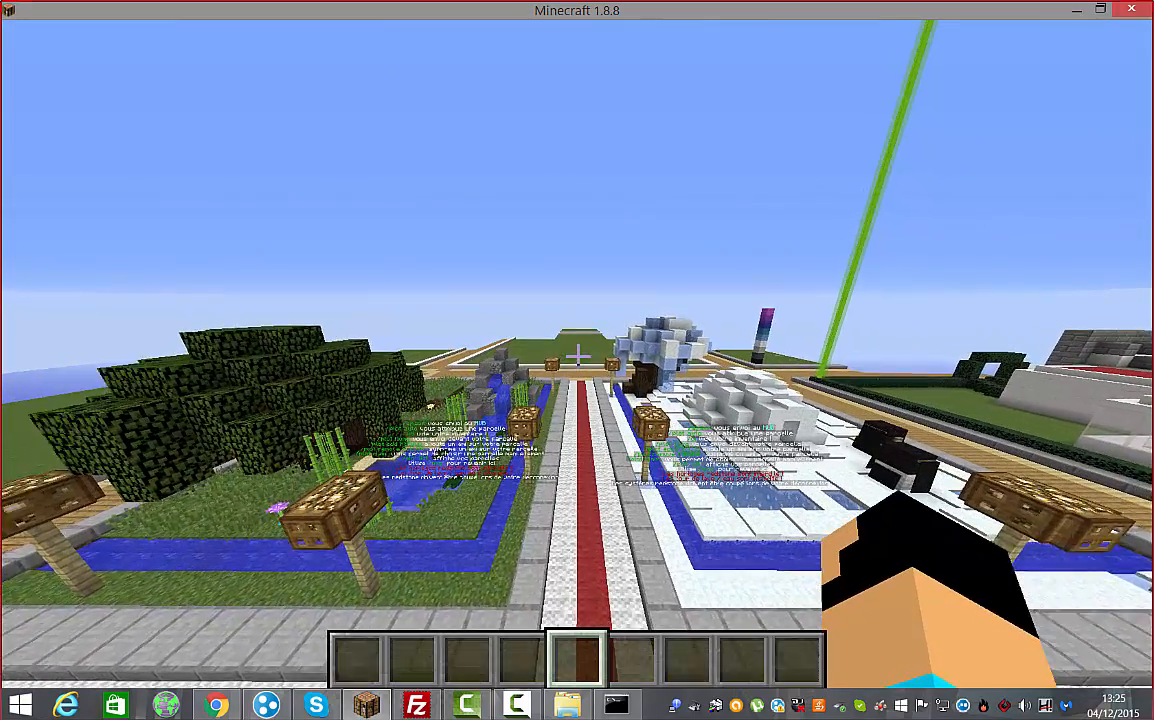
Disconnect from the server via Déconnexion, leave the server list, and quit the game
key("Escape")
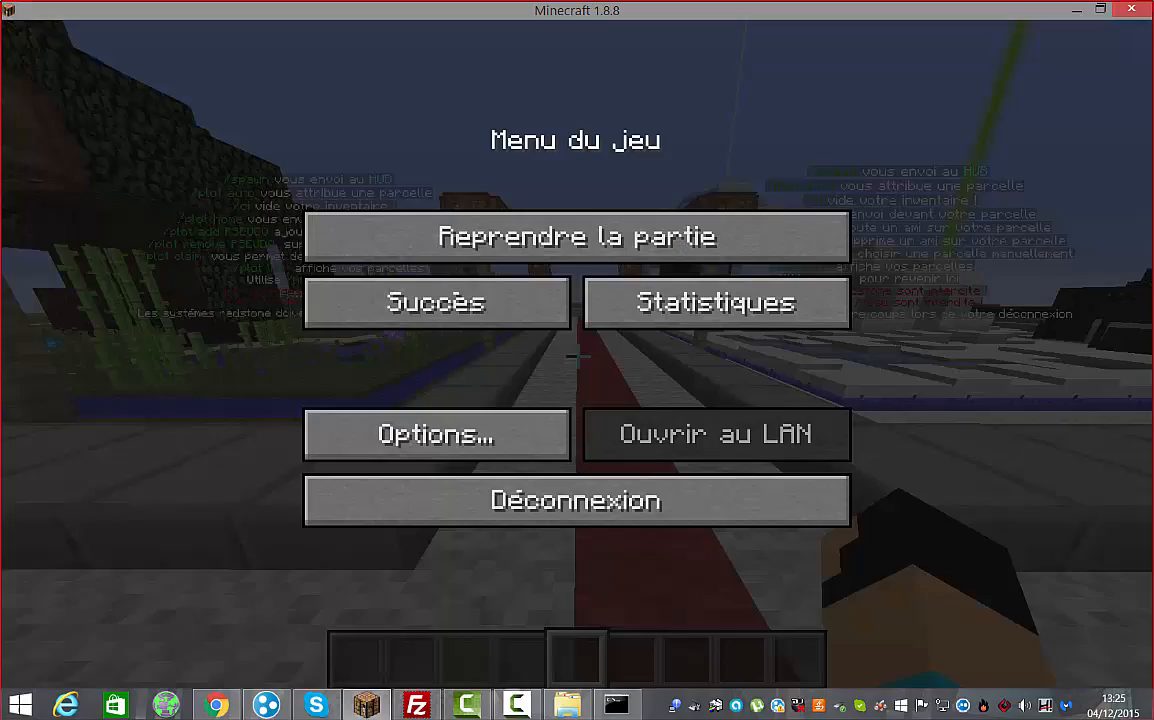
left_click(556, 491)
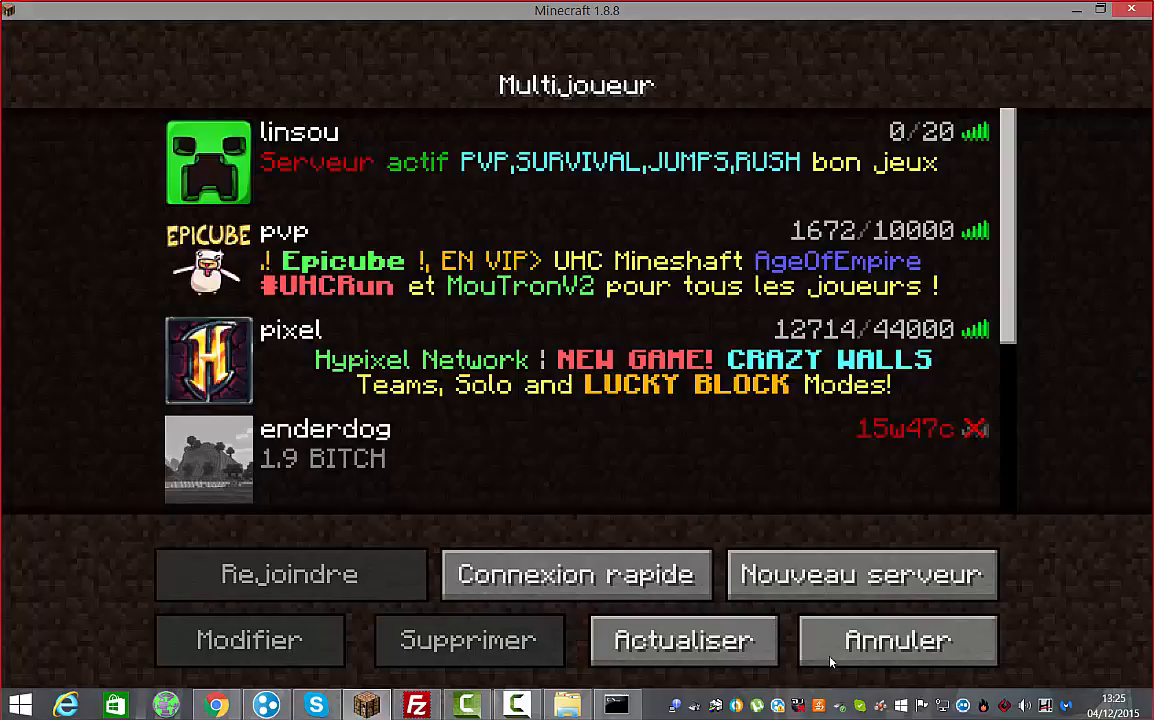
left_click(835, 652)
left_click(752, 589)
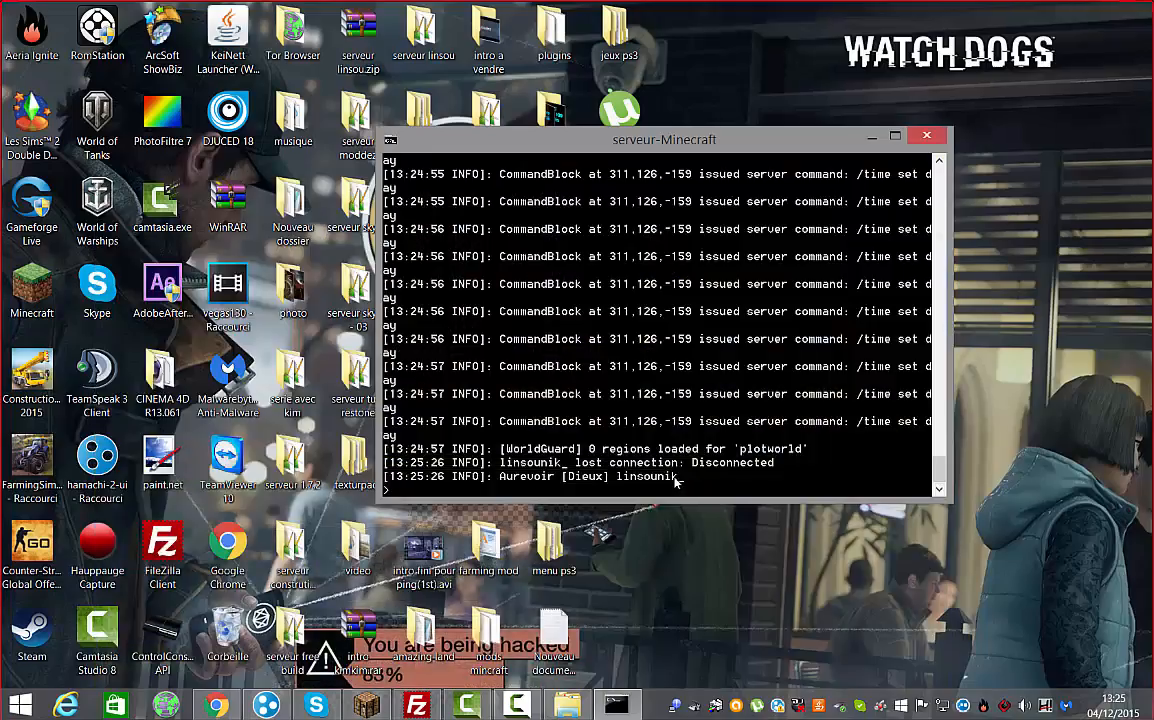
Finish and submit the 'stop' command in the server console, then close it after shutdown
type("p")
key("Return")
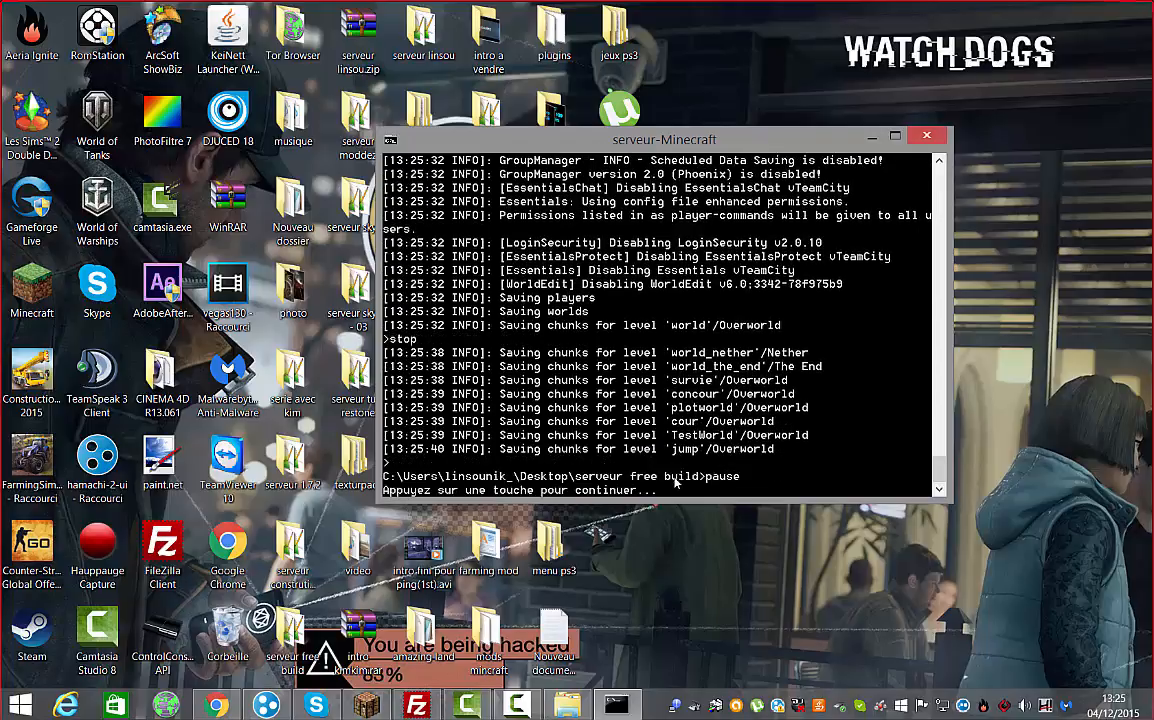
key("Return")
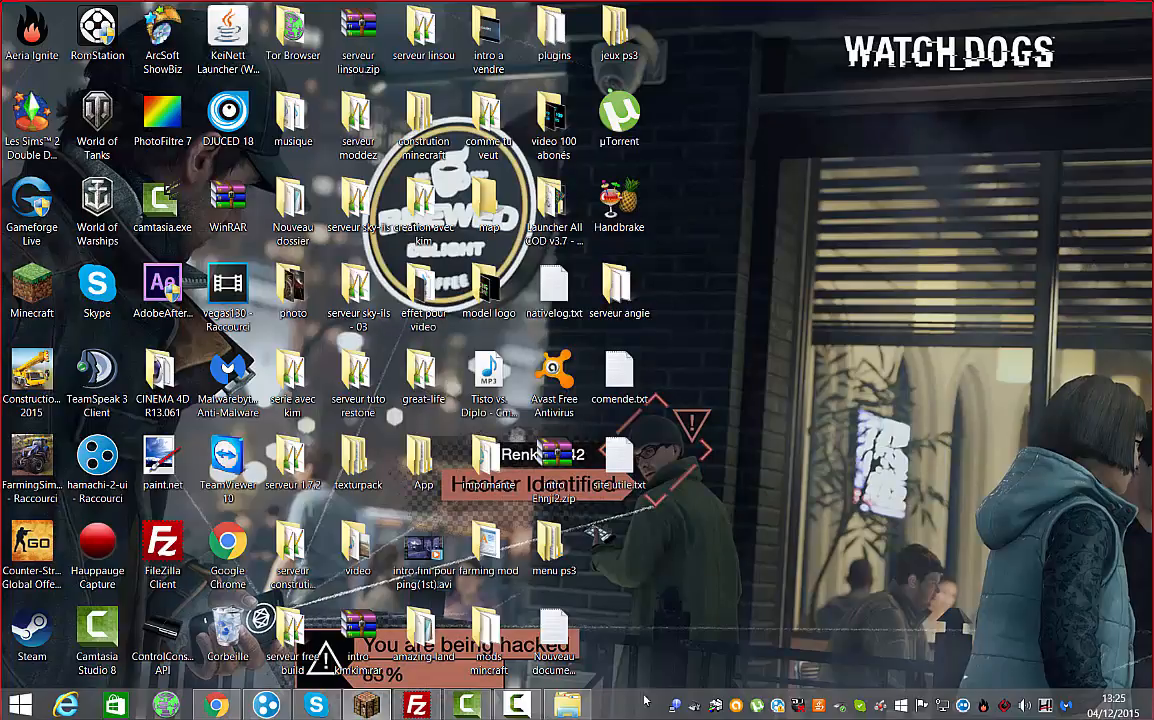
Close the Explorer window and bring the NitroServ browser window back, maximized
right_click(567, 705)
left_click(530, 661)
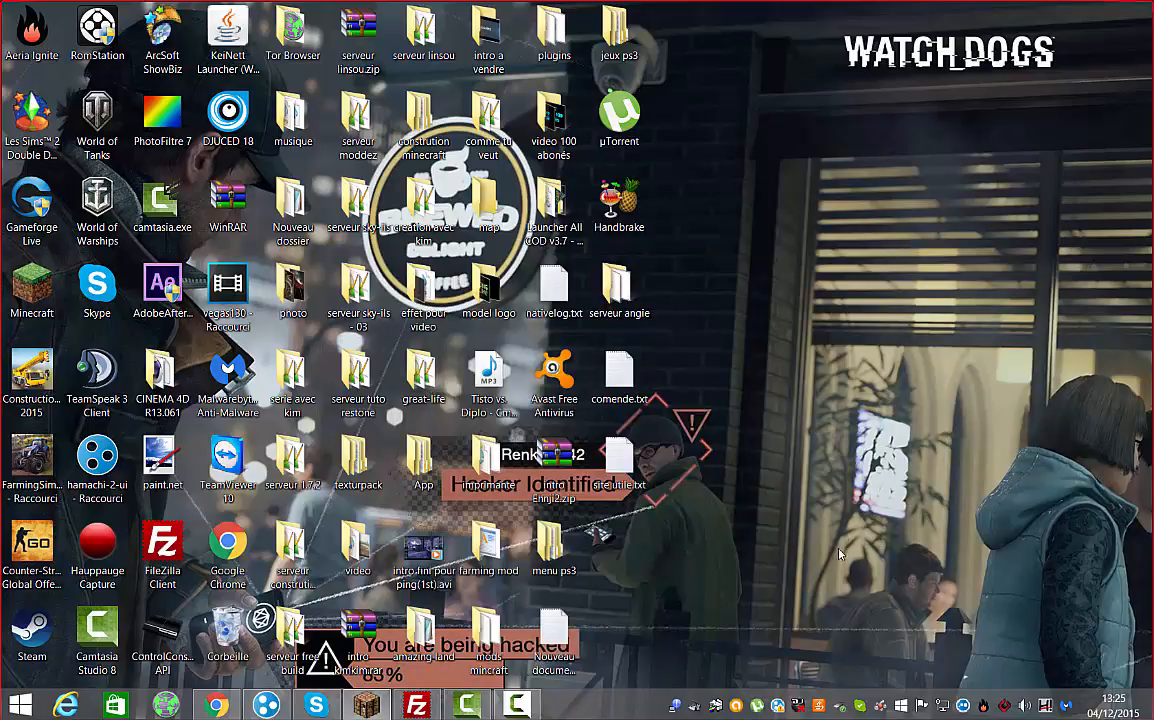
left_click(216, 705)
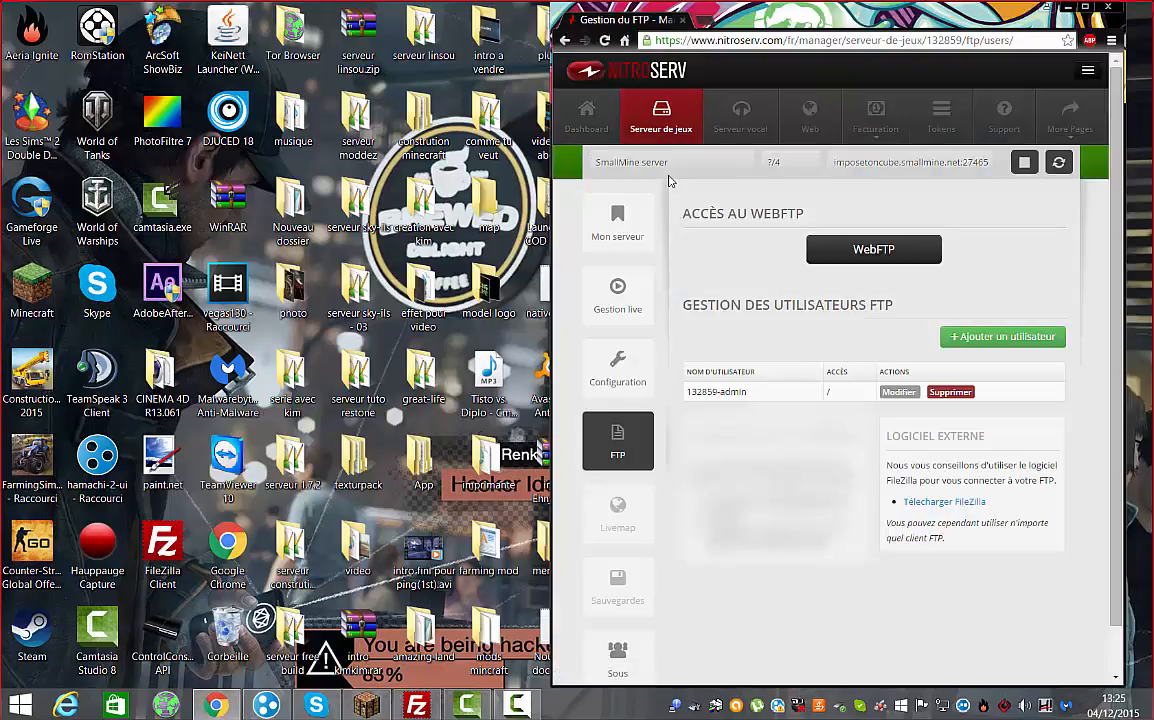
left_click(1084, 6)
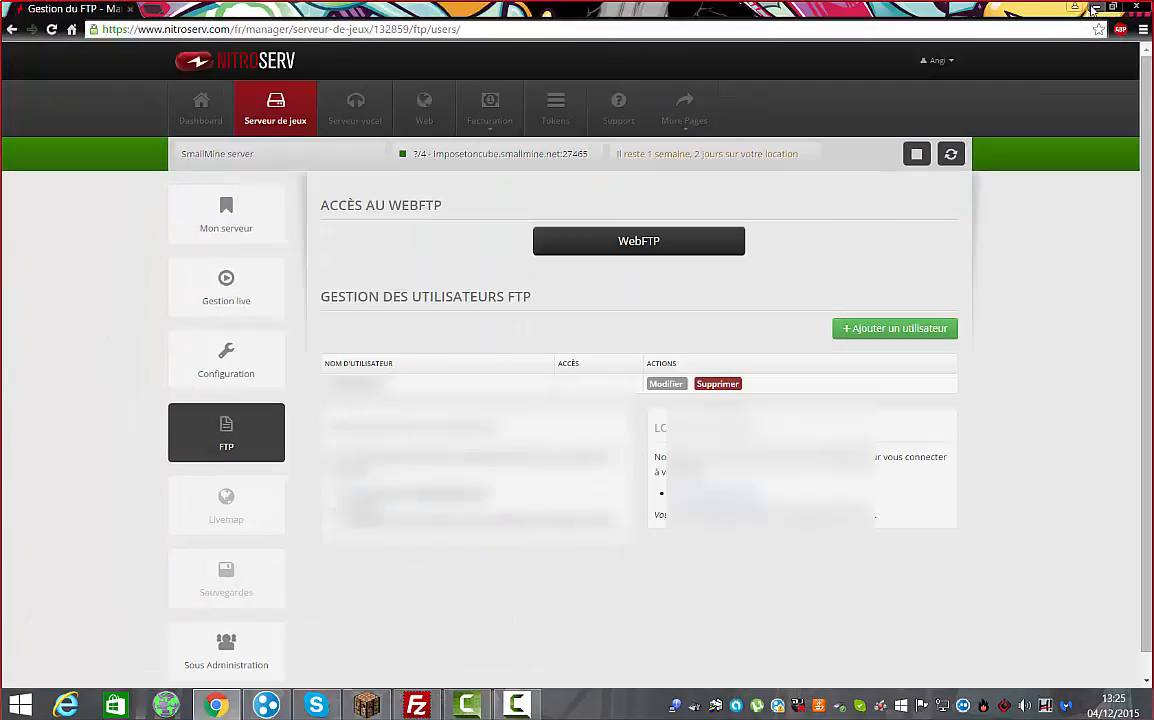
Navigate to Serveur de jeux > Administration > FTP for the game server, then restore FileZilla
left_click(216, 224)
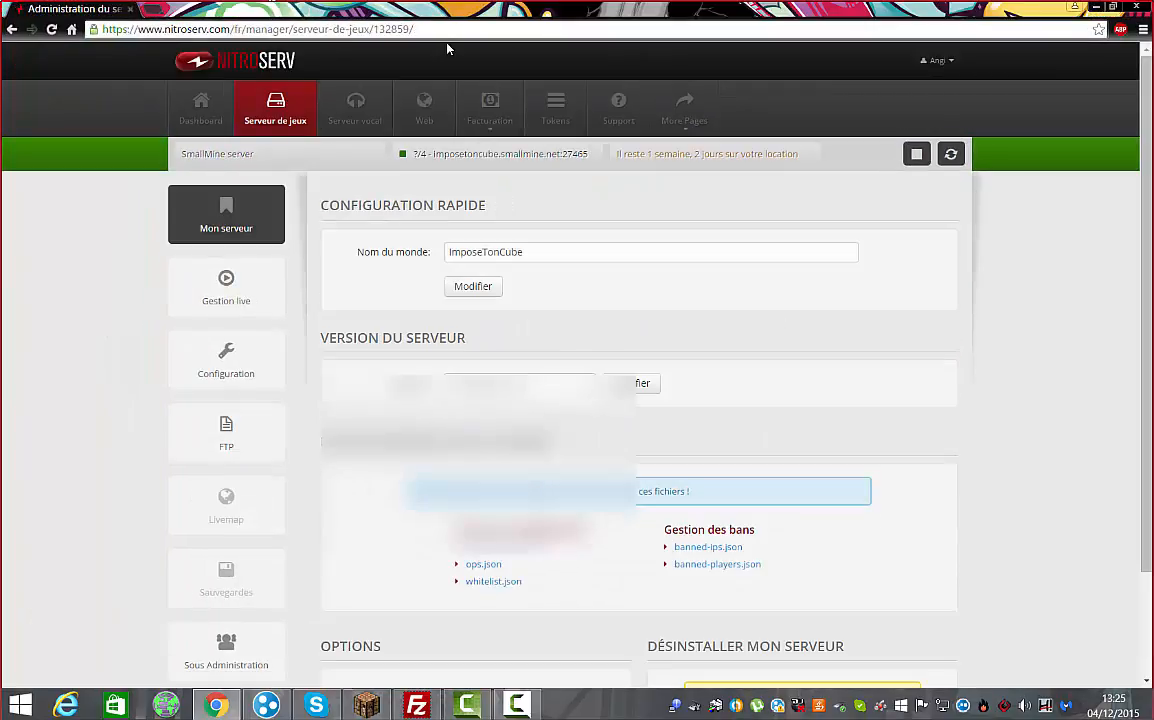
left_click(270, 118)
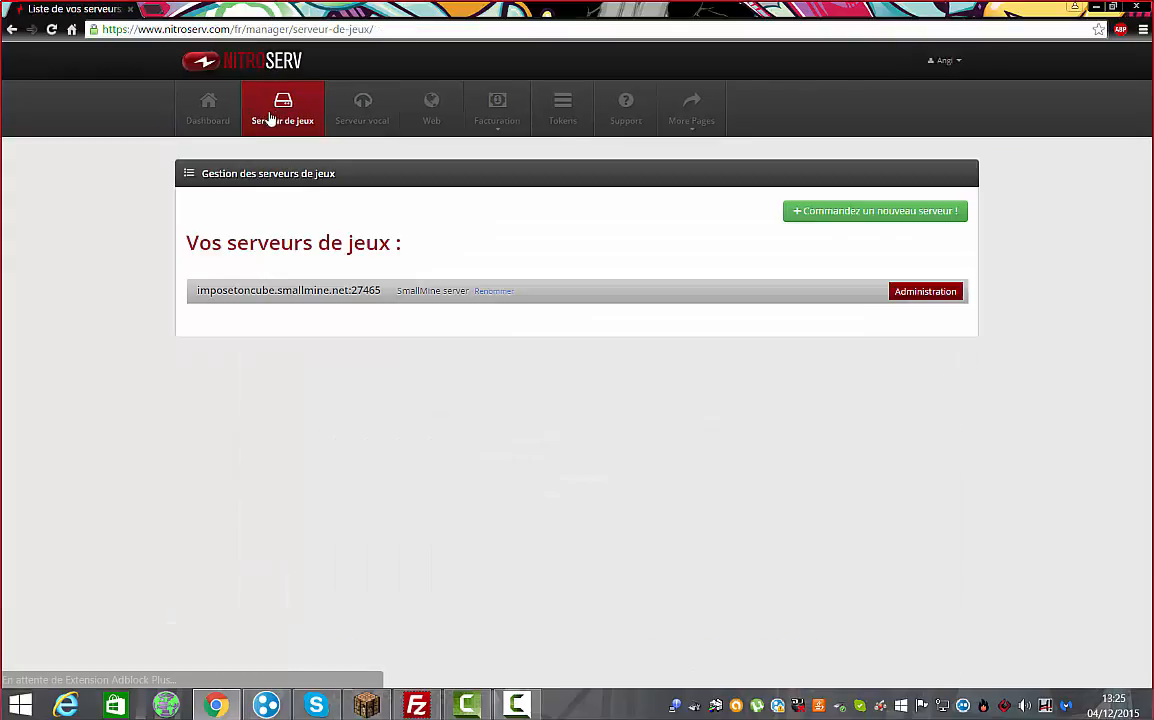
left_click(938, 292)
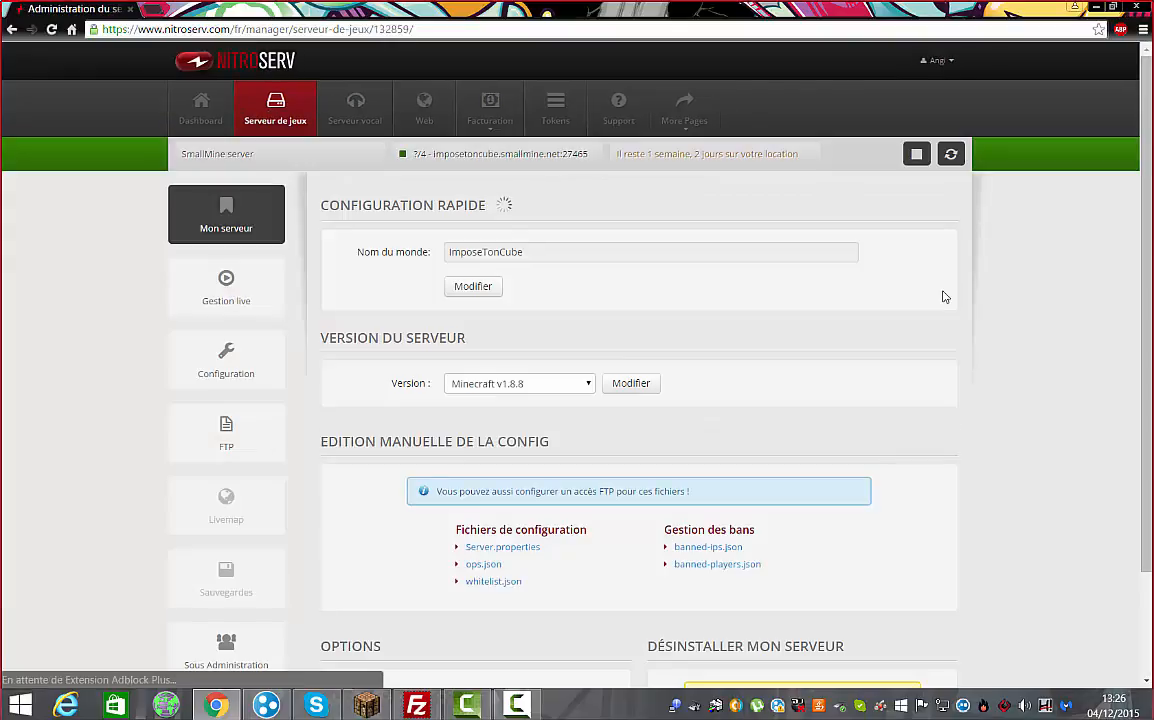
left_click(248, 450)
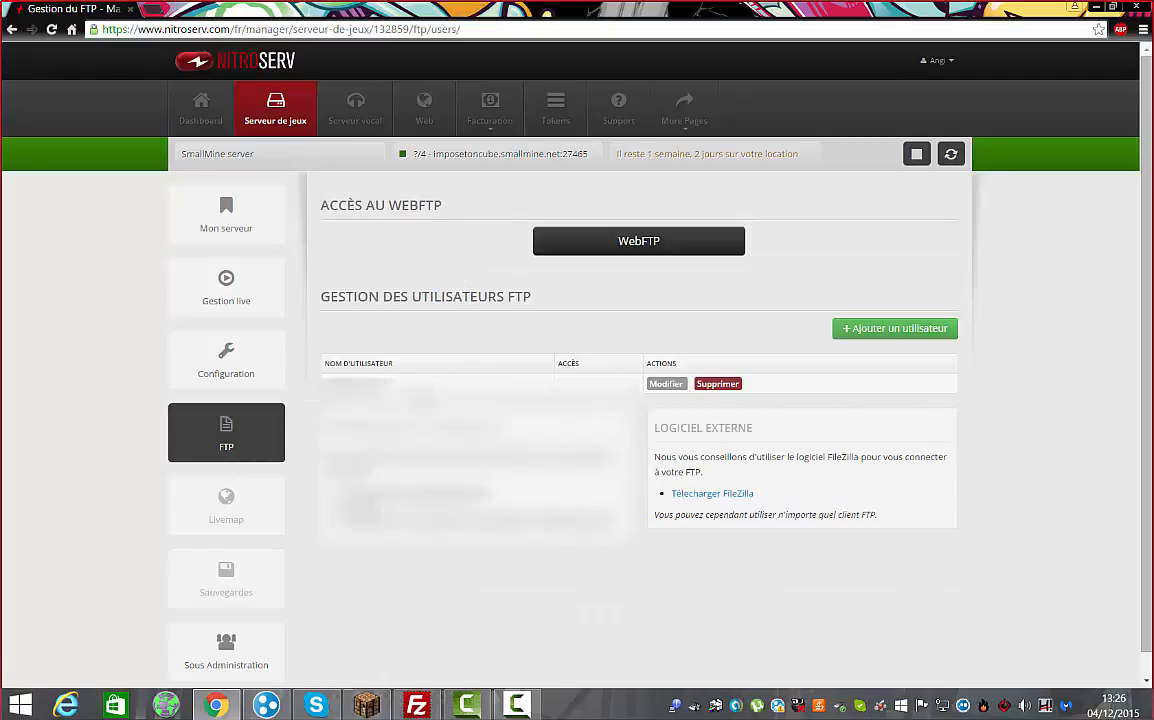
left_click(416, 704)
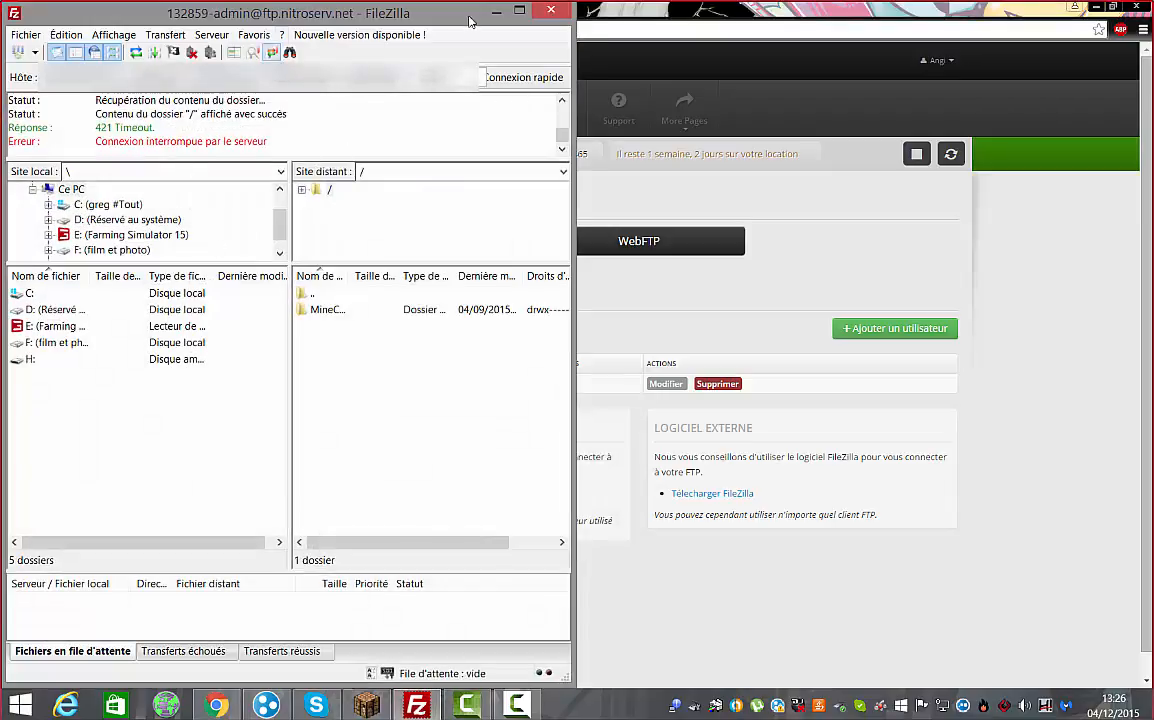
Snap the FileZilla window to the right half of the screen
left_click(497, 12)
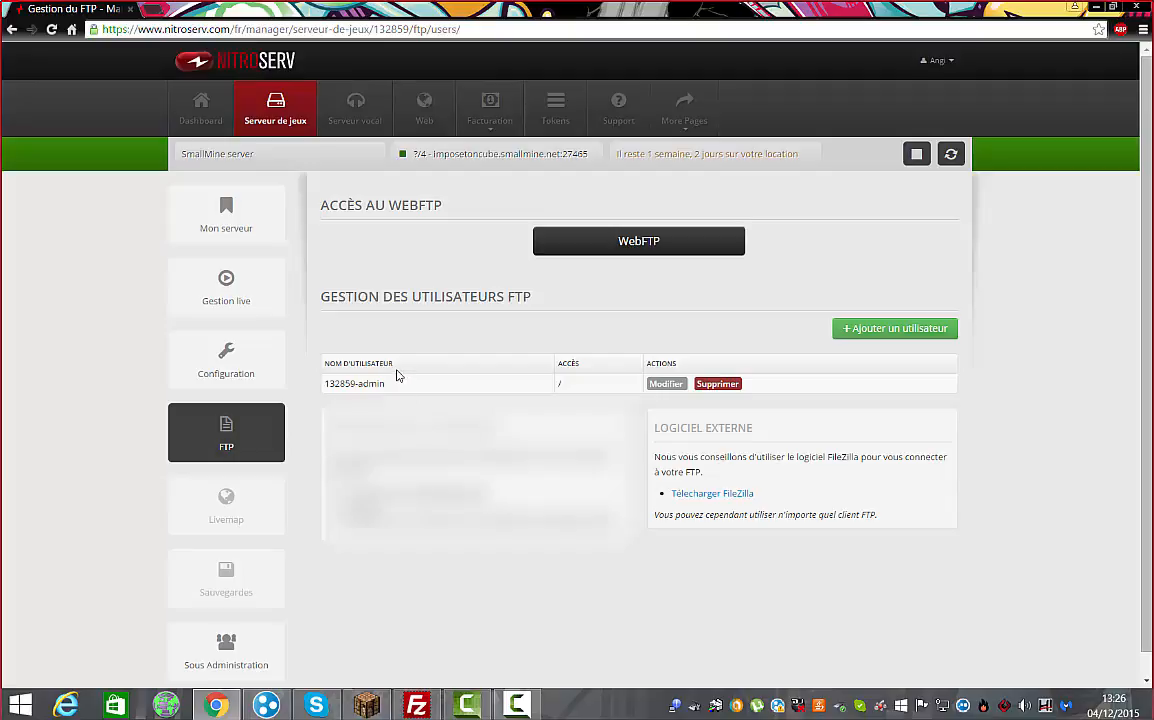
left_click(416, 704)
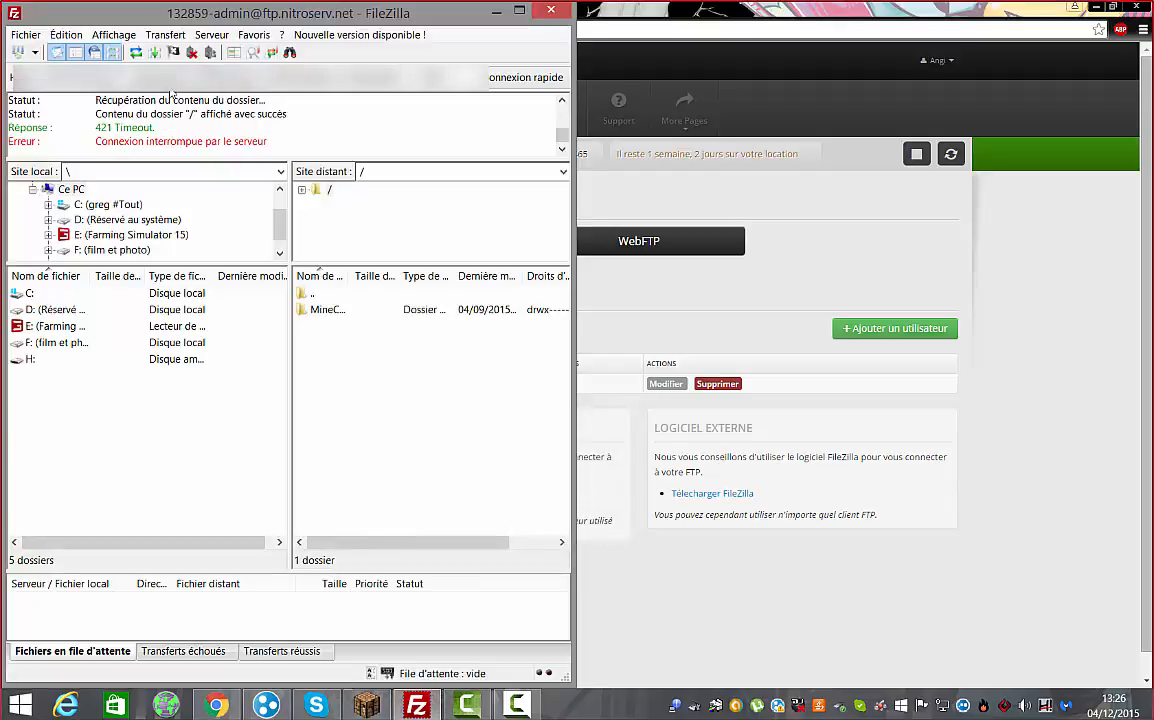
left_click_drag(419, 22, 1152, 450)
Bring the NitroServ page forward and select the FTP connection details text
left_click(433, 458)
left_click_drag(487, 494, 416, 494)
left_click(489, 494)
left_click_drag(489, 494, 414, 494)
left_click(424, 497)
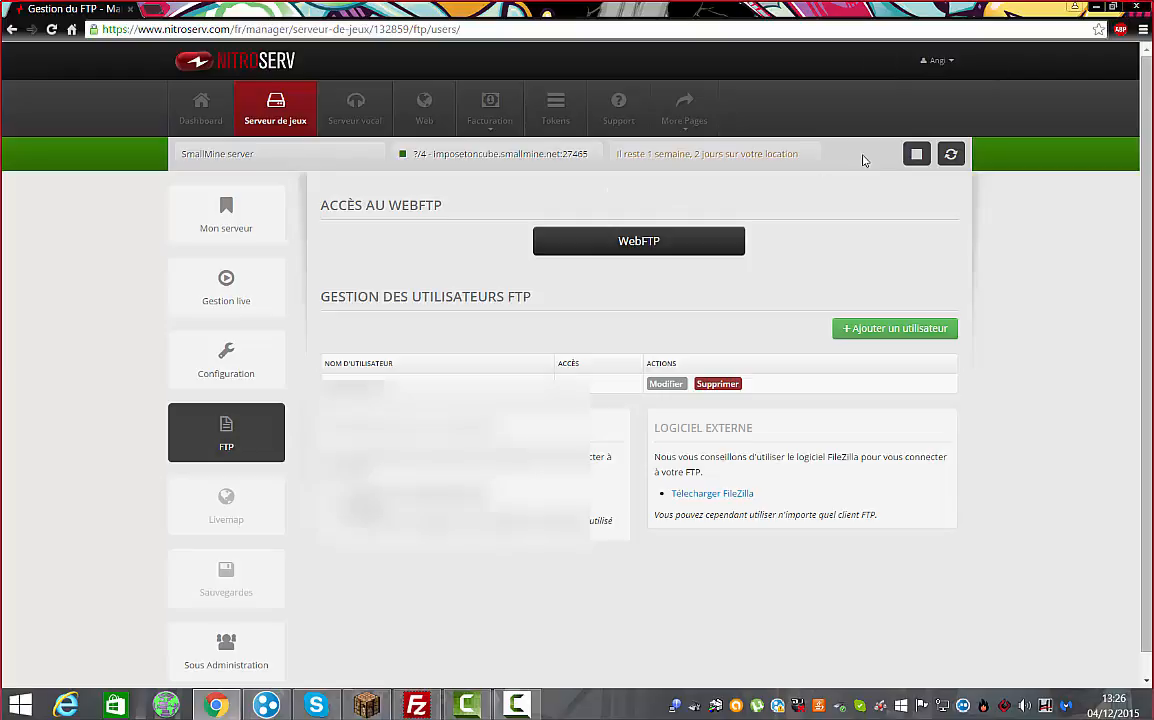
Minimize the browser and FileZilla and open the serveur free build plugins folder
left_click(1096, 10)
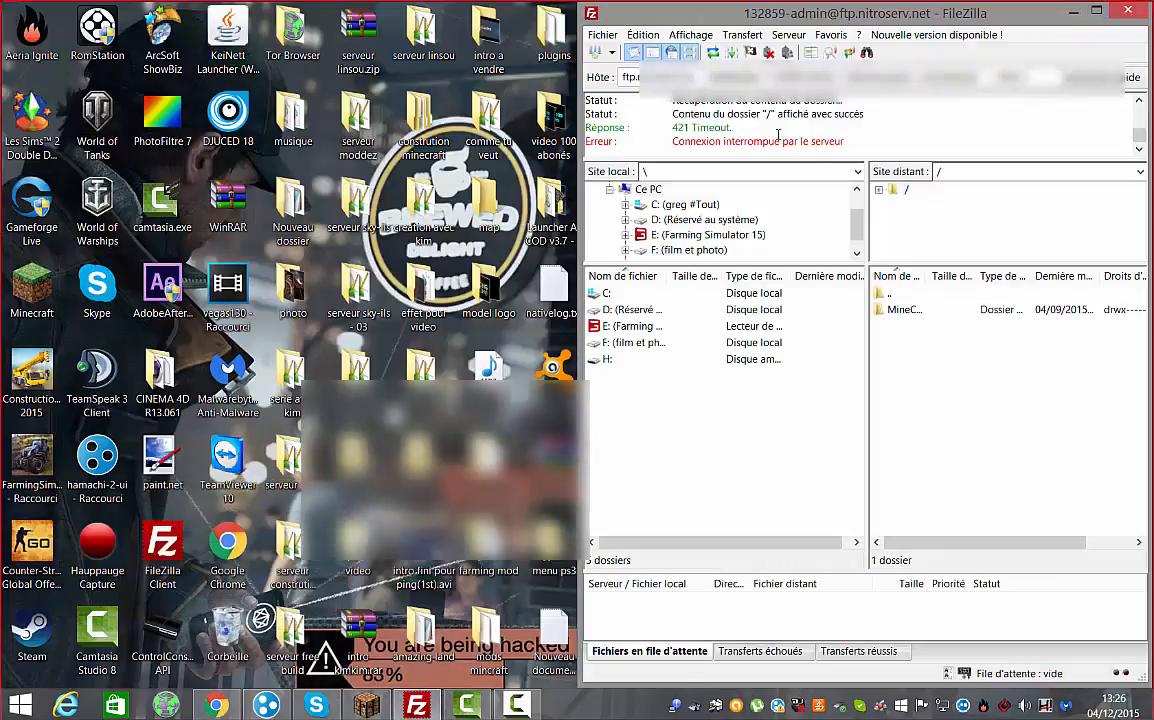
left_click_drag(1035, 15, 1150, 30)
double_click(266, 621)
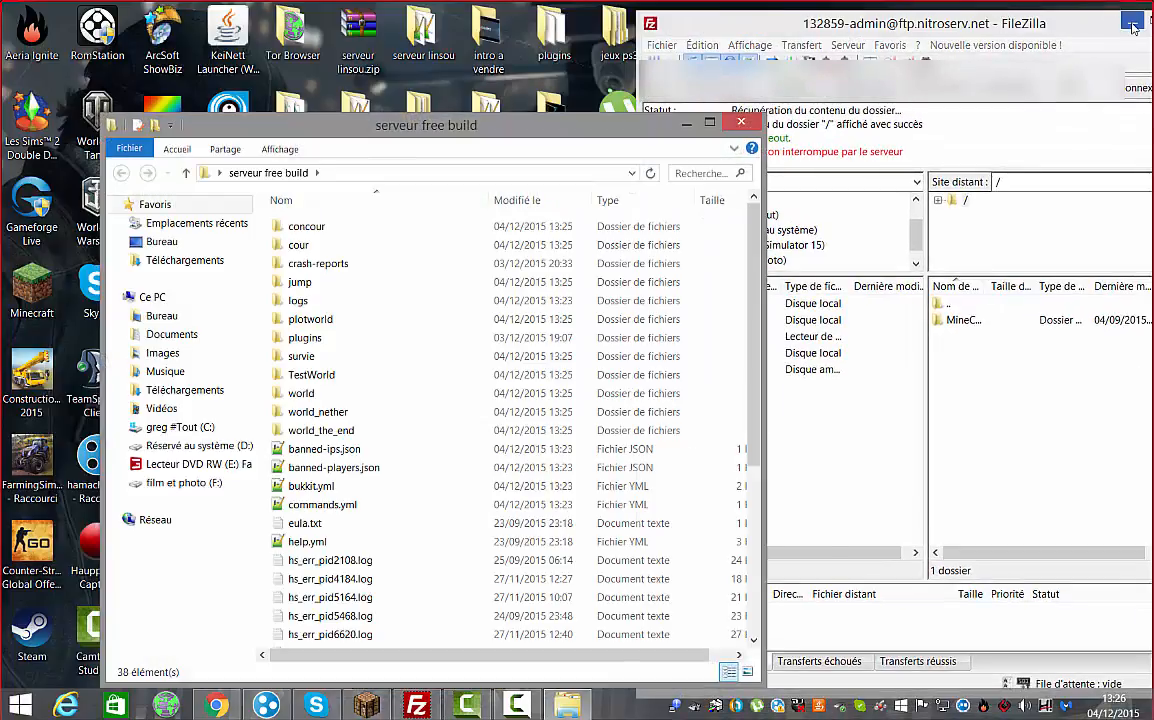
left_click(1132, 22)
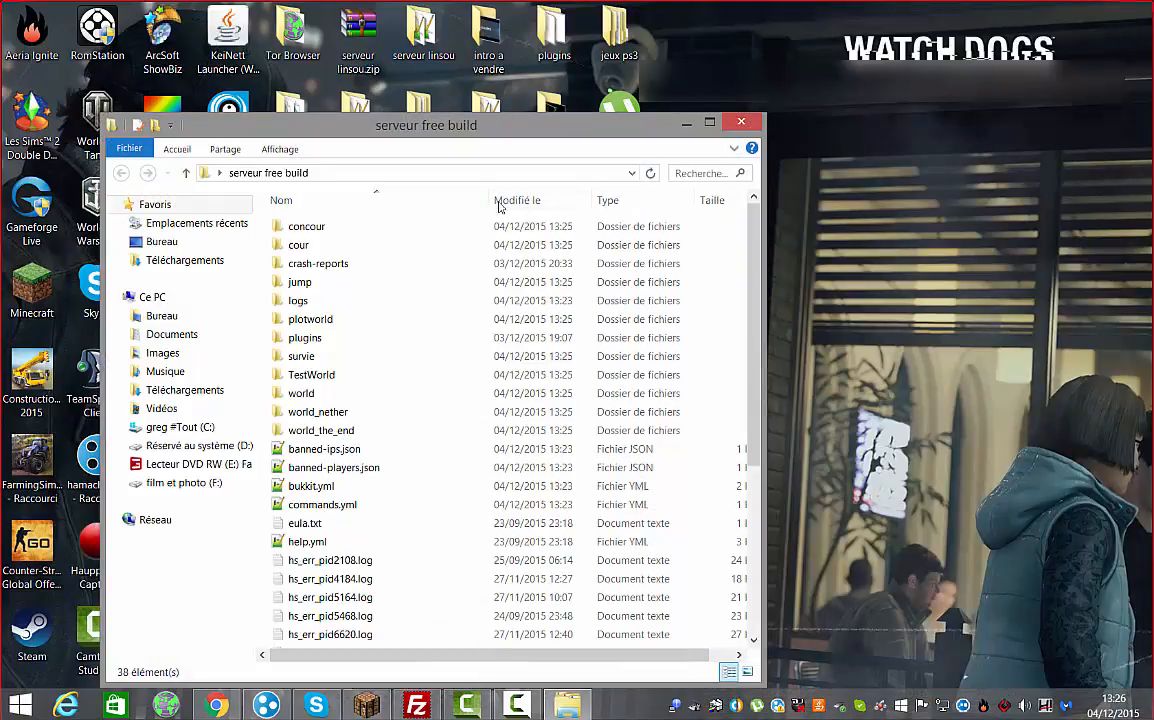
double_click(334, 337)
scroll(361, 317, "down", 7)
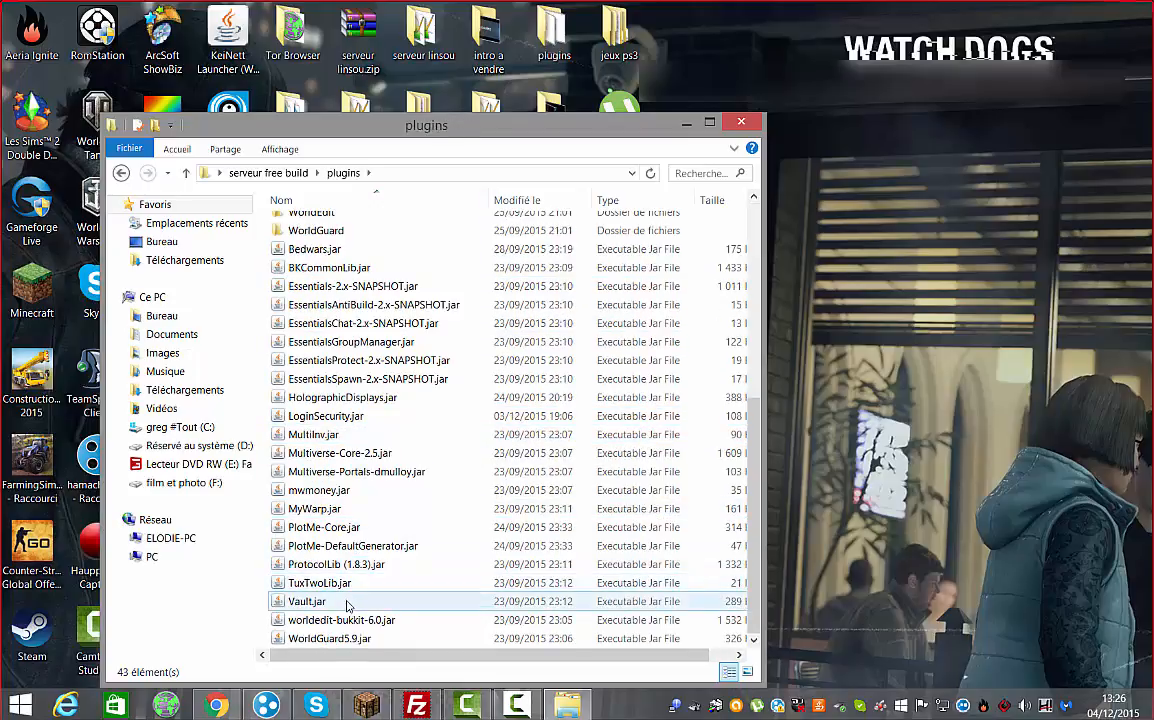
Copy LoginSecurity.jar to the desktop, close the plugins folder, and move FileZilla left
right_click(348, 420)
left_click(382, 329)
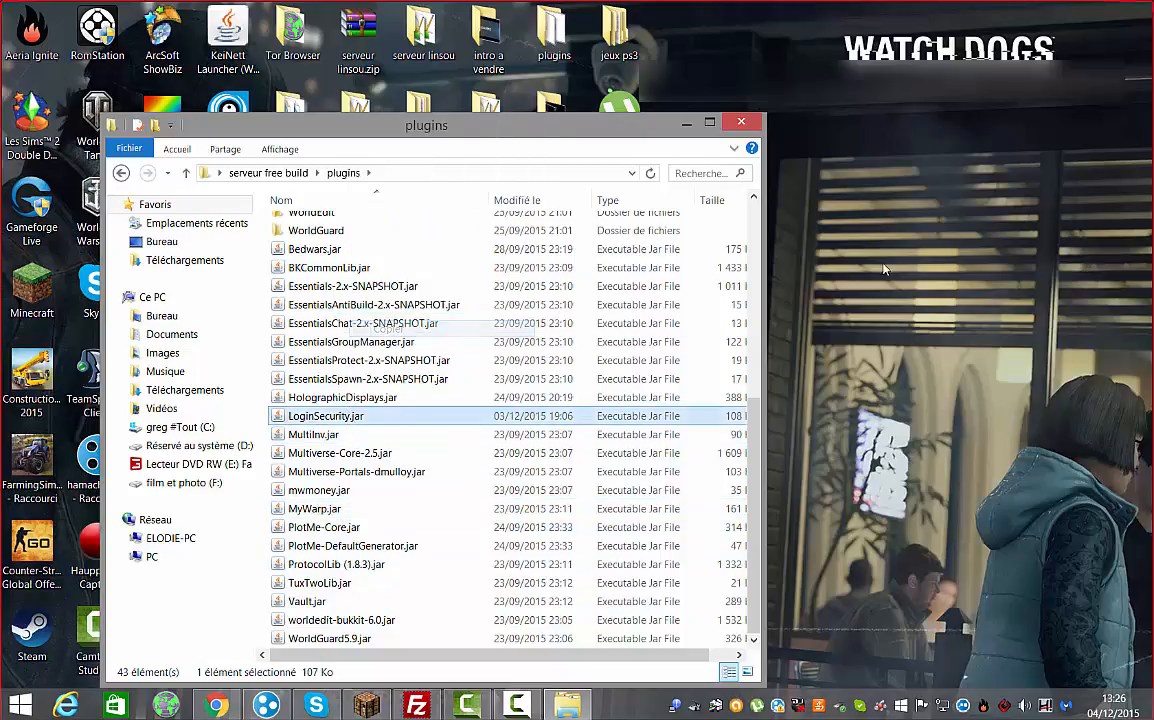
right_click(837, 224)
left_click(990, 333)
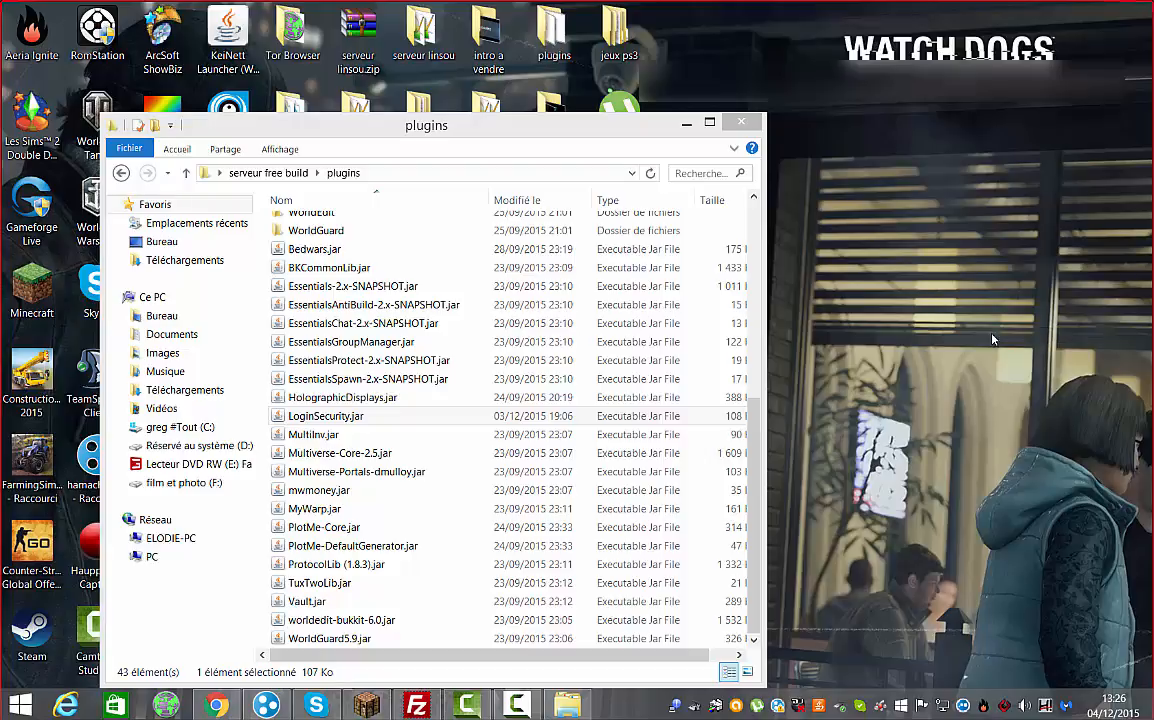
left_click(741, 122)
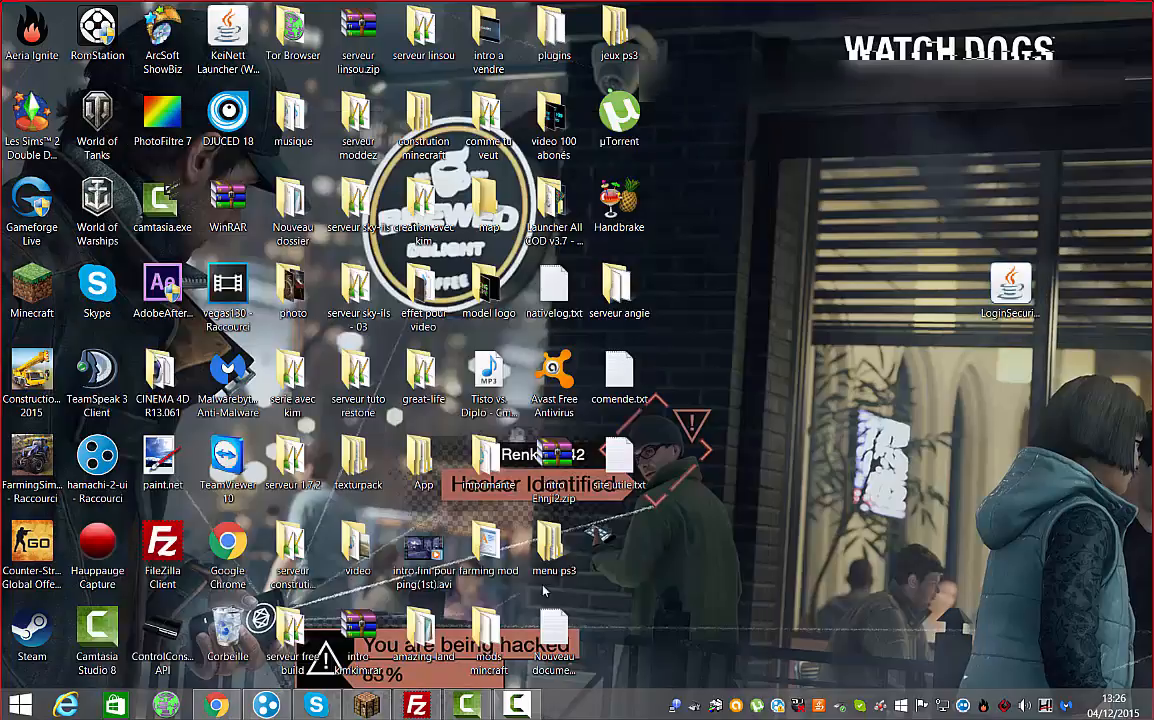
left_click(408, 708)
left_click_drag(1088, 27, 567, 21)
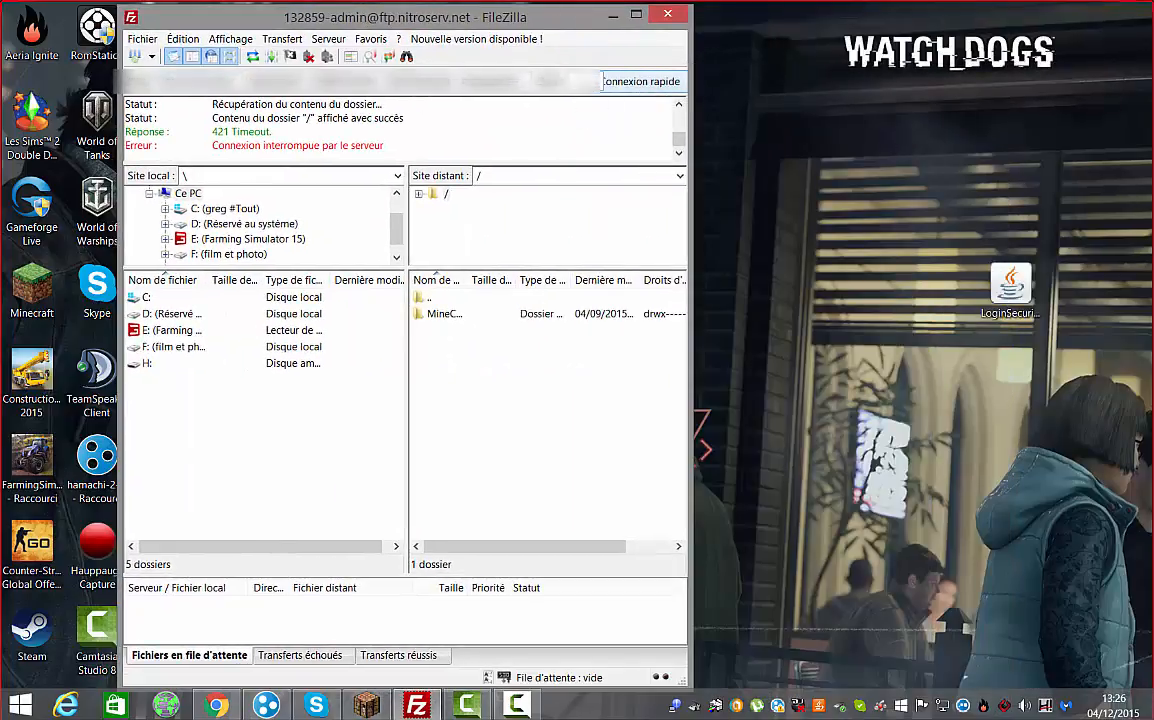
Reconnect FileZilla, open remote /MineCraft/plugins, and drag LoginSecurity.jar from the desktop into it
left_click(641, 81)
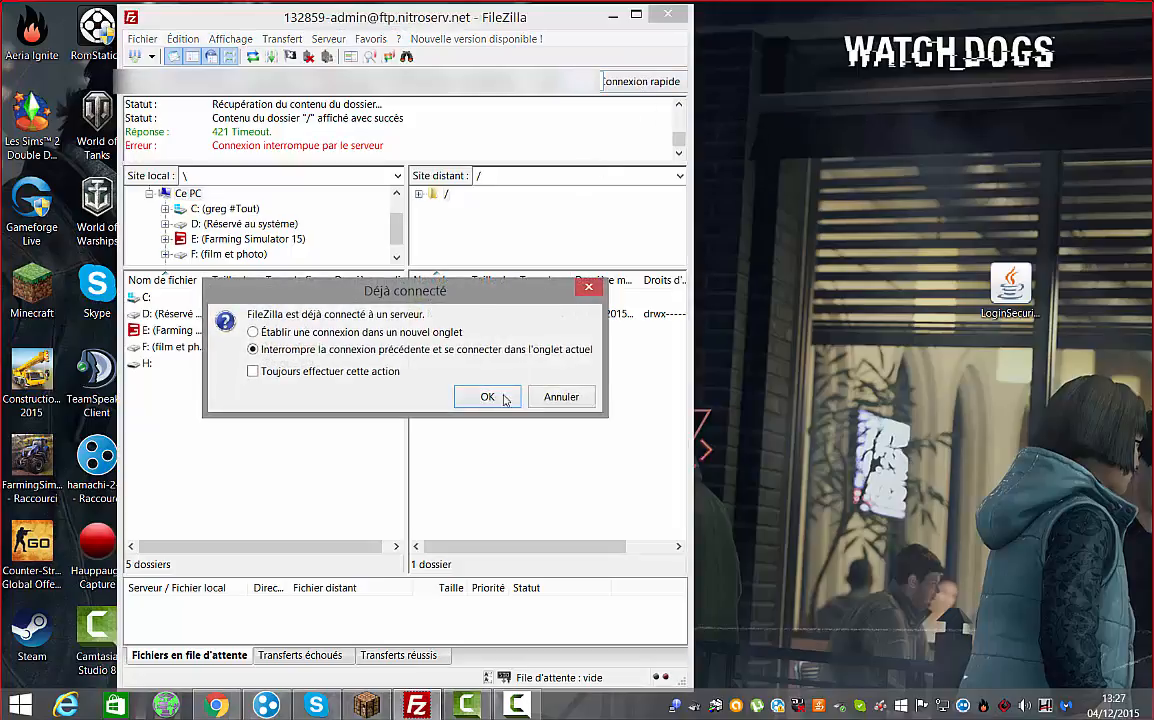
left_click(487, 397)
double_click(450, 314)
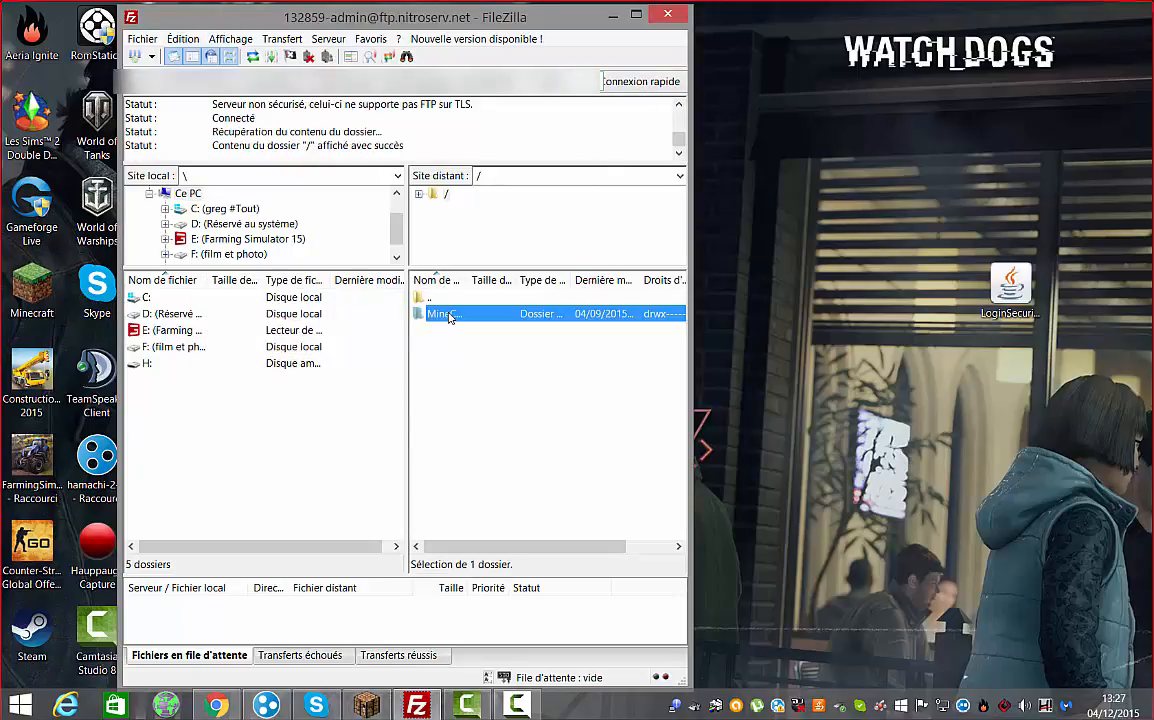
double_click(424, 299)
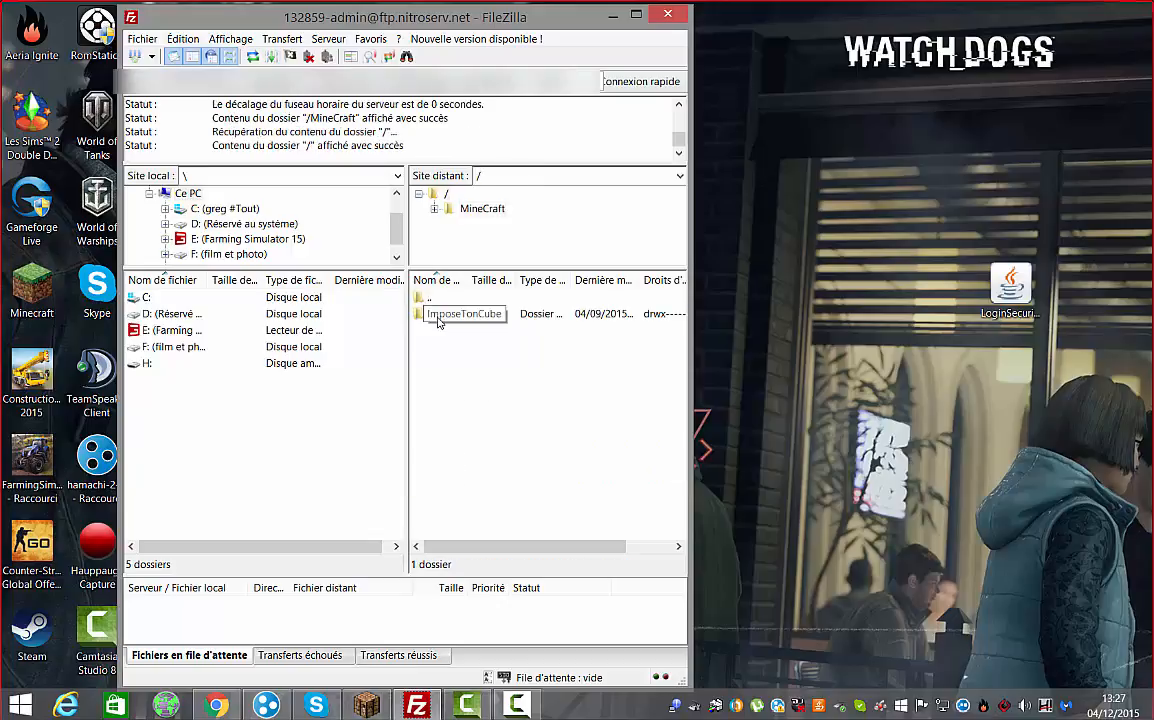
double_click(453, 314)
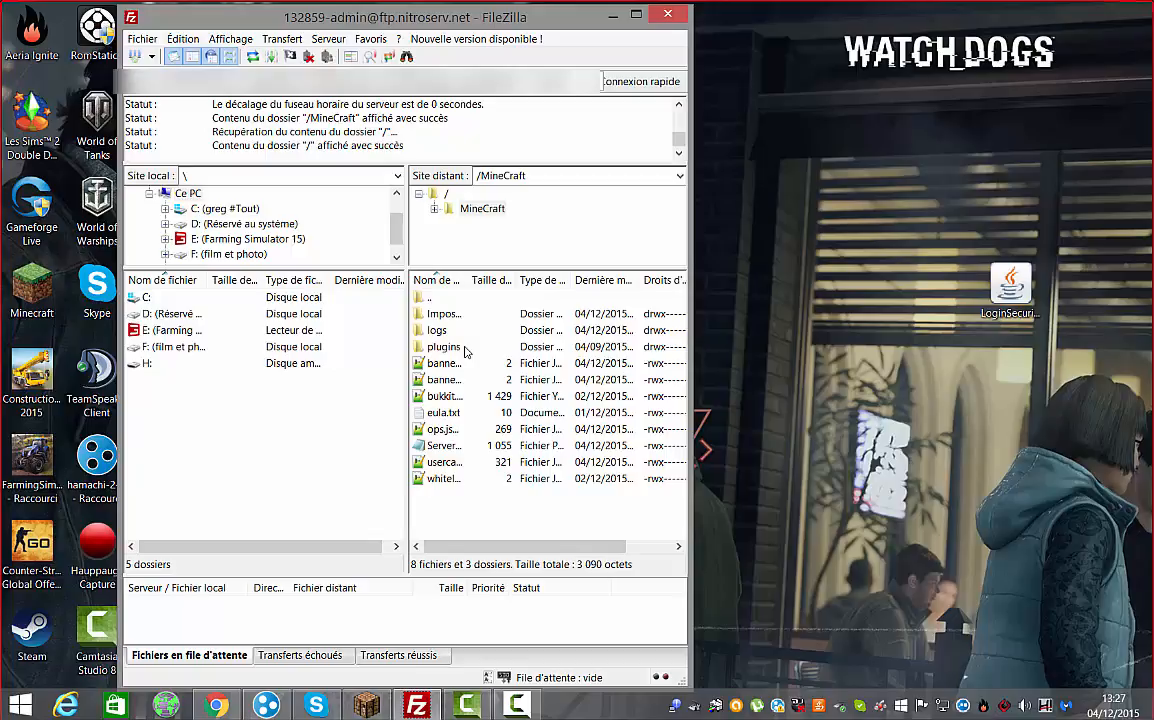
double_click(465, 350)
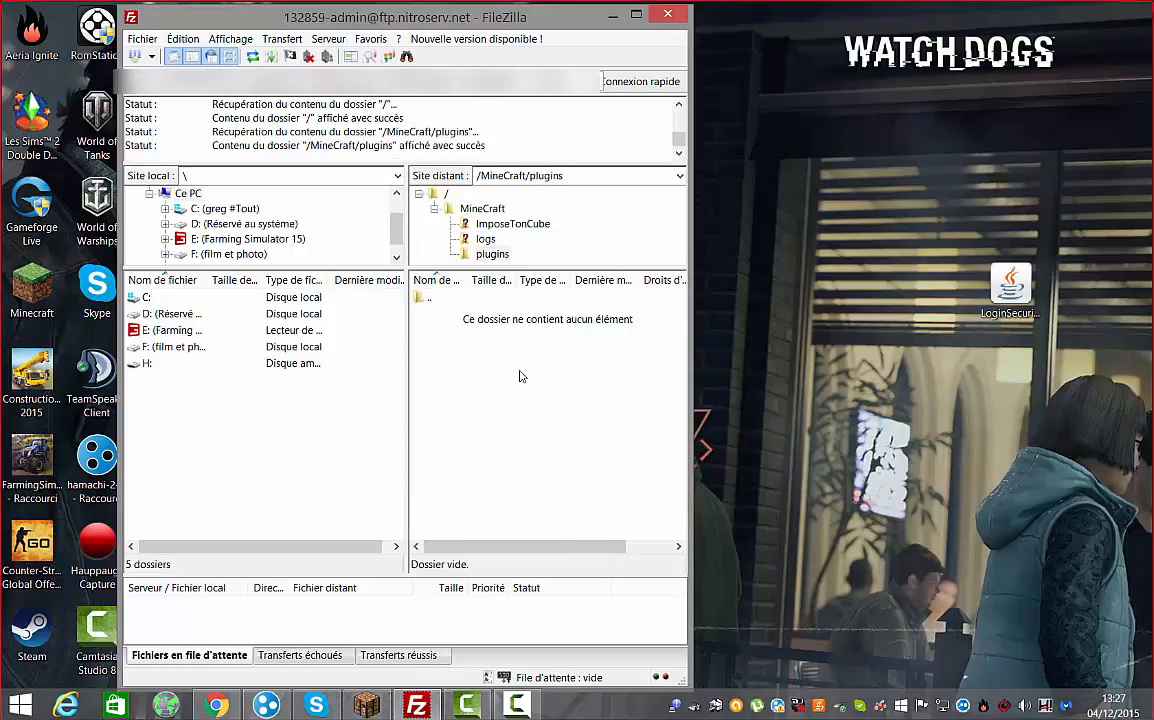
left_click_drag(1010, 285, 516, 422)
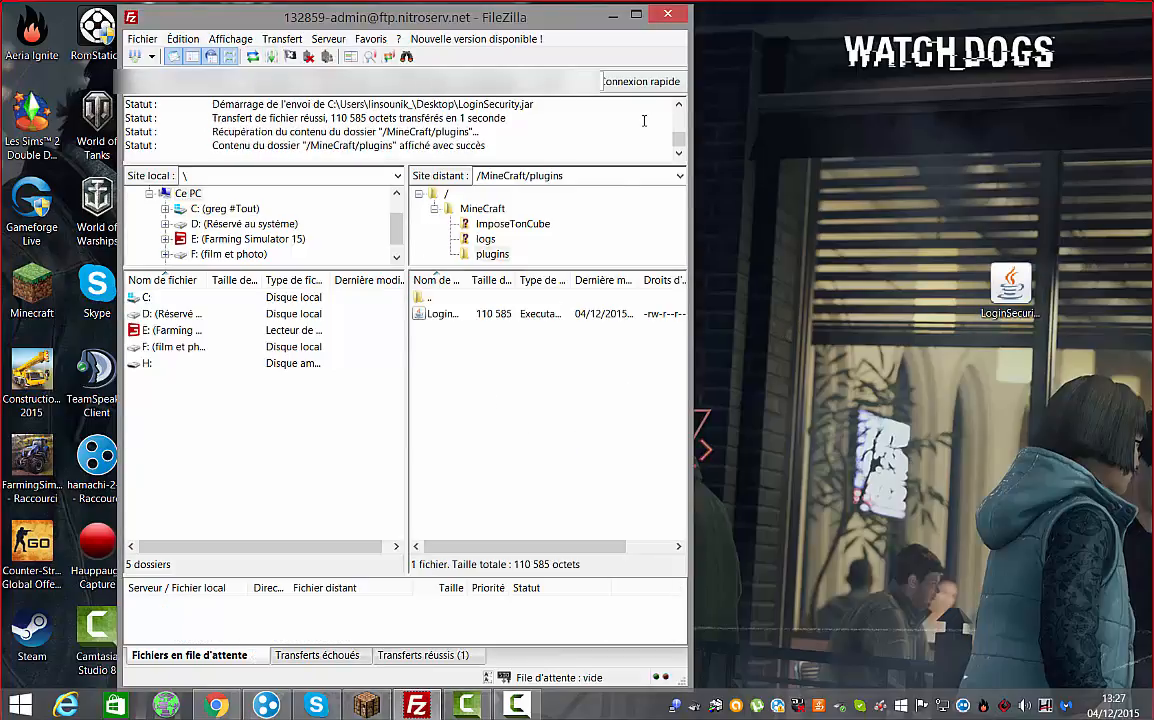
Close FileZilla, return from the SmallMine restart confirmation in NitroServ, and minimize Chrome to the desktop
left_click(668, 17)
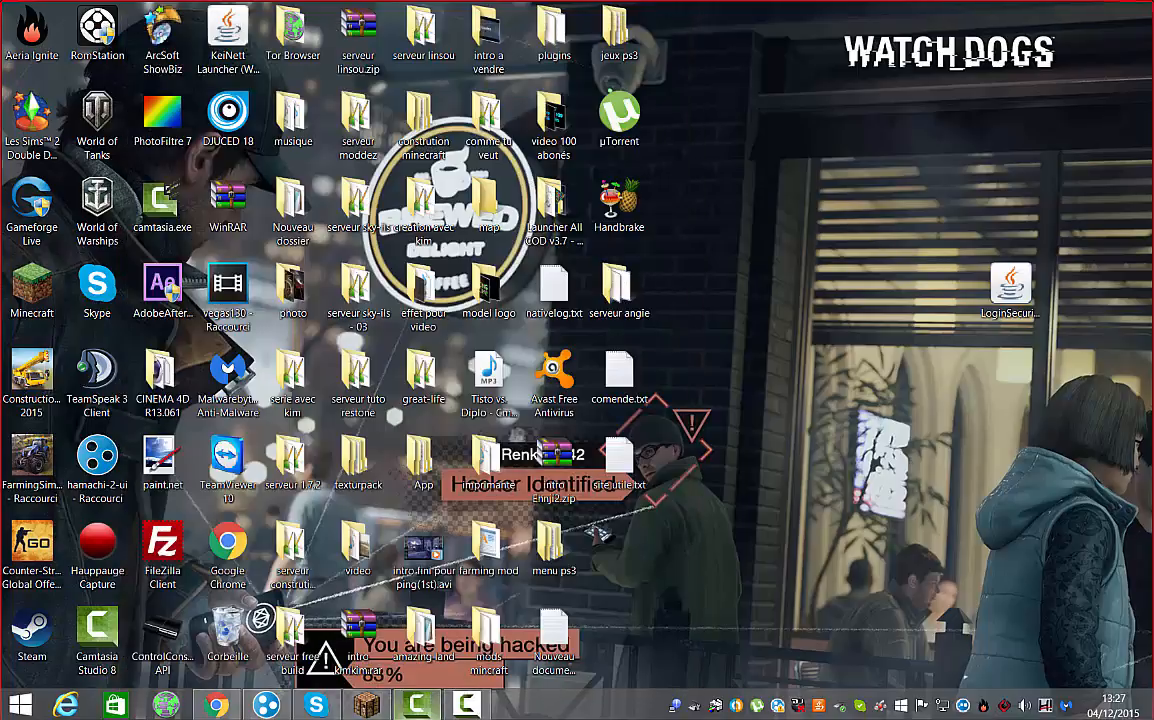
left_click(216, 705)
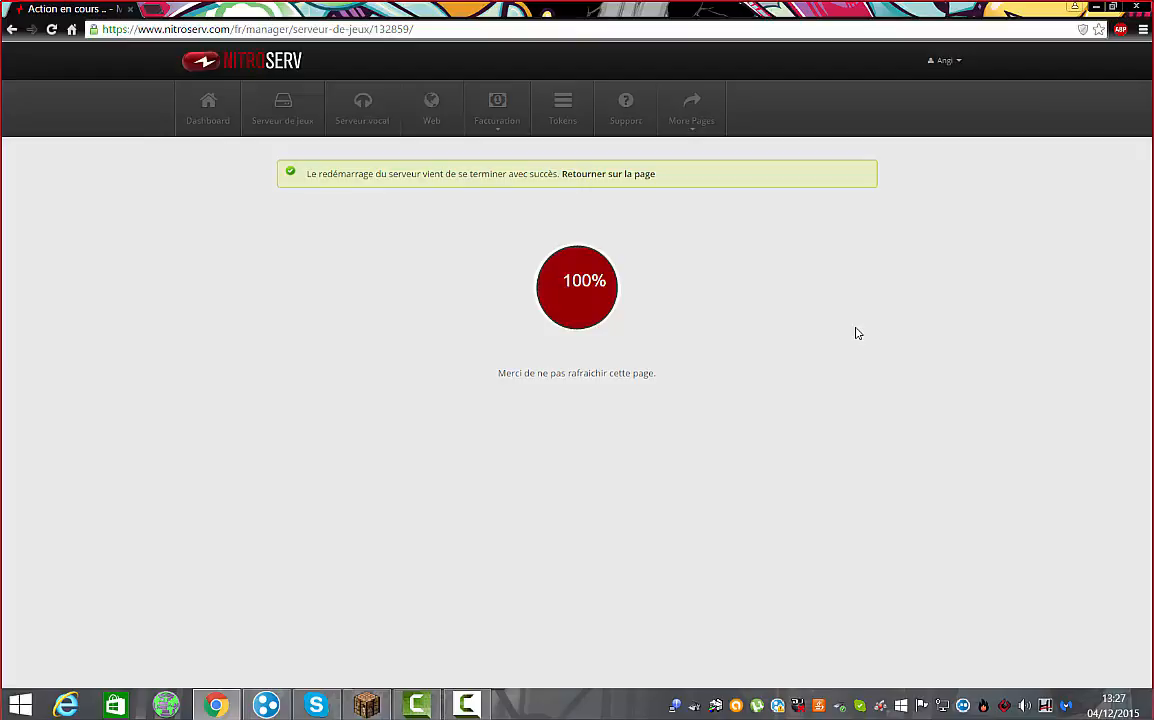
left_click(585, 174)
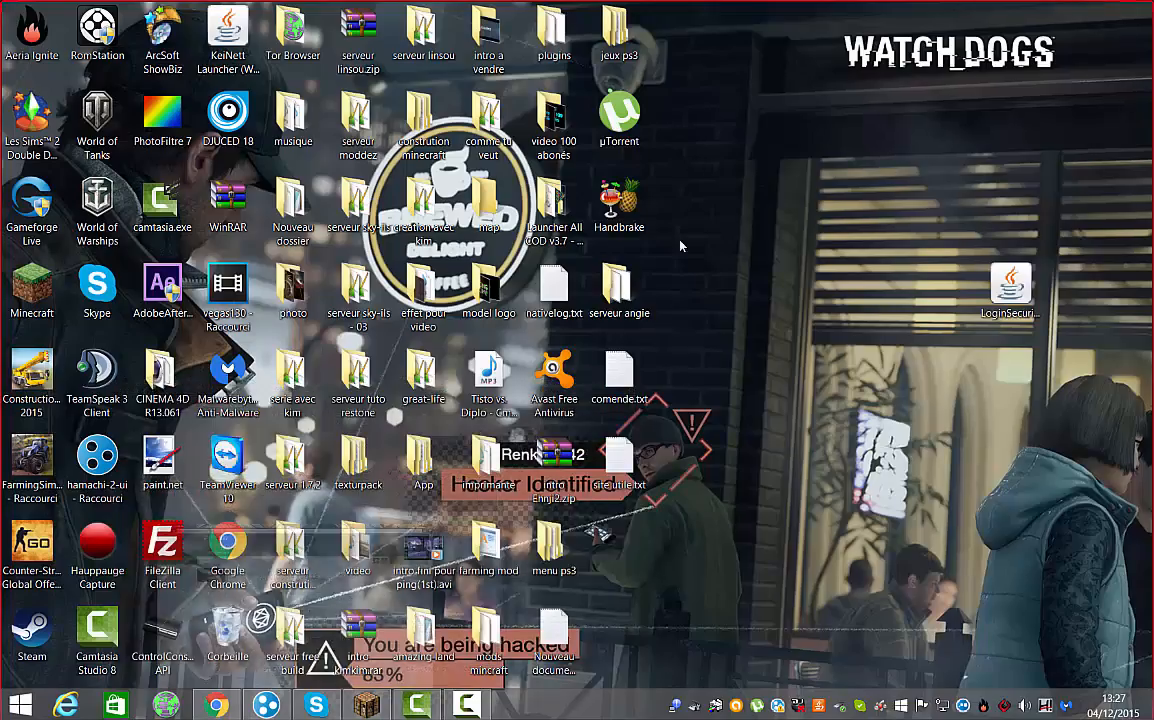
left_click(1097, 8)
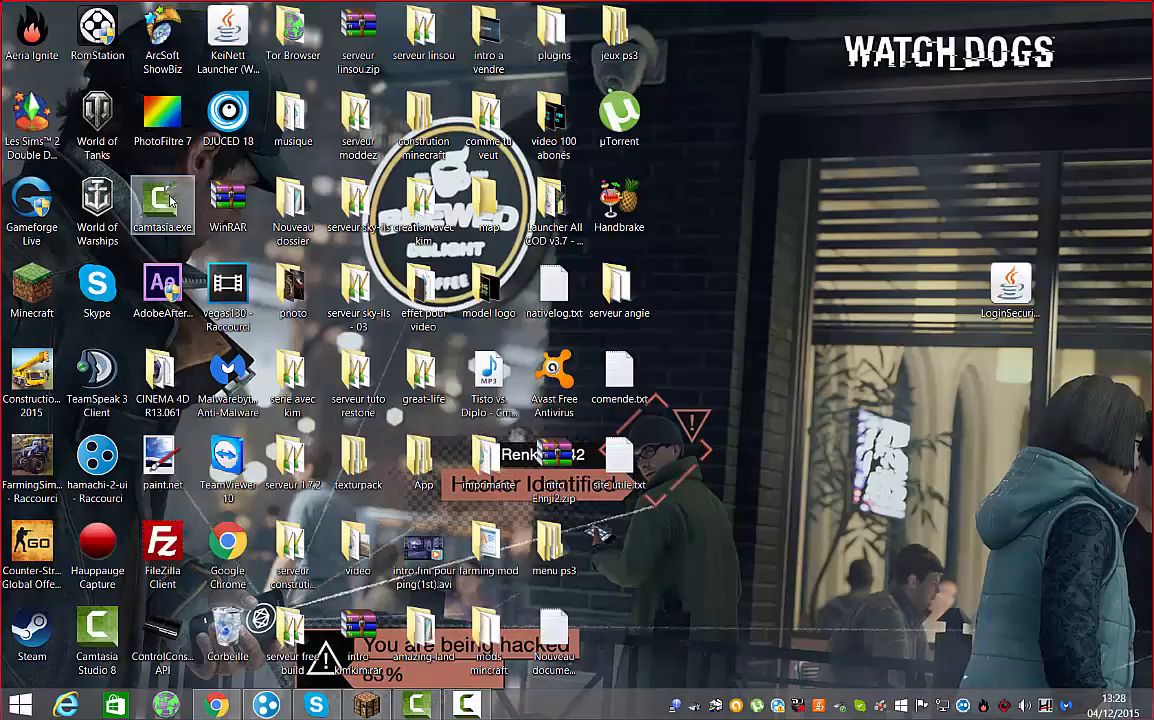
Relaunch FileZilla, copy the host ftp.nitroserv.net from the FTP page, and tile both windows side by side
double_click(163, 550)
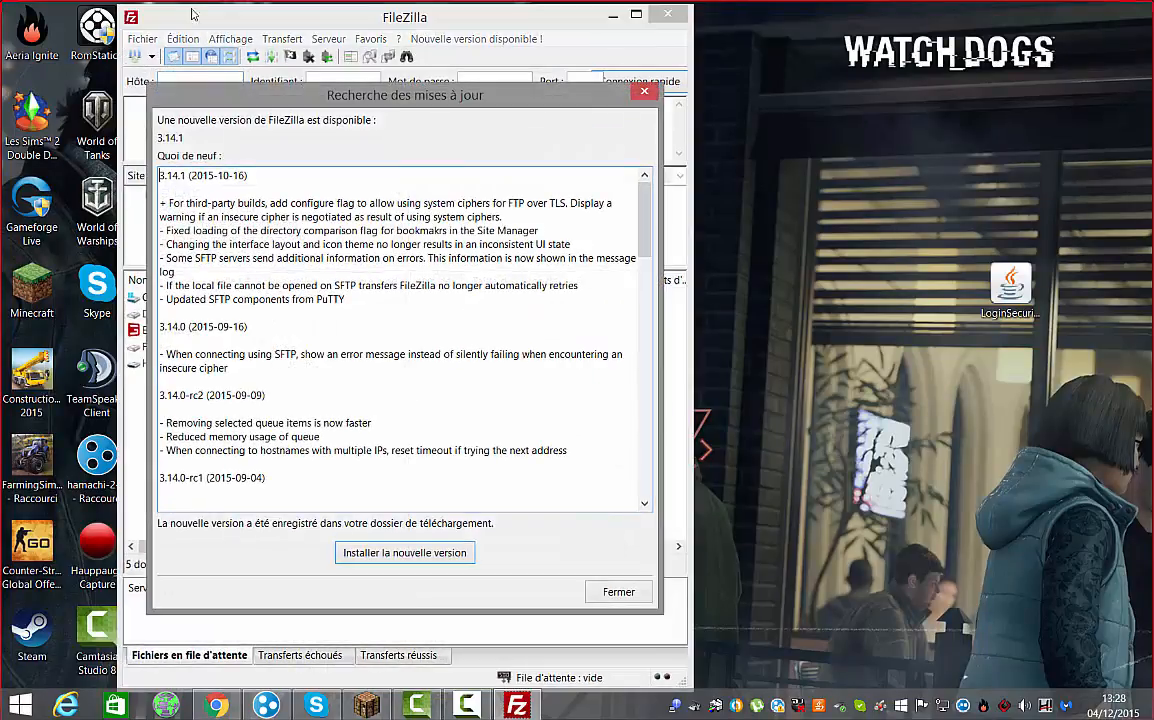
left_click(644, 90)
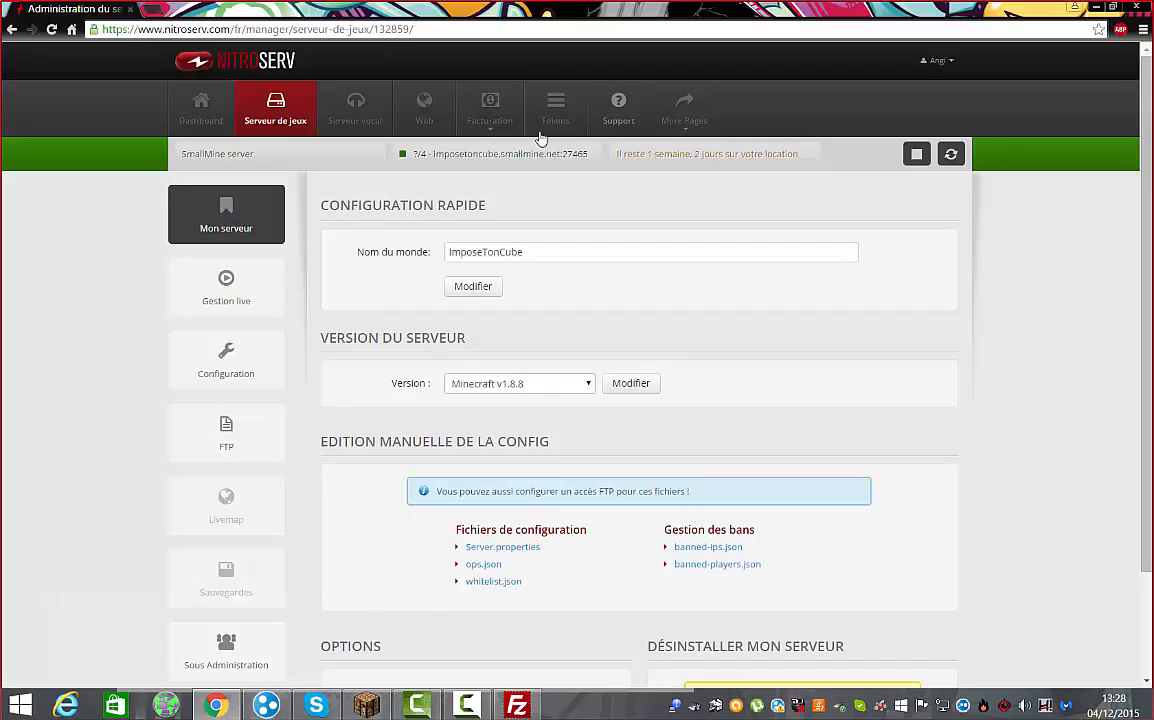
left_click(208, 462)
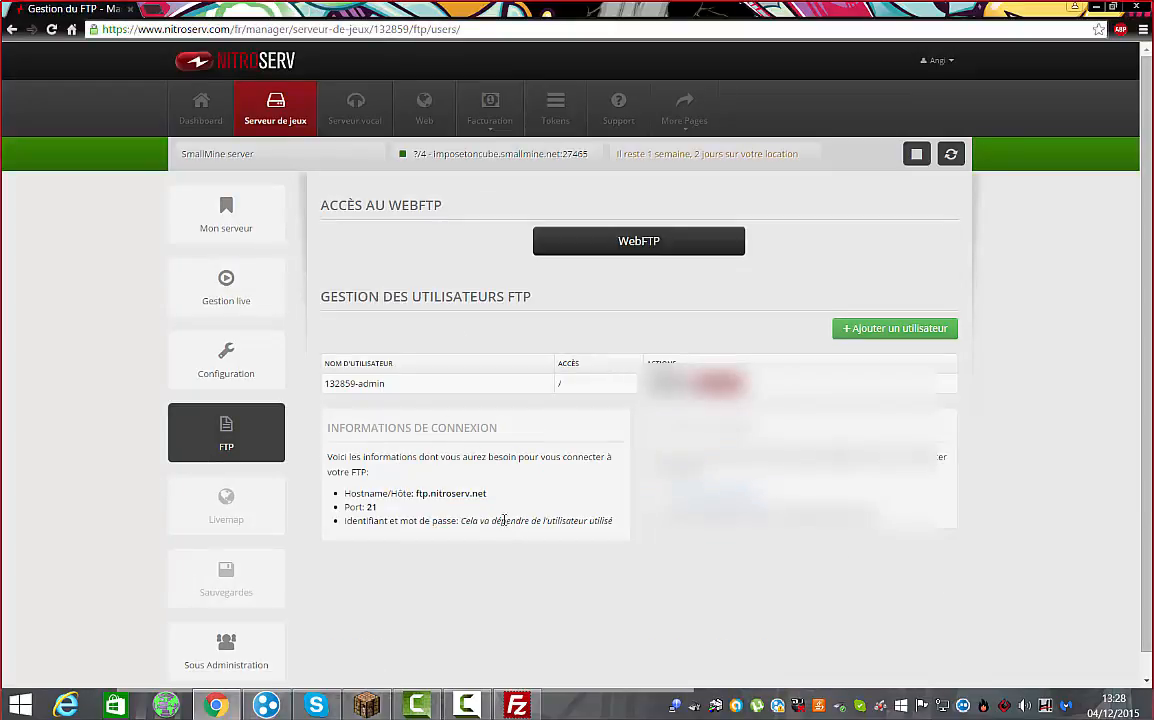
left_click_drag(378, 521, 487, 494)
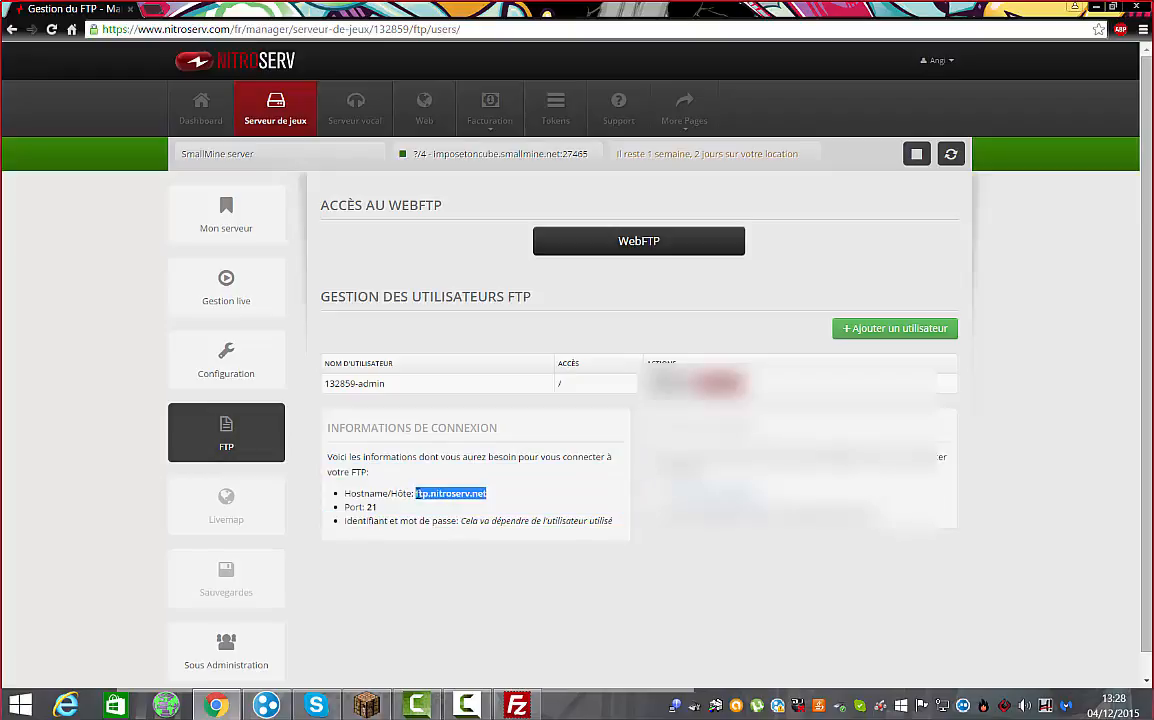
right_click(443, 490)
left_click(472, 502)
left_click(517, 706)
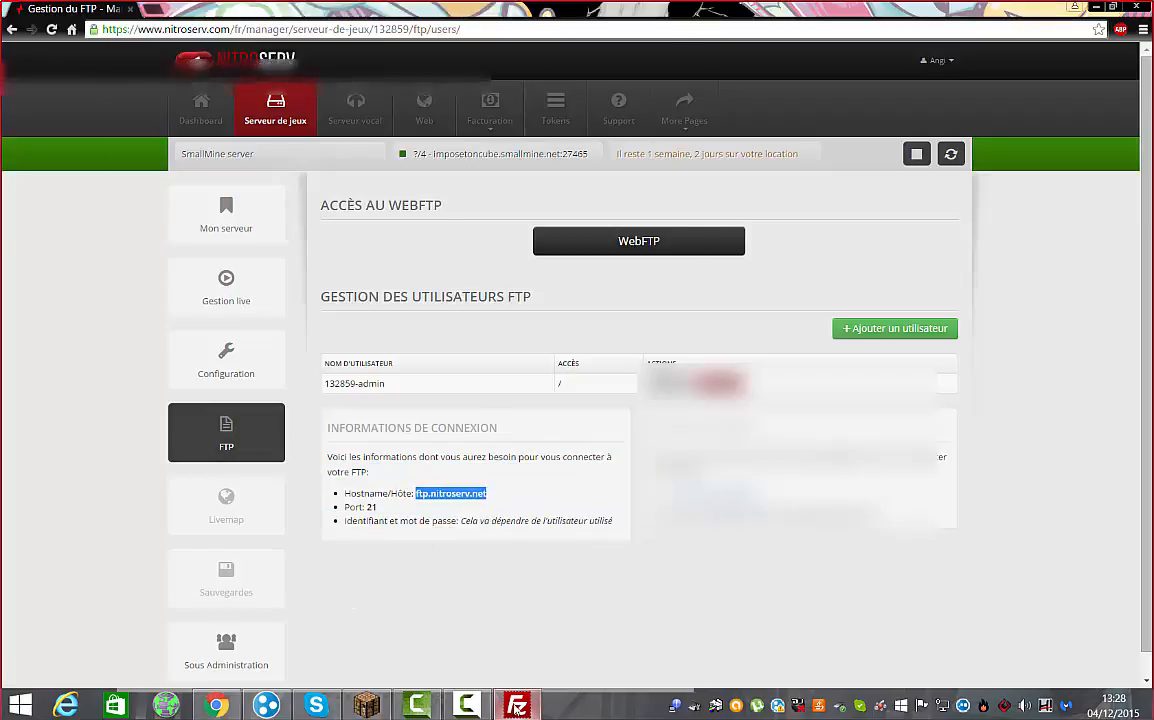
left_click(757, 24)
left_click_drag(682, 18, 1152, 22)
left_click_drag(412, 22, 8, 48)
Paste the hostname and the FTP username from the panel into FileZilla's quick-connect bar
right_click(68, 80)
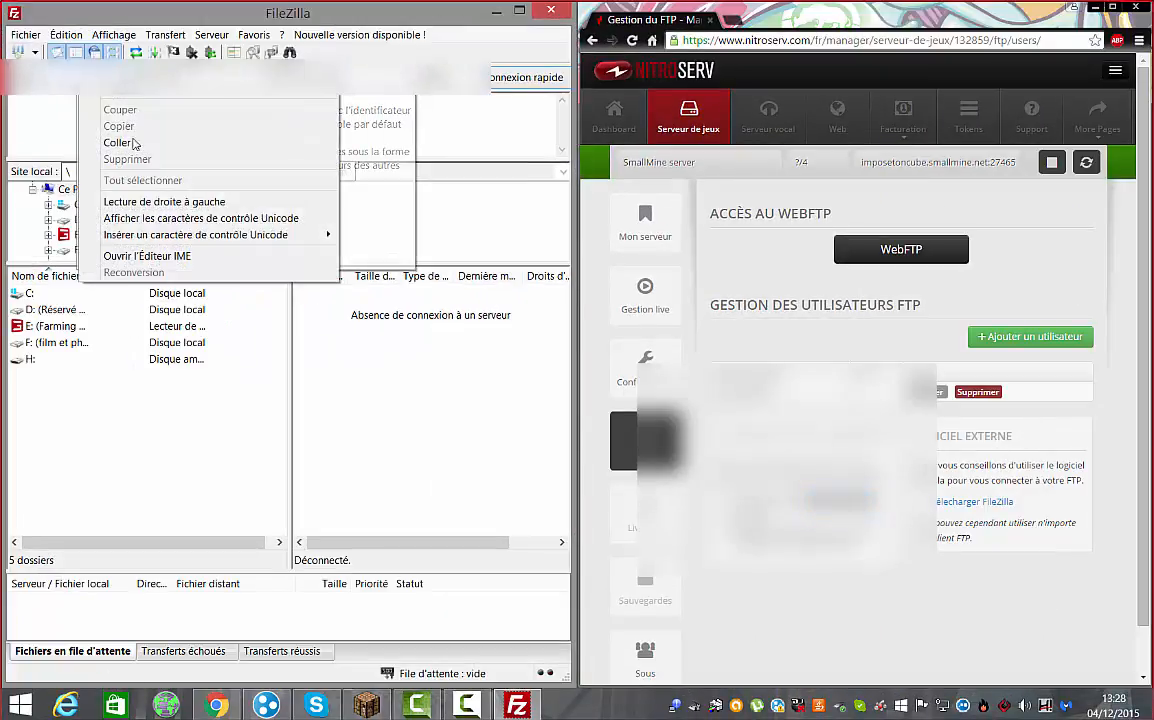
left_click(145, 142)
left_click_drag(778, 392, 711, 390)
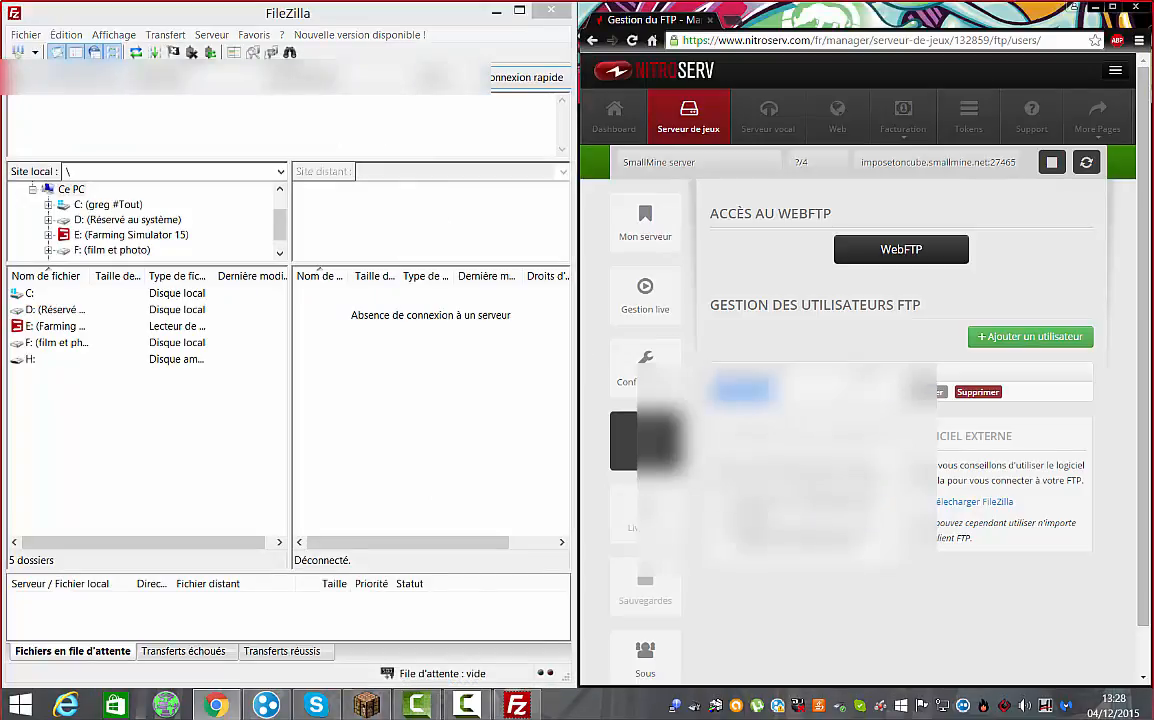
right_click(940, 380)
left_click(966, 404)
right_click(230, 95)
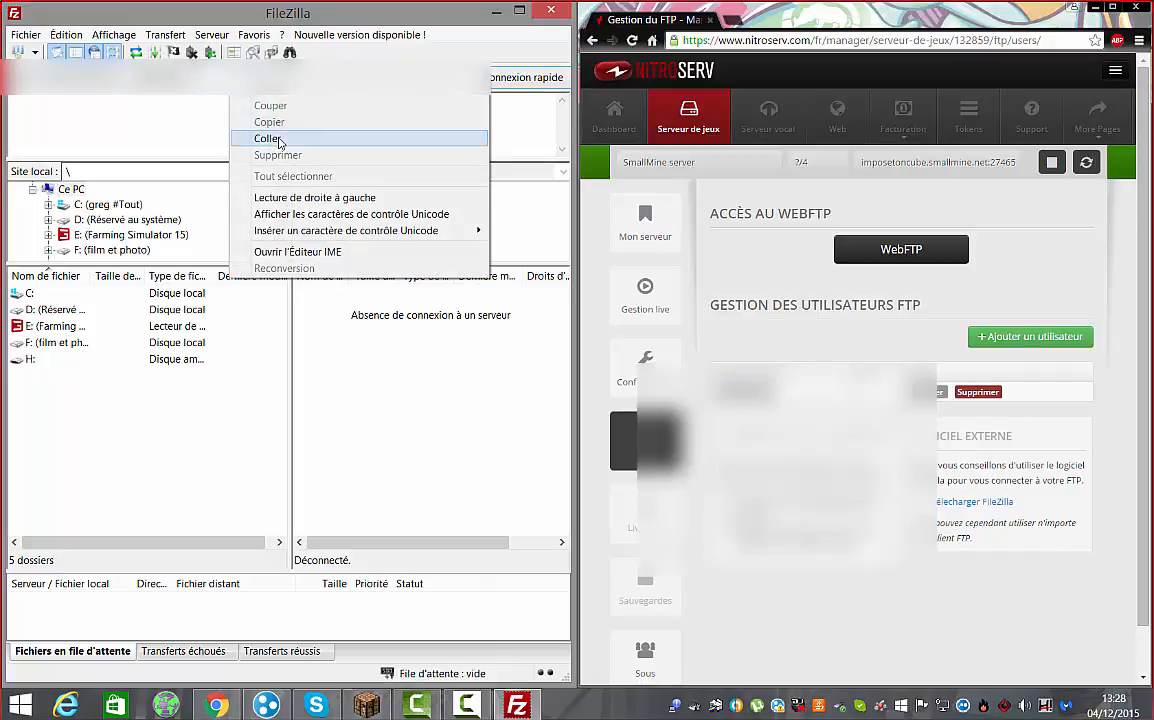
left_click(279, 138)
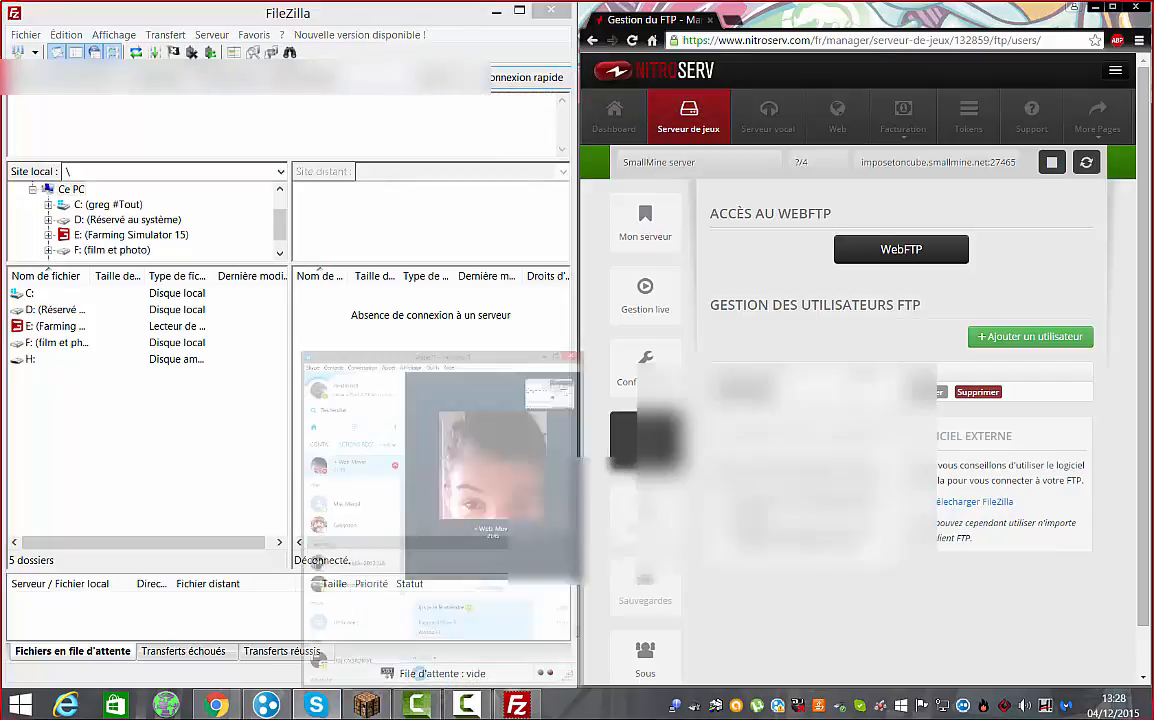
Move the Skype window aside, paste the remaining login detail, and connect to the FTP server
left_click(316, 705)
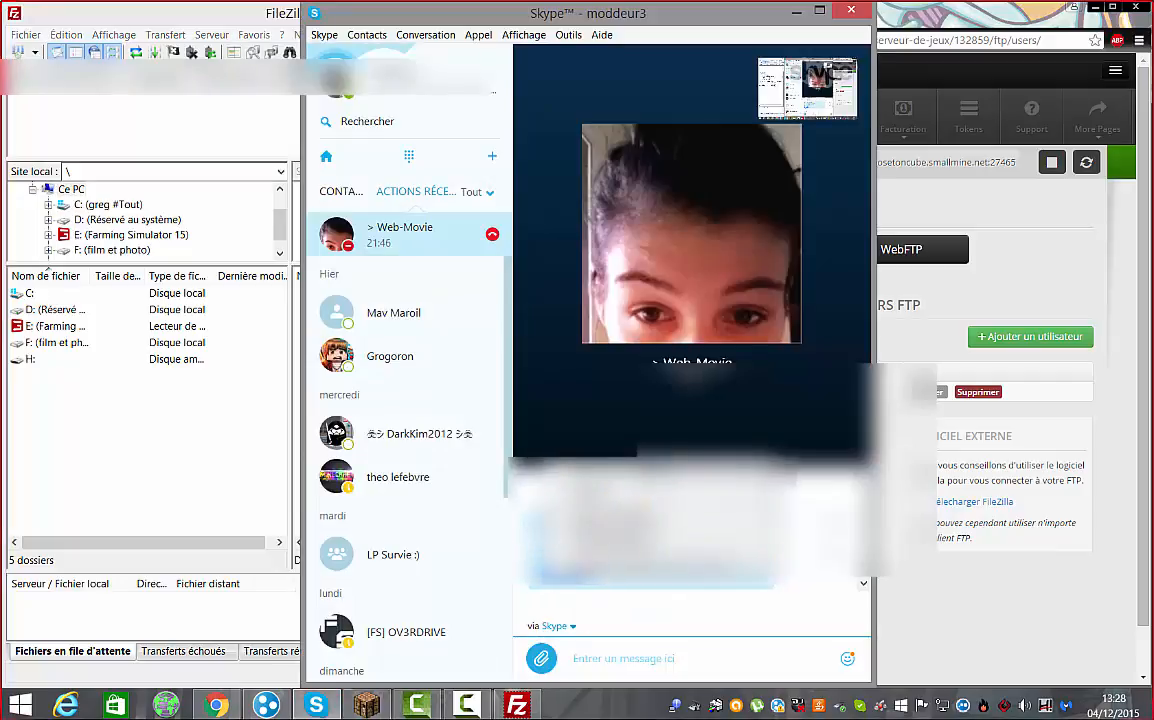
left_click(797, 13)
right_click(355, 92)
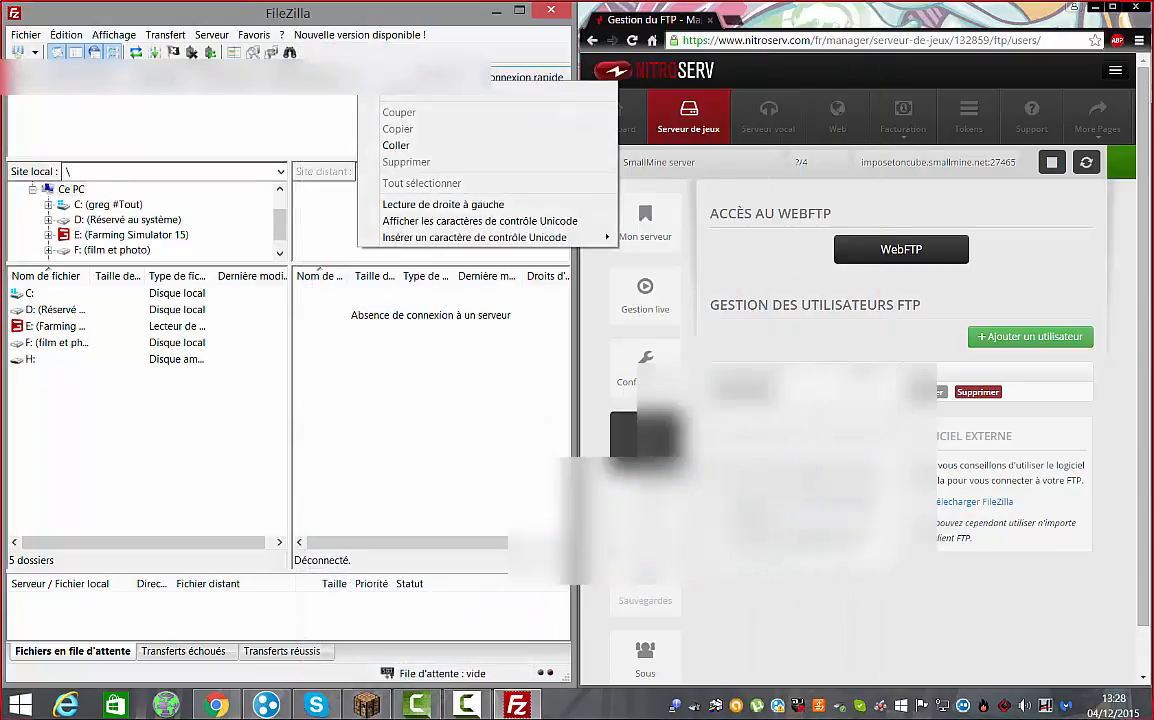
left_click(386, 144)
left_click(555, 80)
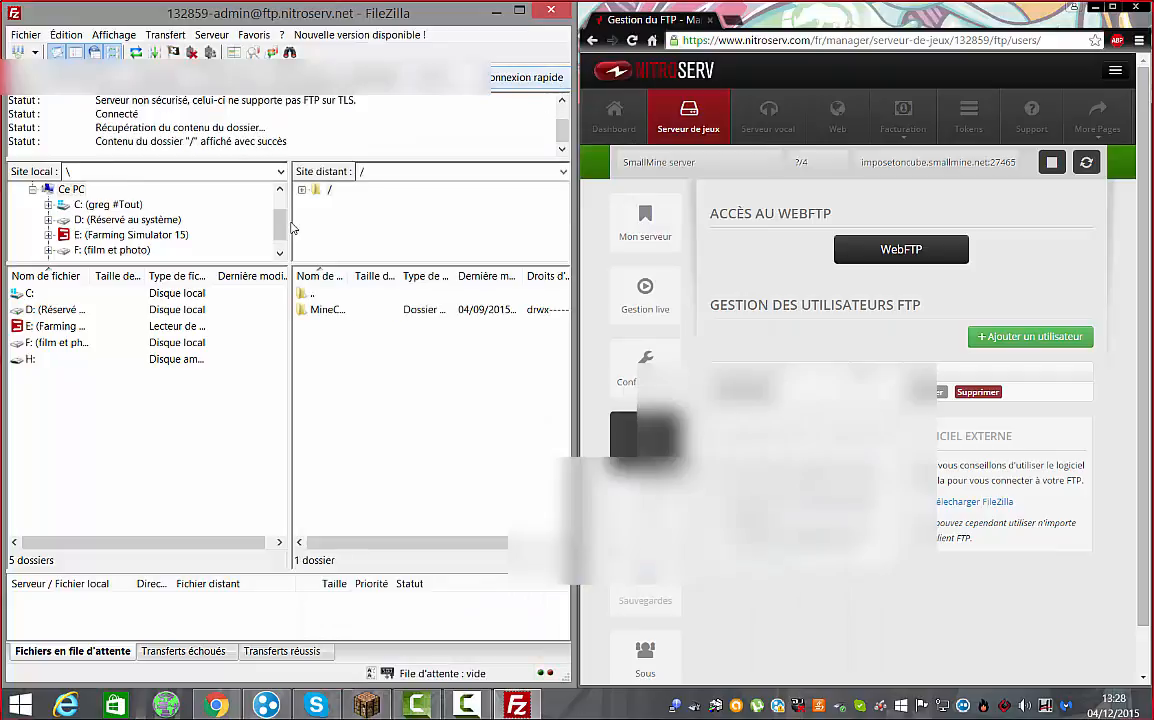
Browse to /MineCraft/plugins, reconnect in the current tab, and reopen /MineCraft/plugins on the server
double_click(335, 316)
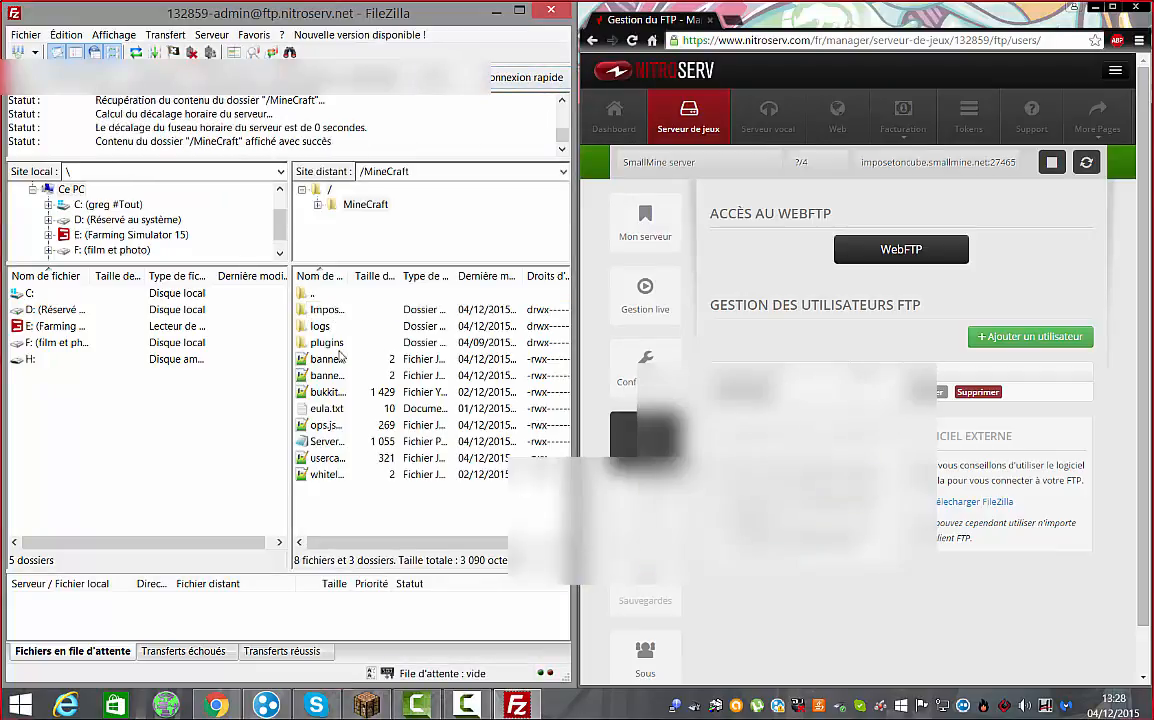
double_click(336, 343)
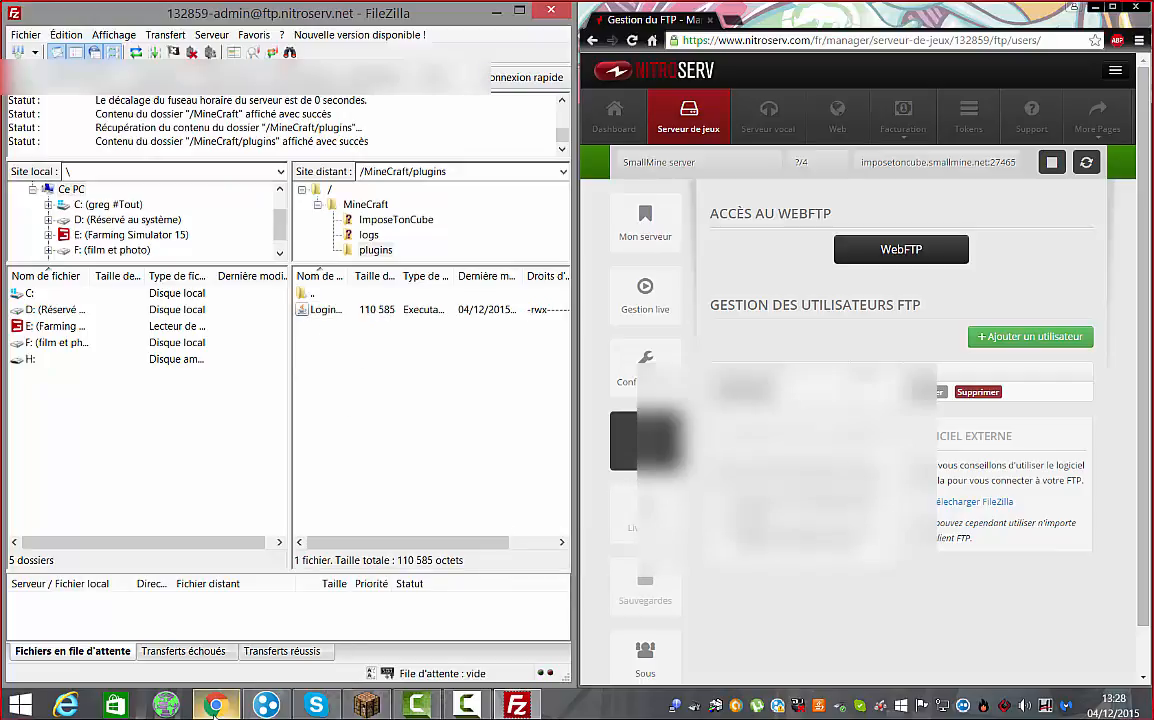
mouse_move(215, 706)
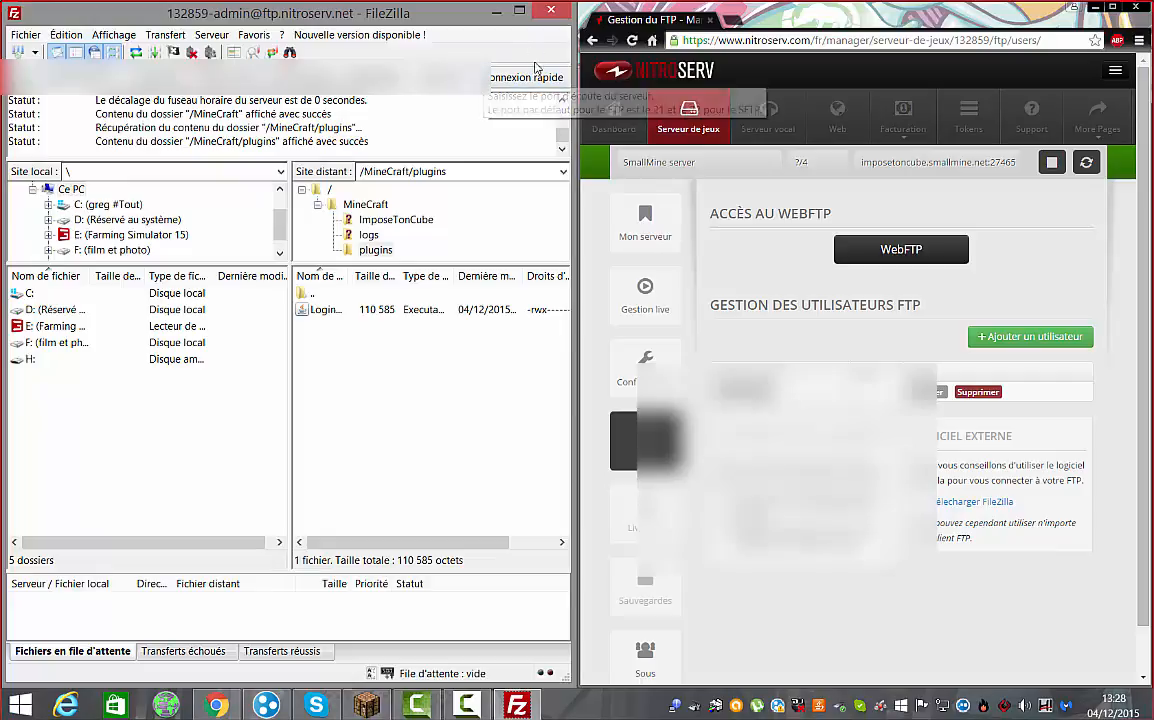
left_click(536, 77)
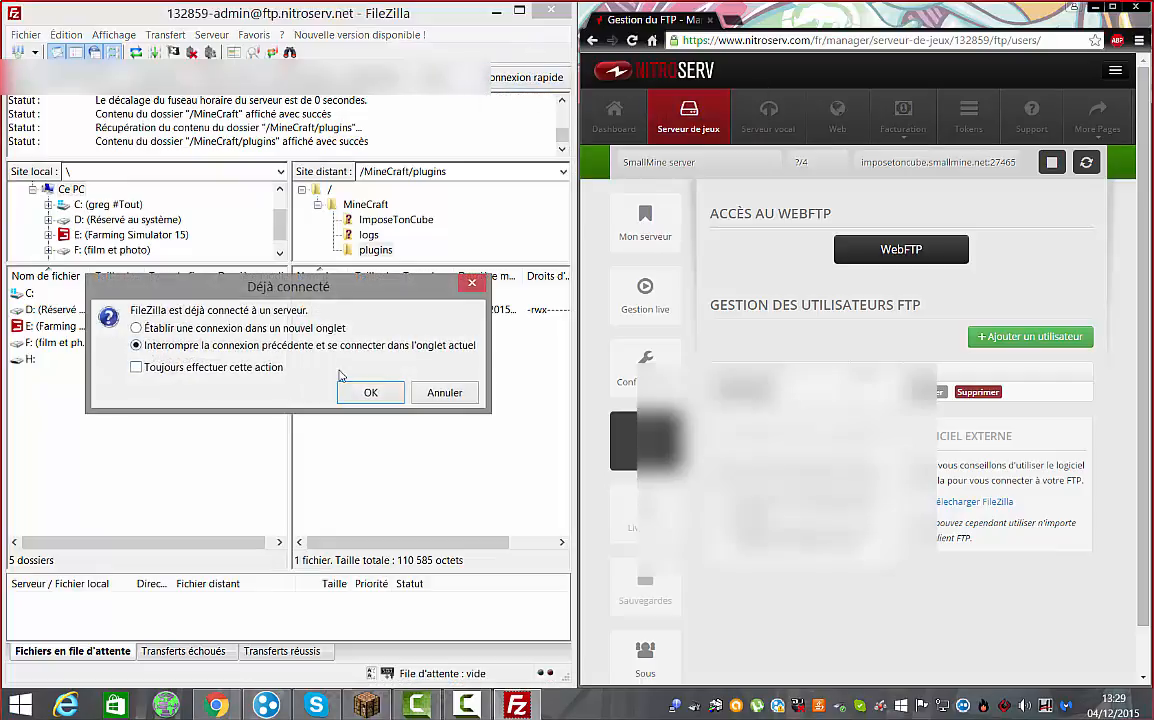
left_click(370, 391)
double_click(331, 310)
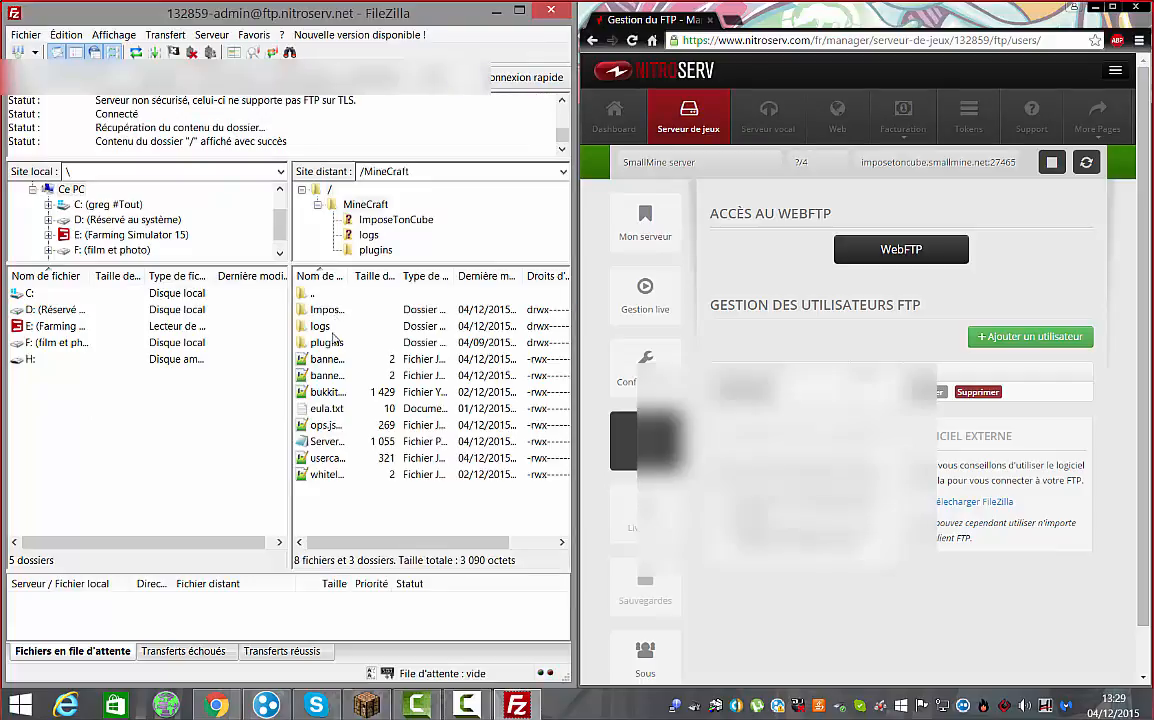
double_click(326, 343)
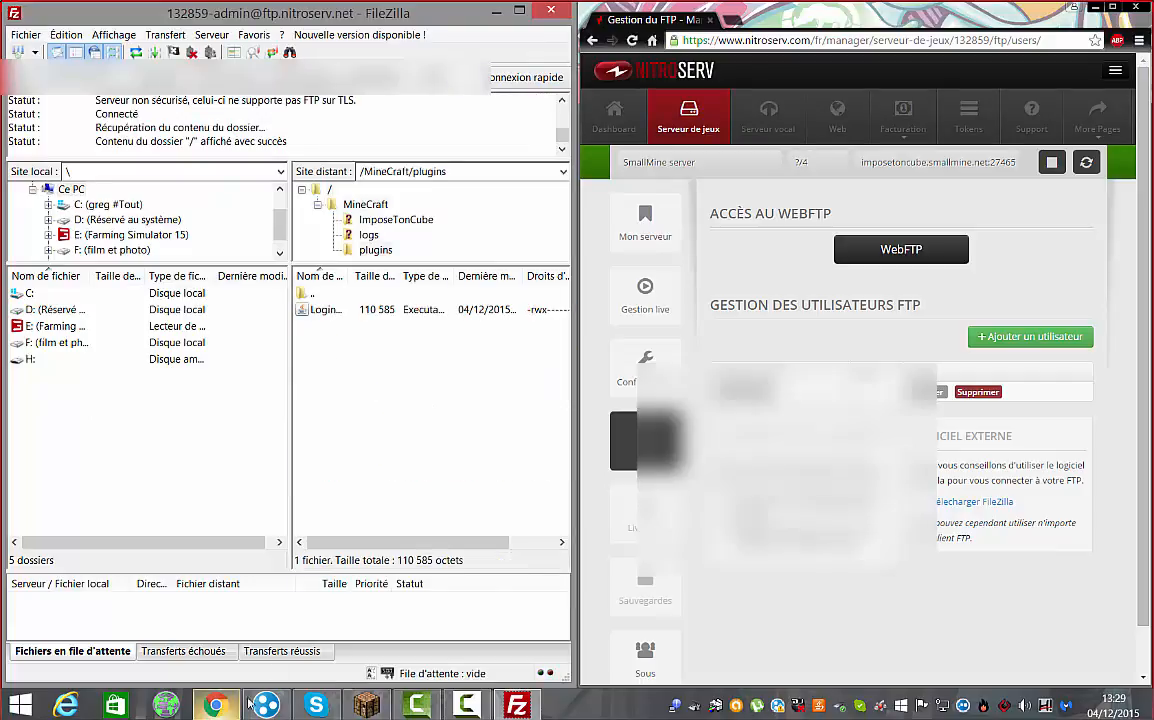
double_click(745, 390)
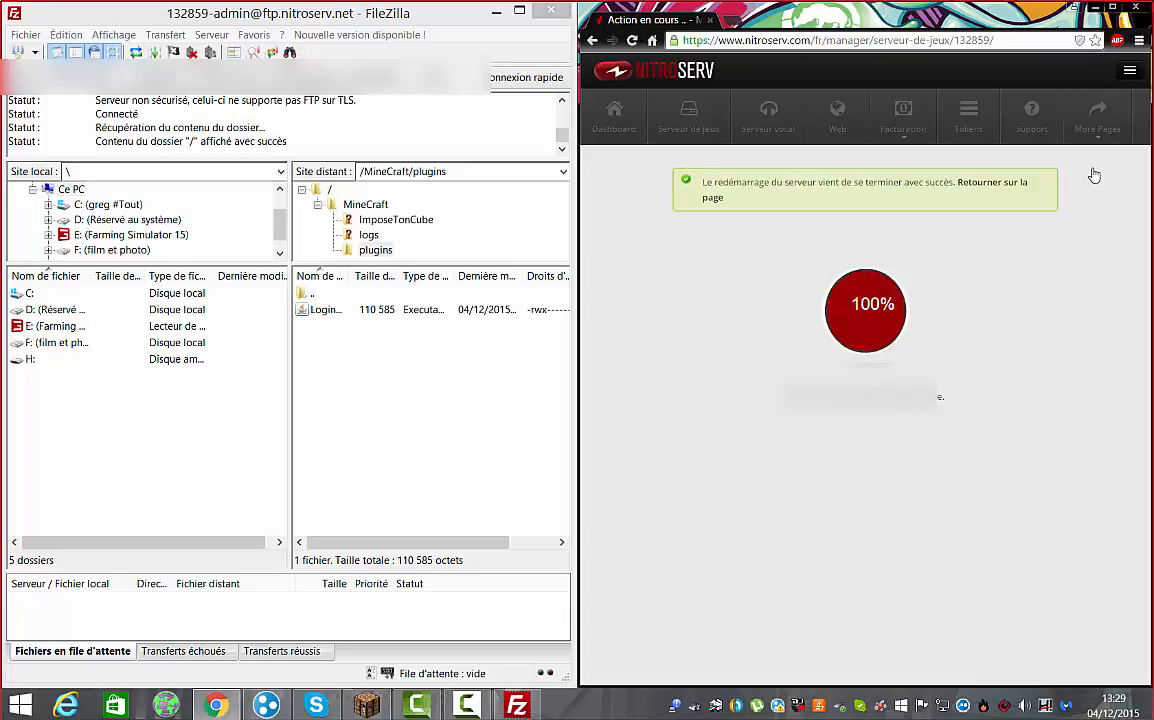
Return to the admin page, reconnect FileZilla, and reopen /MineCraft/plugins
left_click(984, 185)
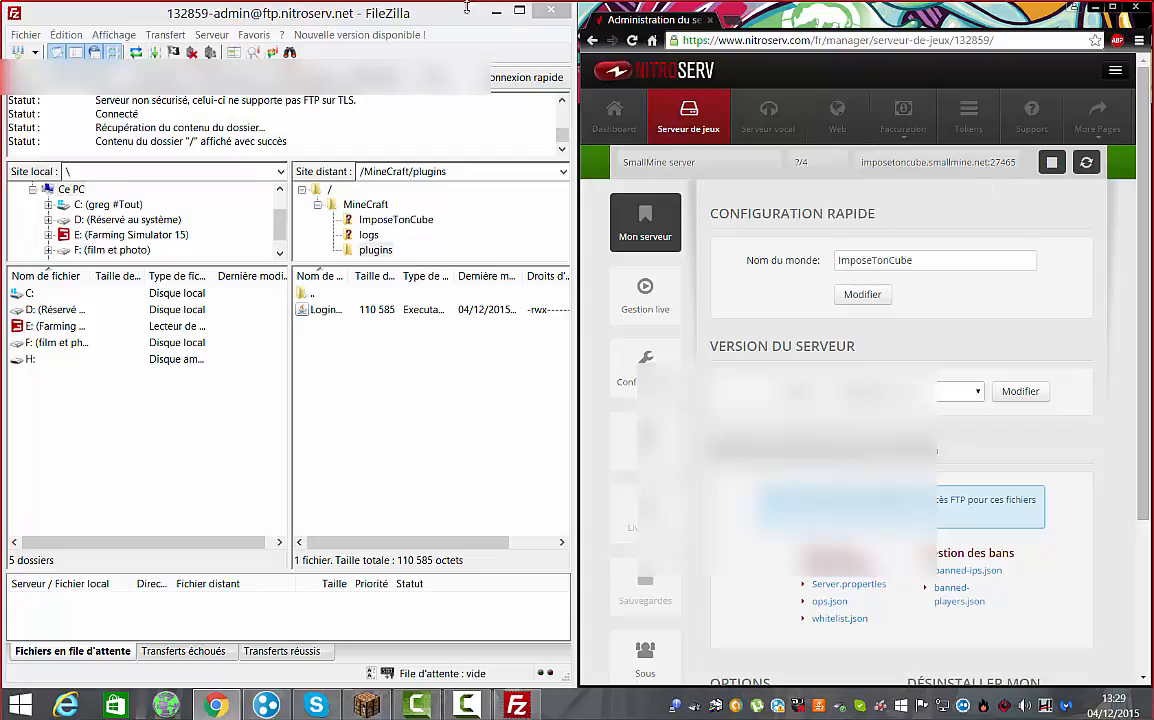
left_click(458, 77)
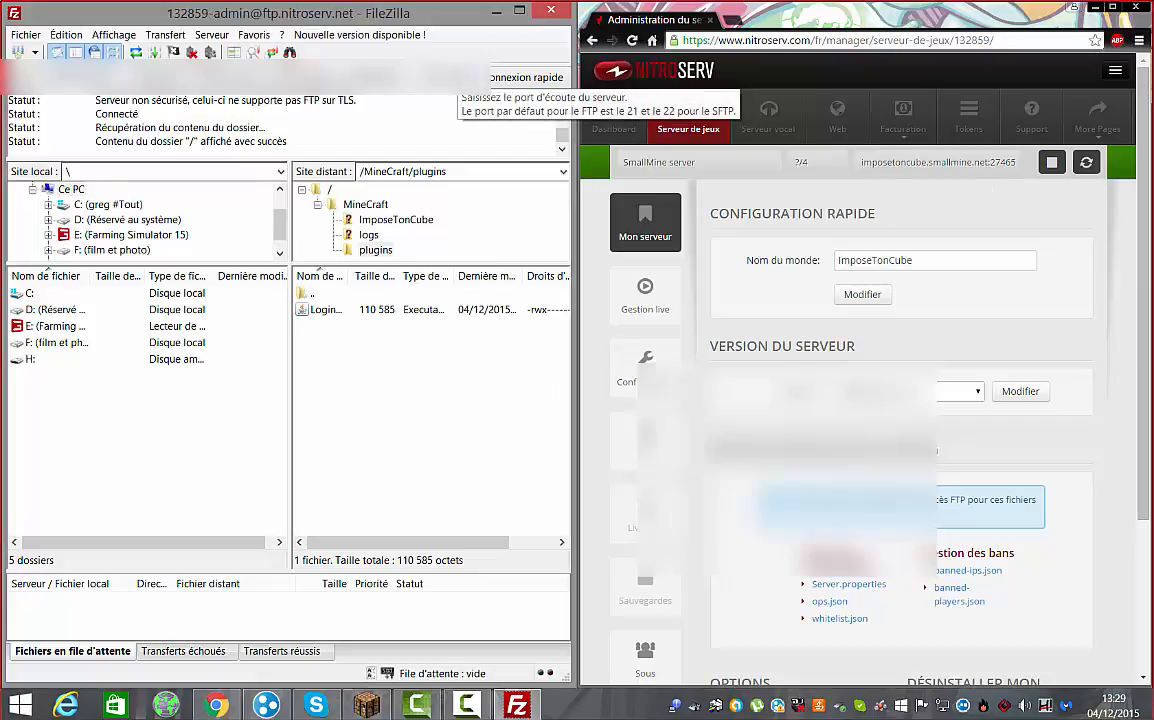
left_click(525, 77)
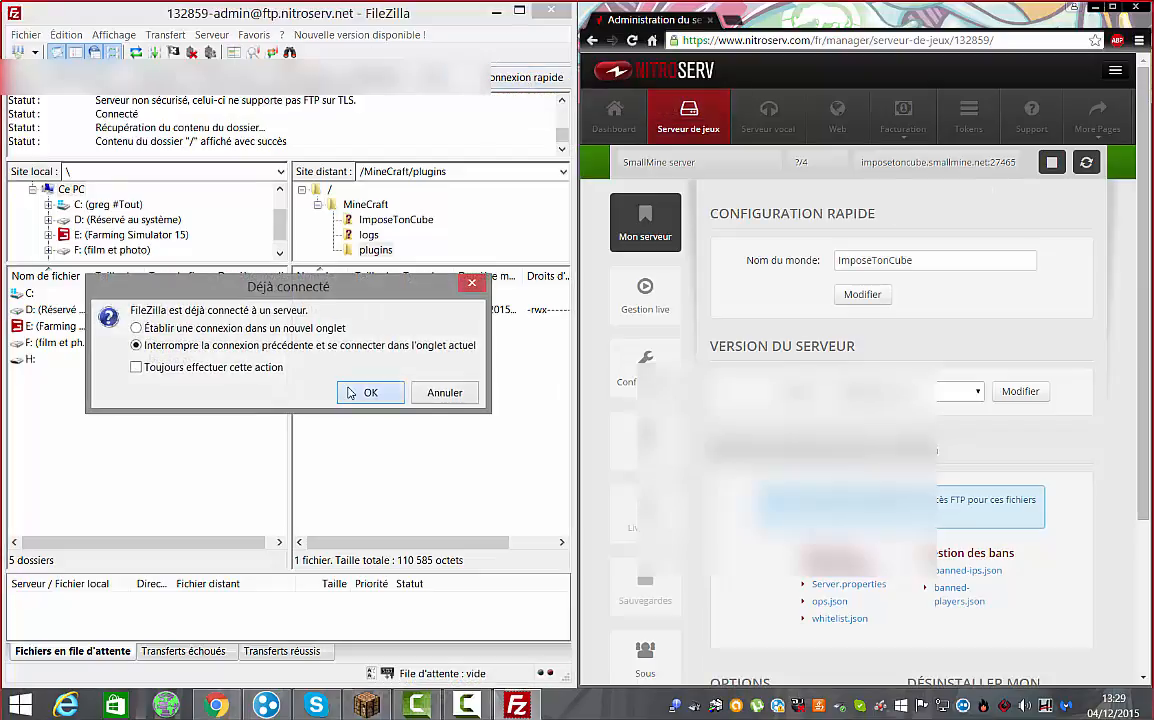
left_click(349, 393)
double_click(314, 311)
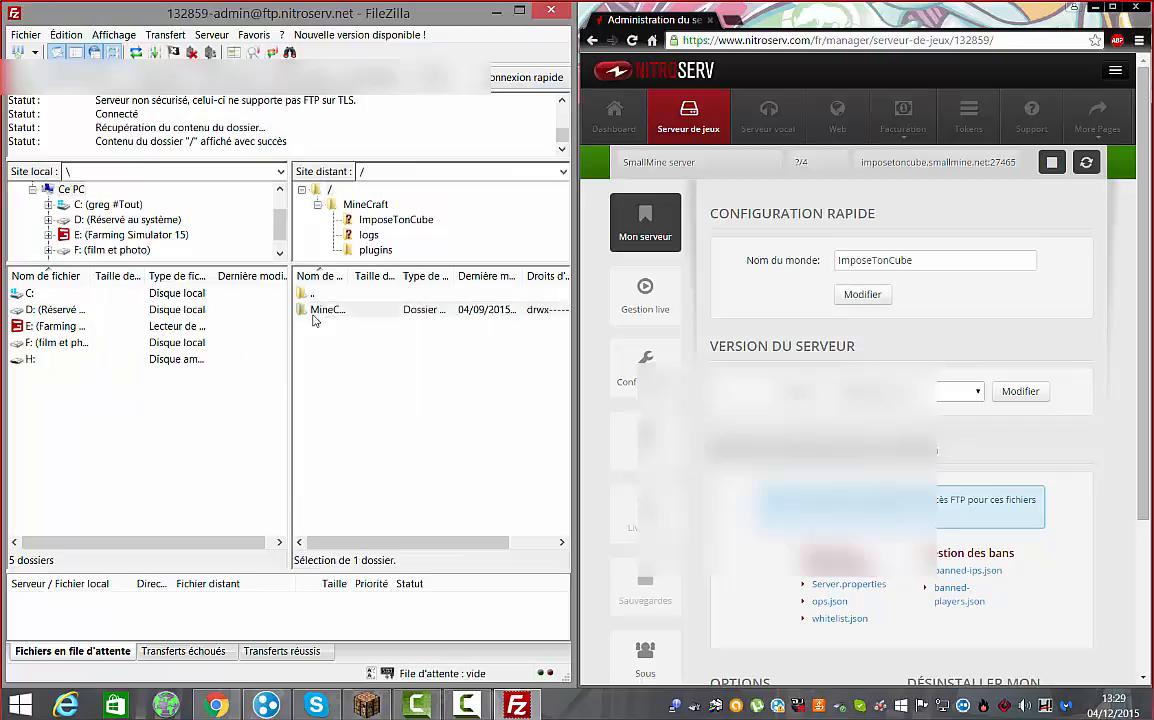
double_click(330, 343)
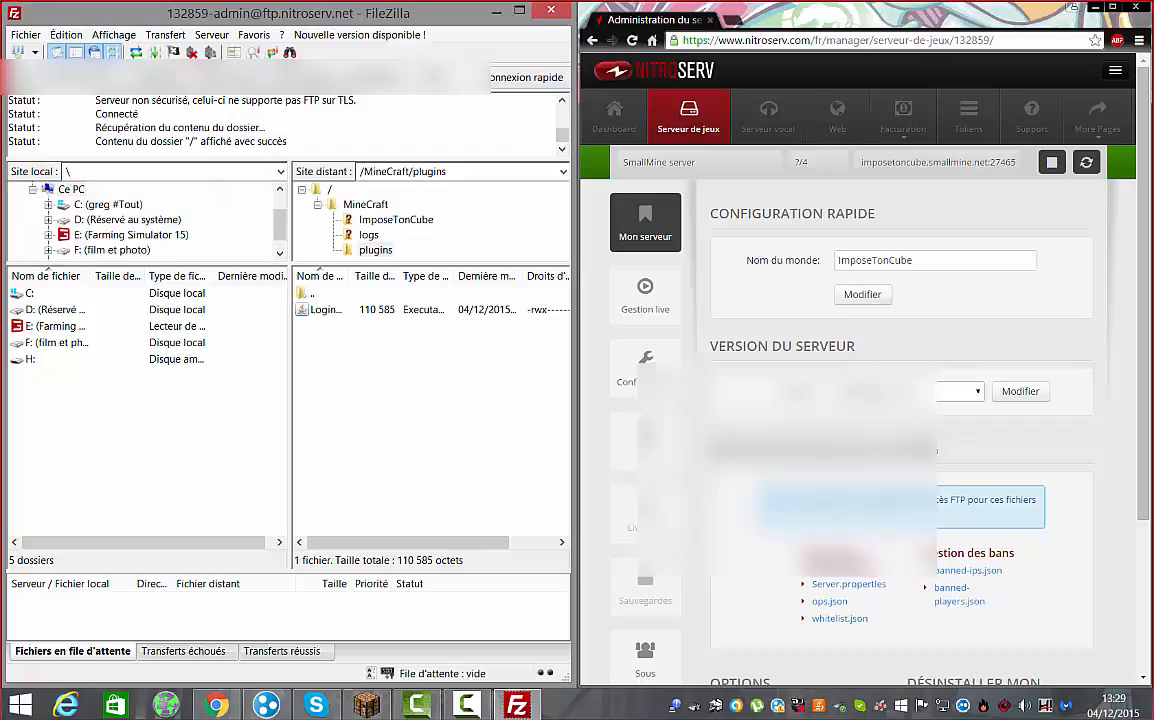
Set the server version to Minecraft v1.8.8 - CraftBukkit and restart the game server
left_click(971, 391)
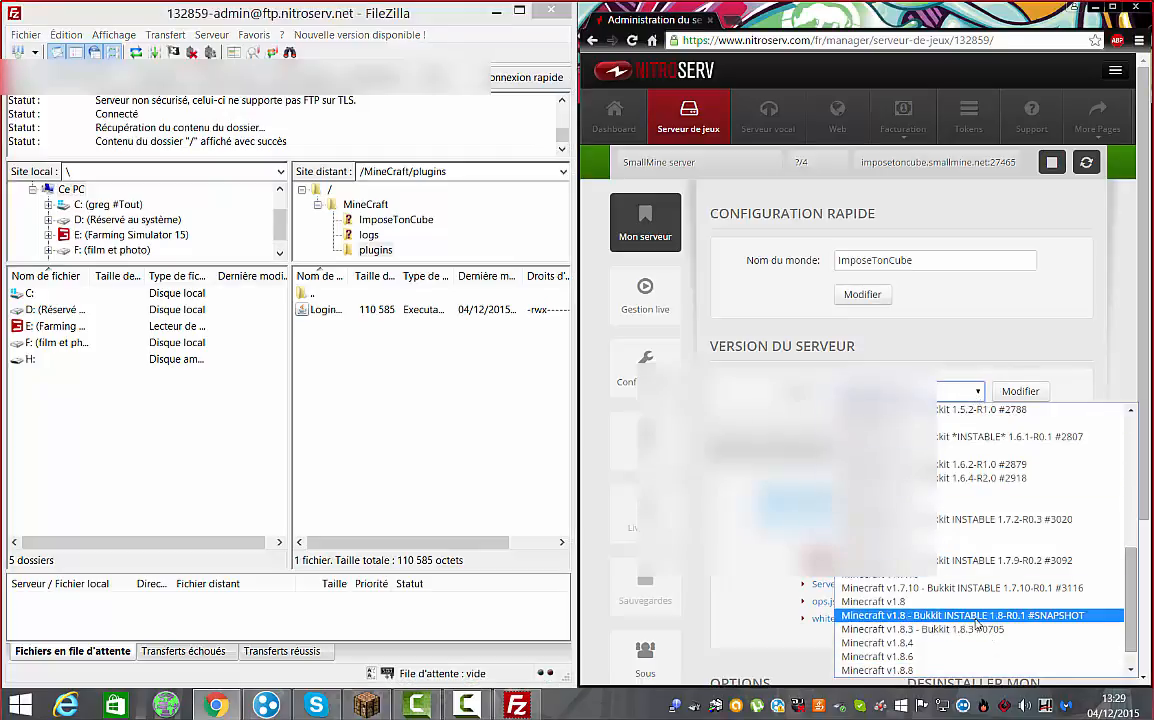
scroll(977, 624, "down", 1)
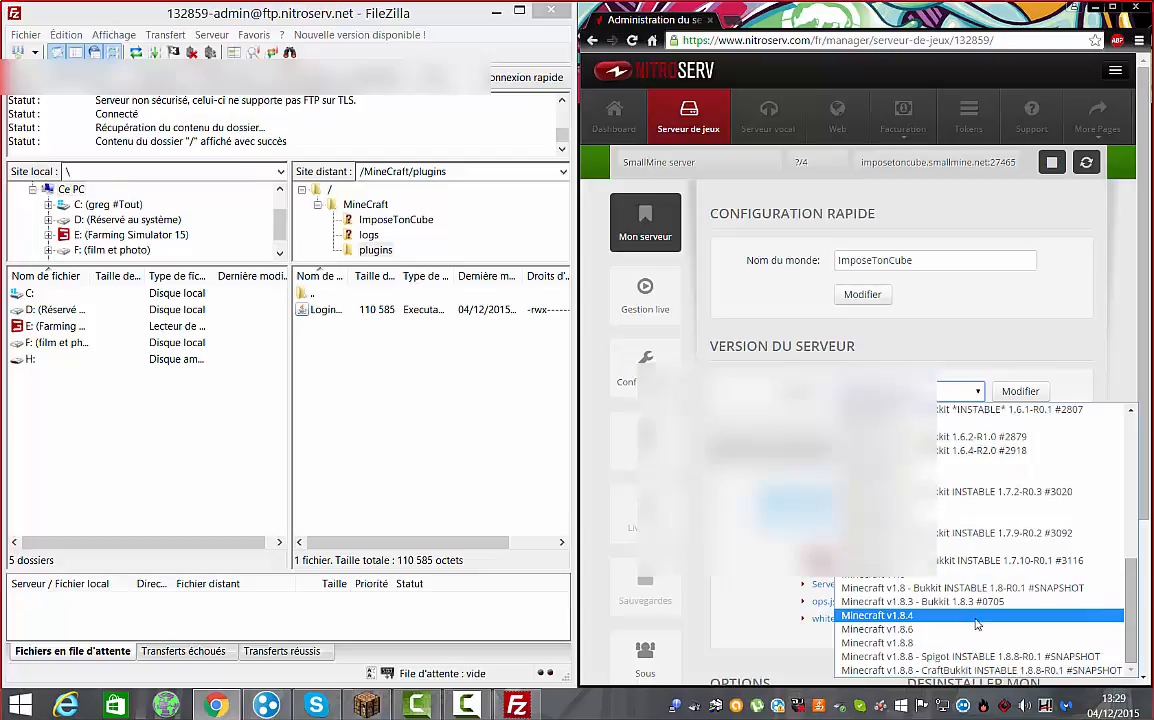
left_click(977, 671)
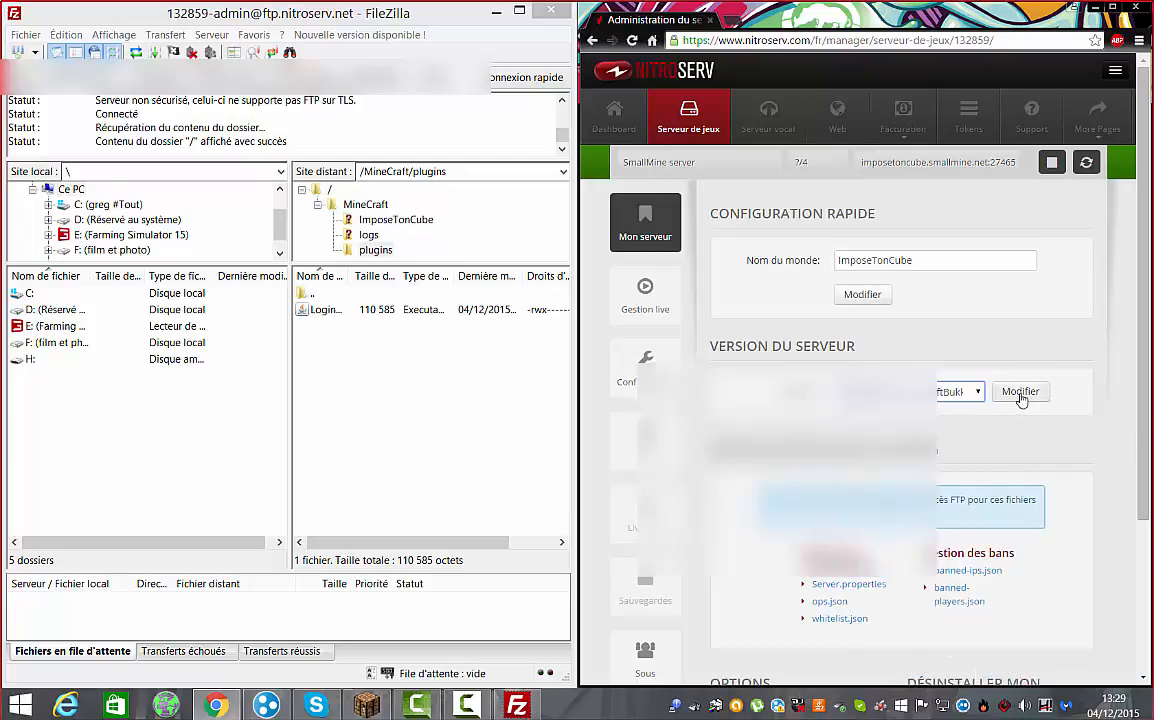
left_click(1087, 163)
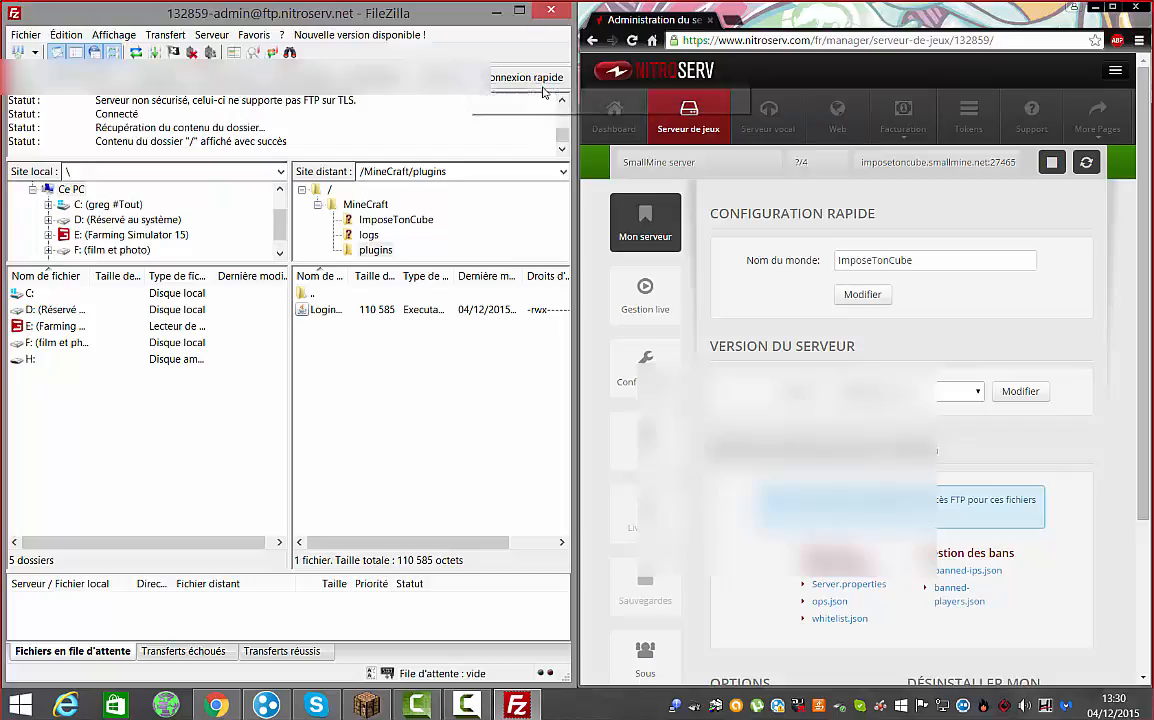
Reconnect FileZilla, reopen /MineCraft/plugins, and select the saved password in the connection bar
left_click(488, 82)
left_click(369, 393)
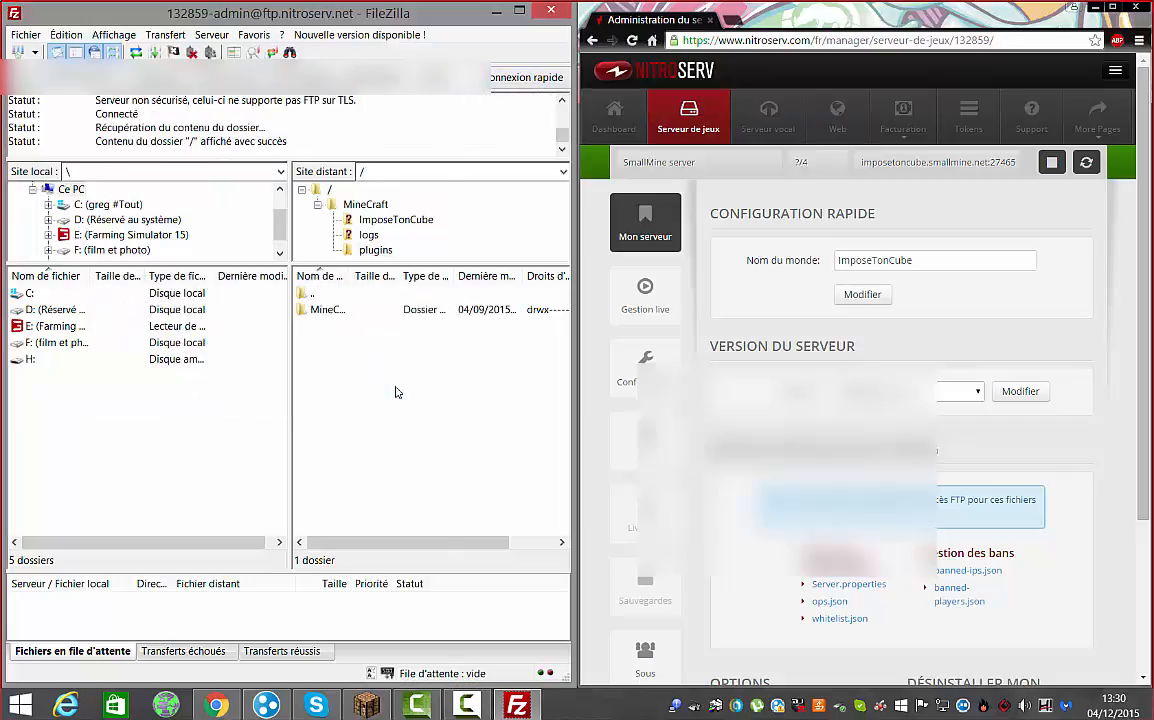
left_click(323, 310)
left_click(321, 311)
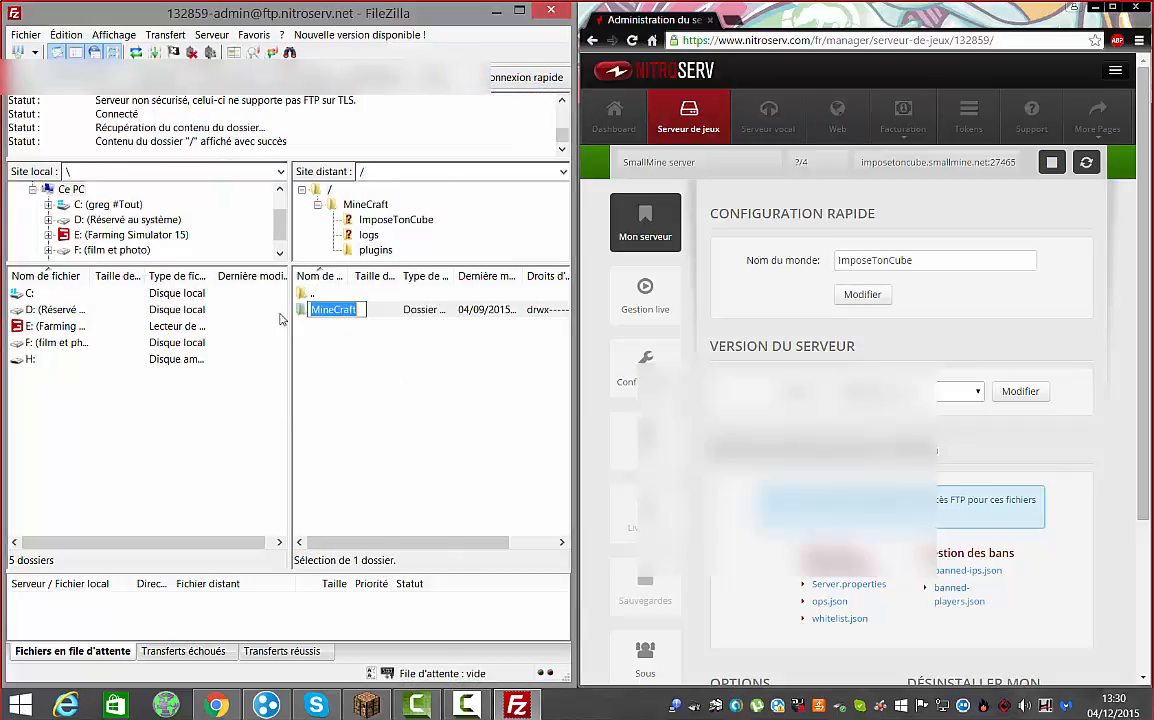
double_click(300, 312)
double_click(336, 343)
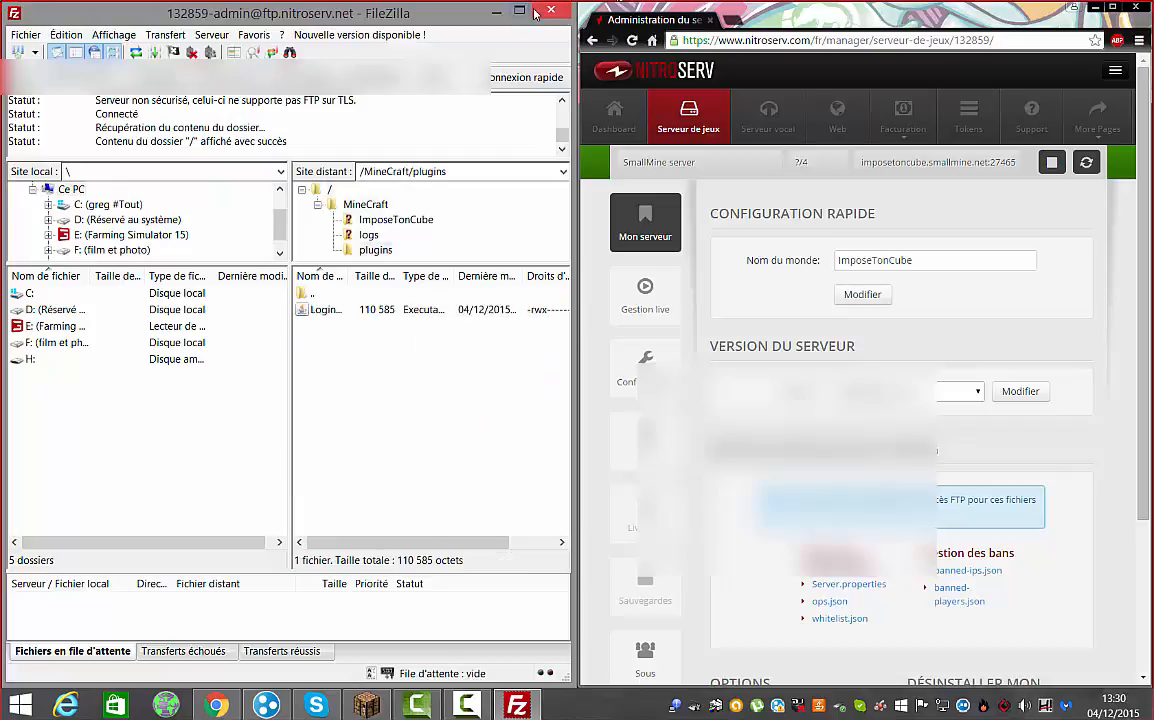
left_click_drag(402, 77, 330, 77)
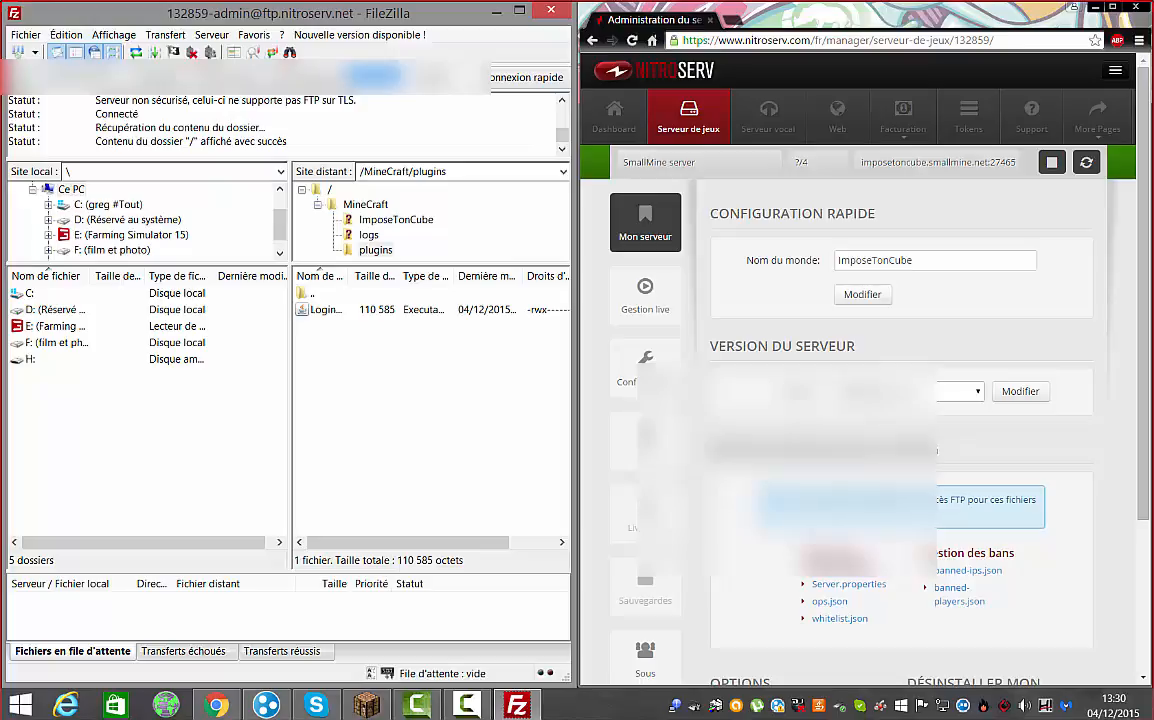
right_click(379, 75)
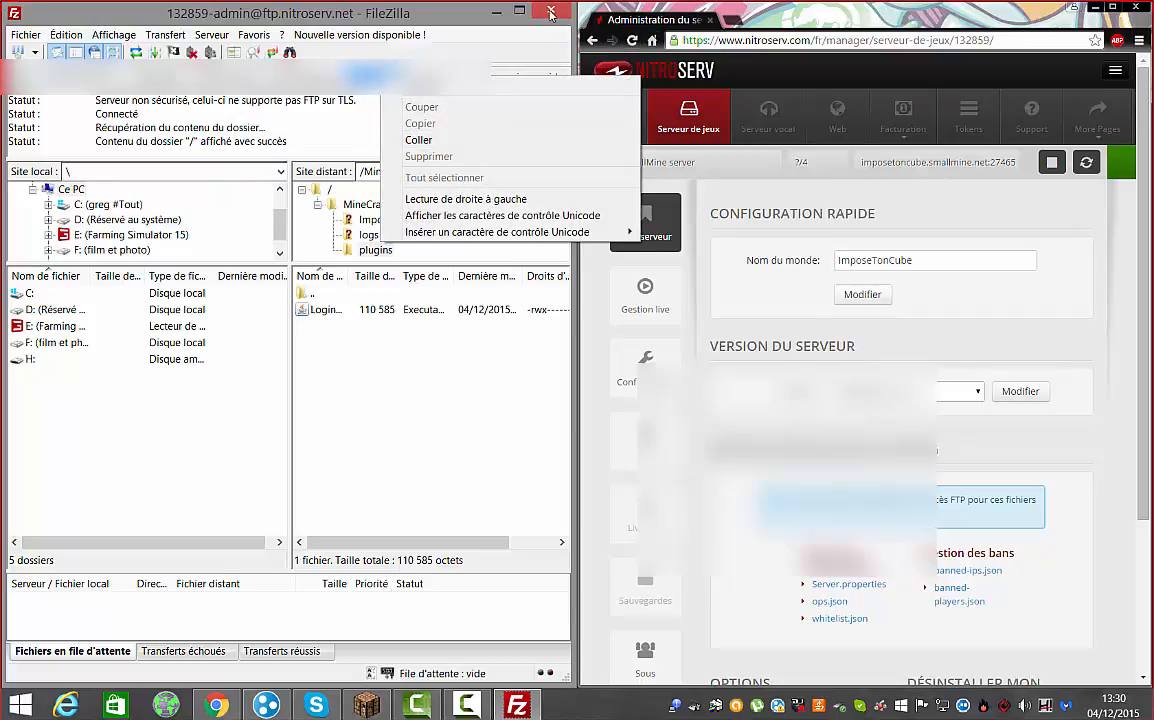
Relaunch FileZilla with the new-version notice dismissed, and open the panel's FTP user page
left_click(497, 10)
double_click(178, 549)
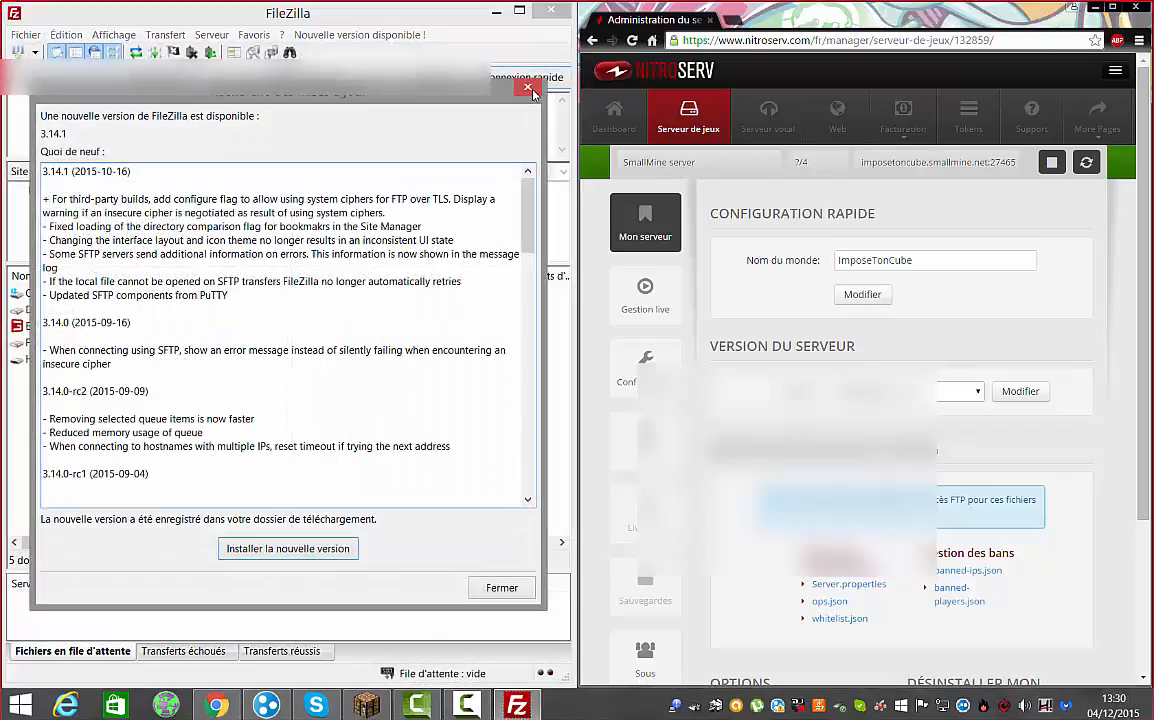
left_click(528, 88)
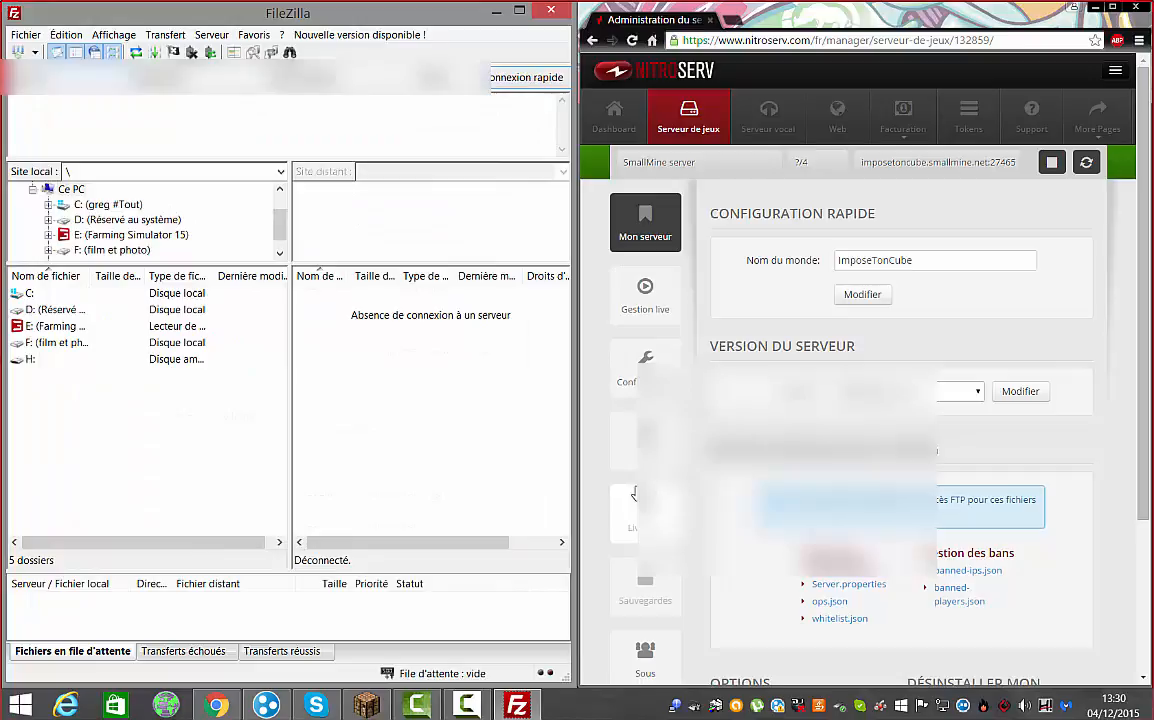
left_click(650, 441)
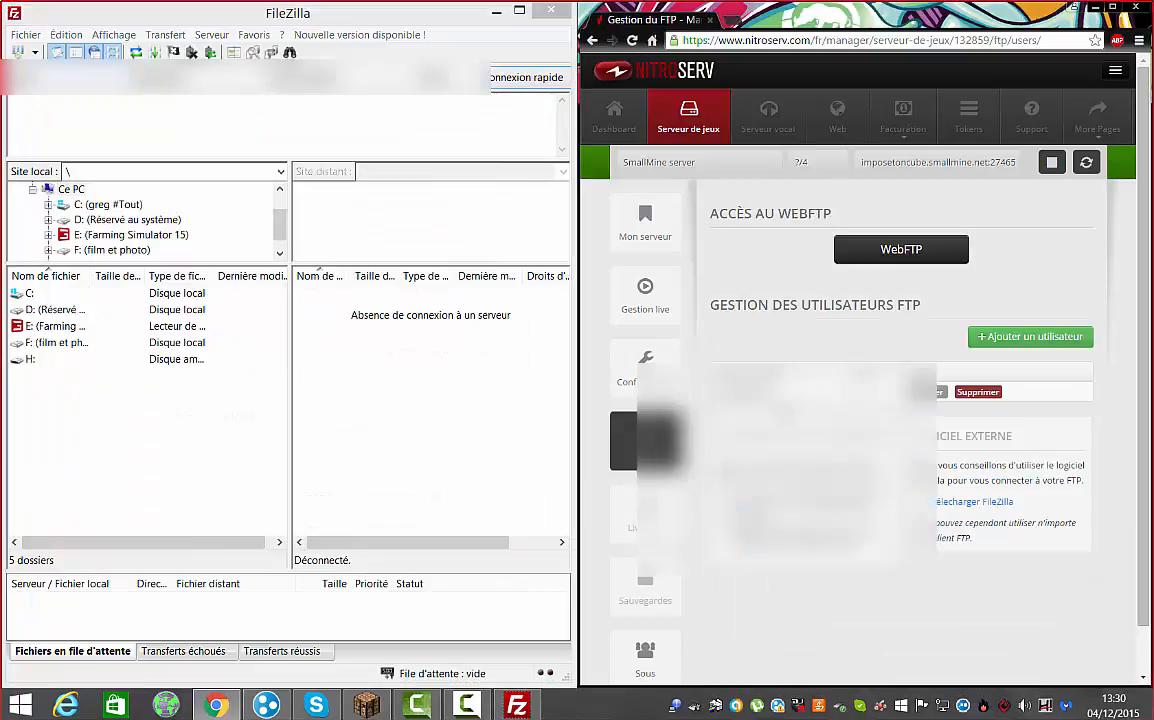
Copy the FTP username and another connection detail from the panel into FileZilla's quick-connect fields
left_click_drag(776, 391, 715, 391)
right_click(942, 390)
left_click(965, 404)
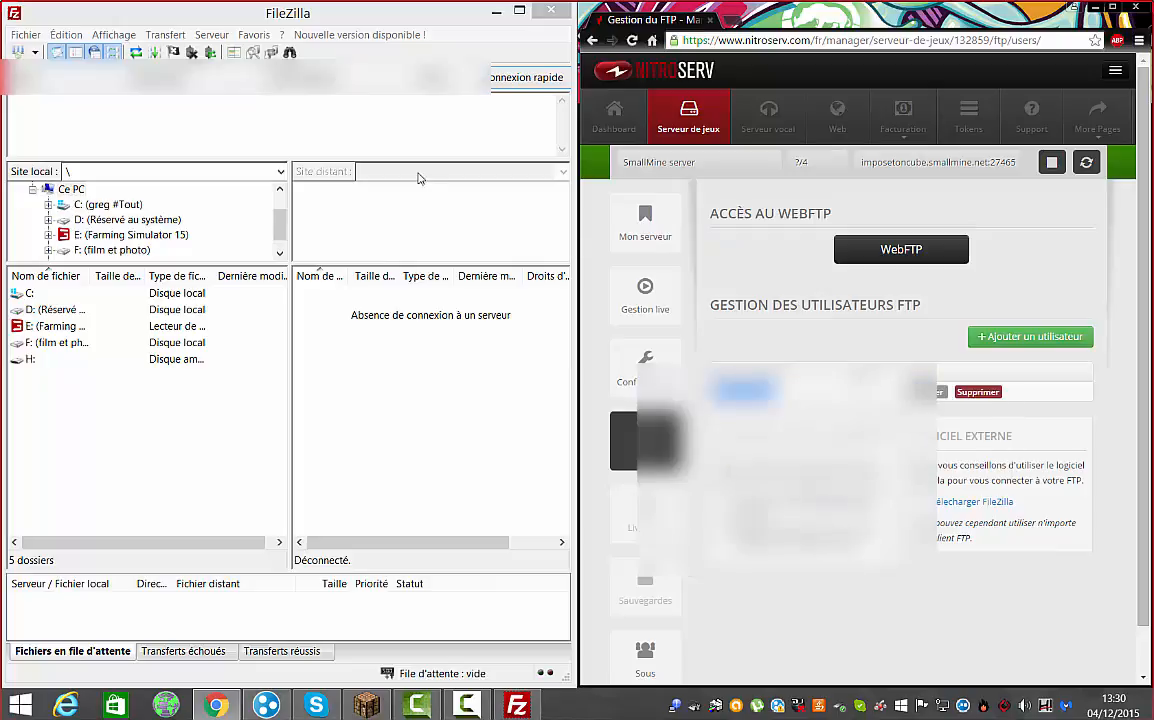
right_click(198, 85)
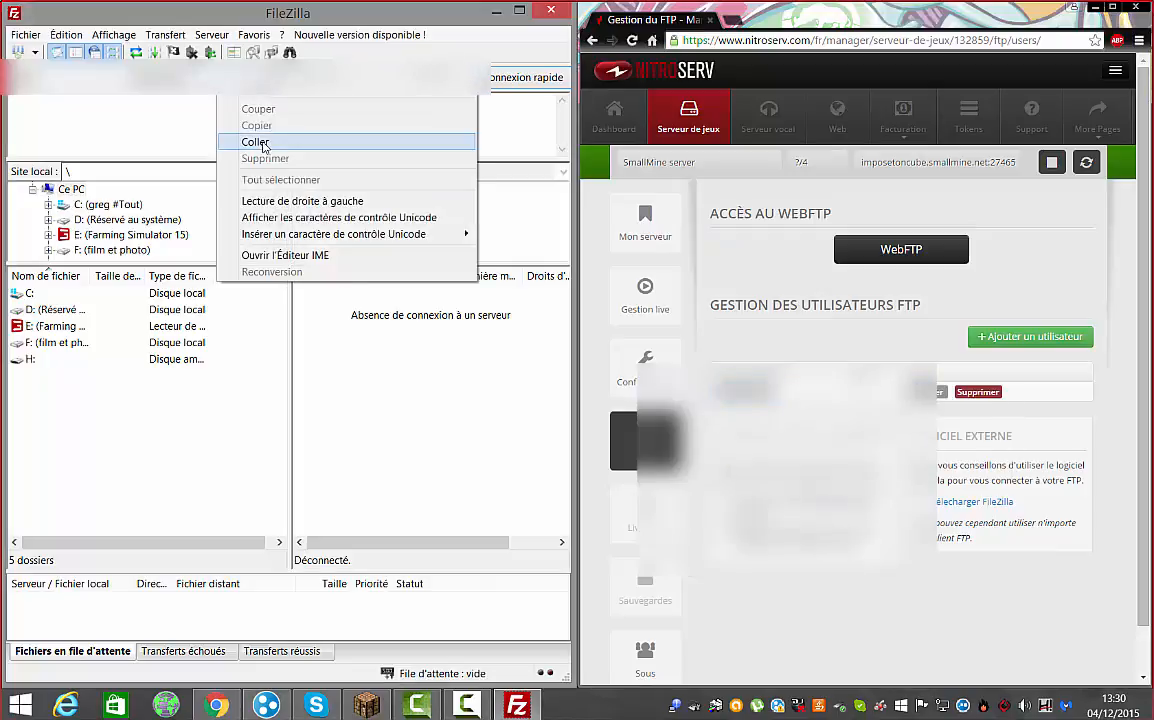
left_click(236, 129)
left_click_drag(805, 501, 878, 501)
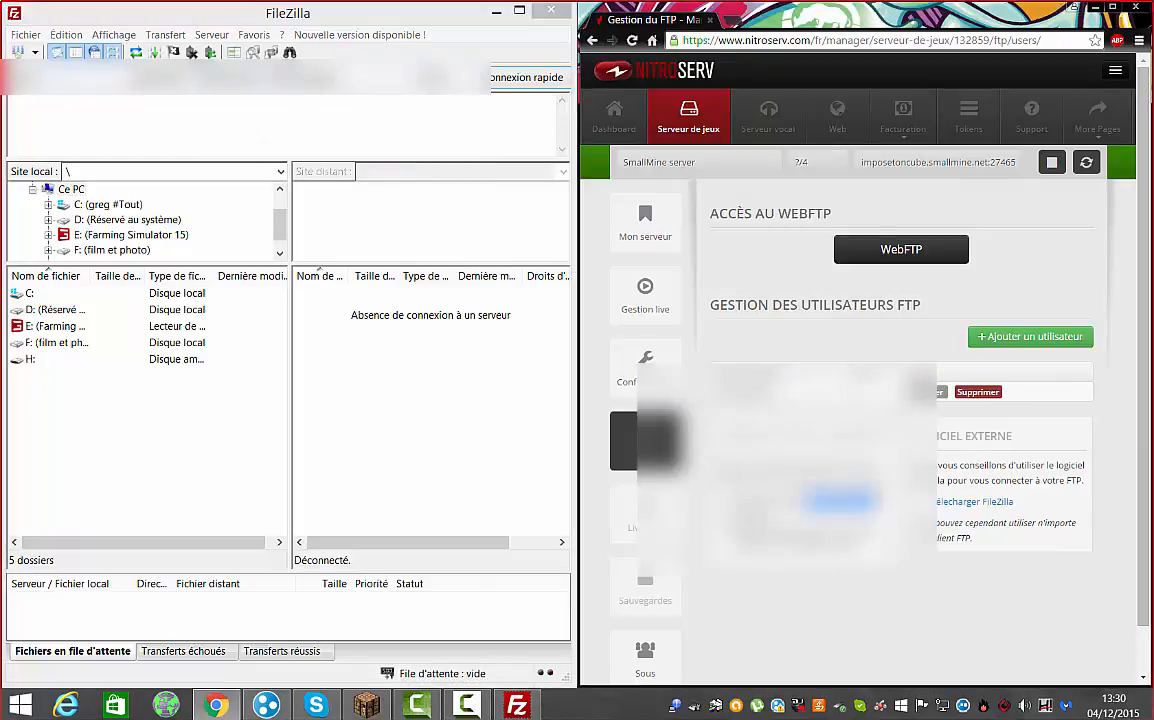
right_click(846, 503)
left_click(905, 518)
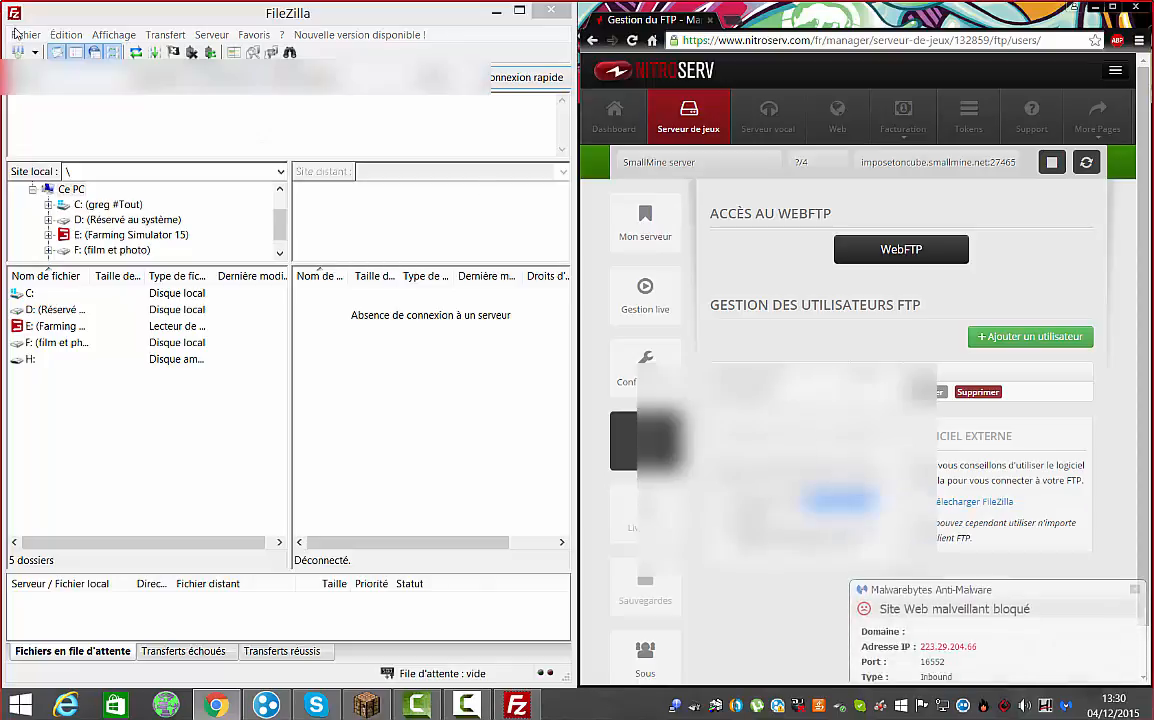
right_click(57, 84)
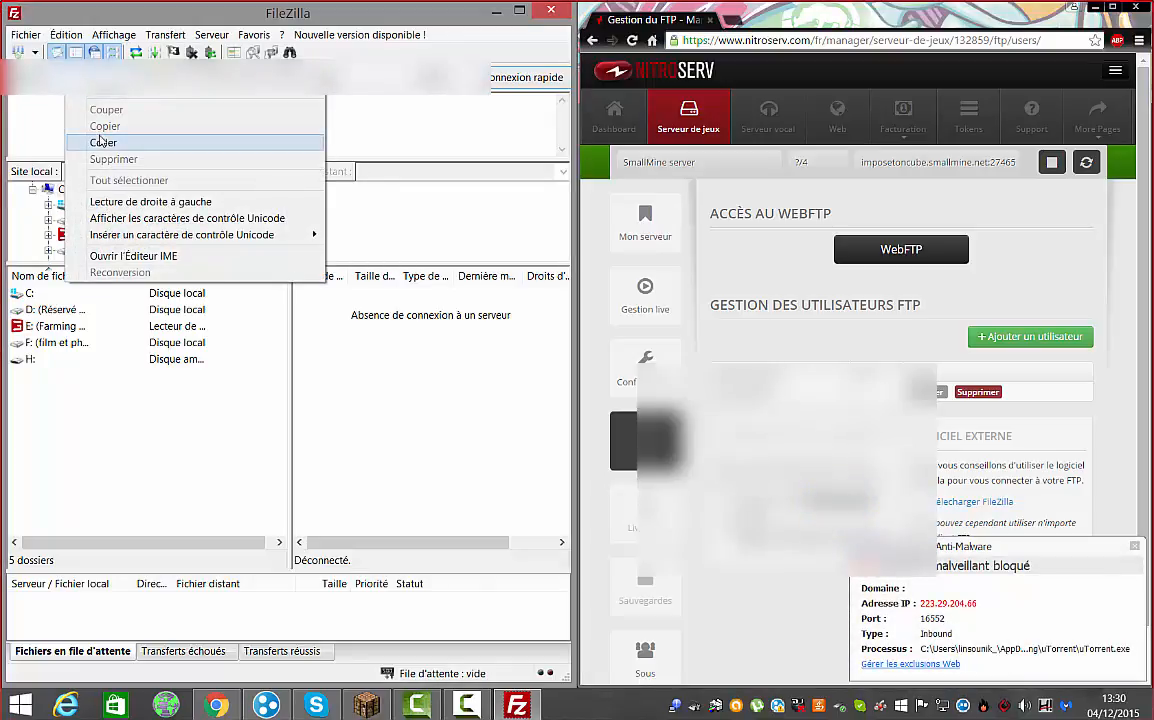
left_click(98, 136)
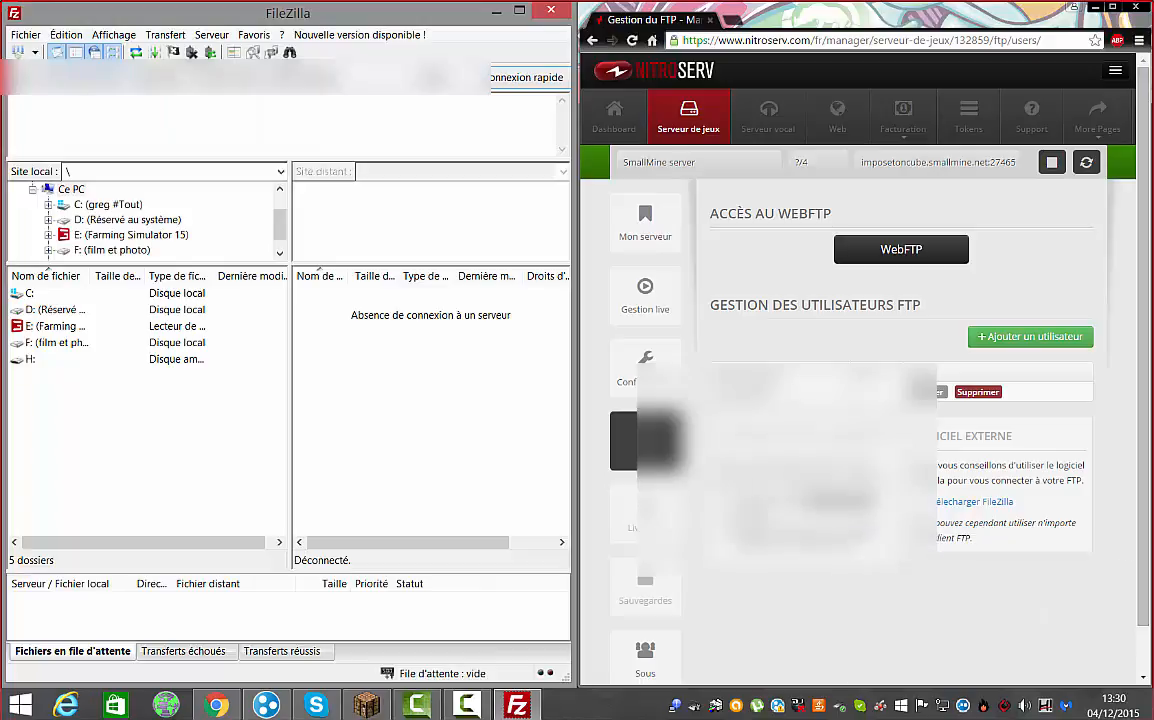
right_click(362, 90)
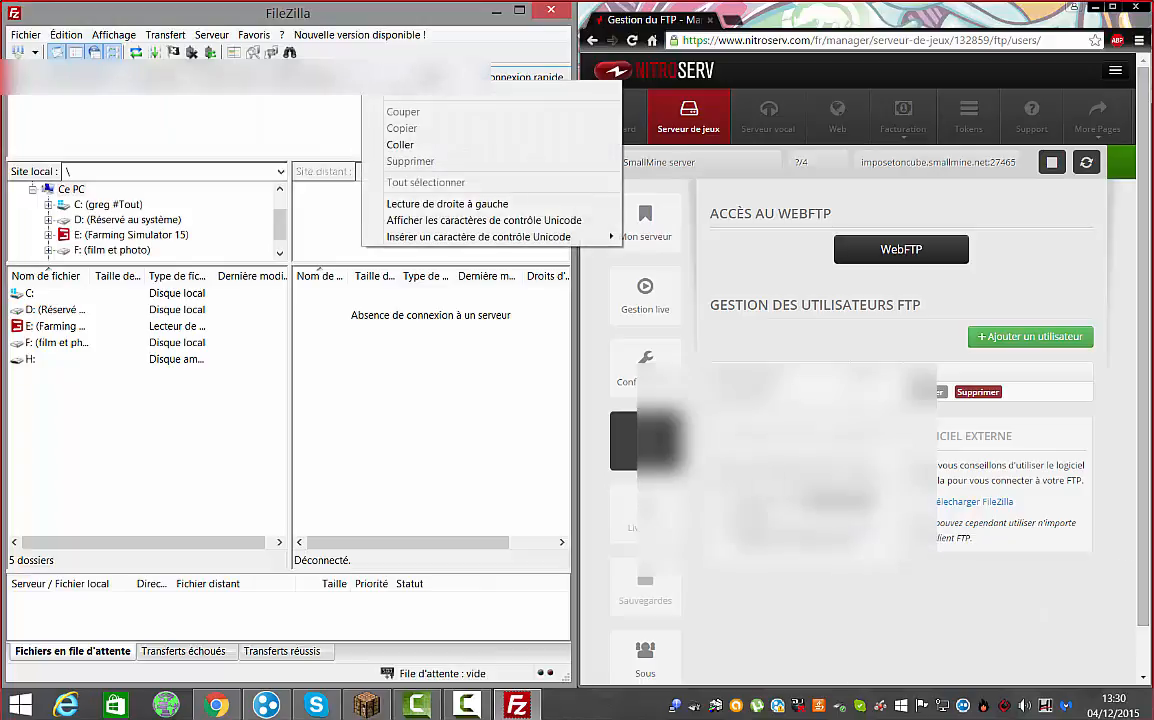
left_click(467, 77)
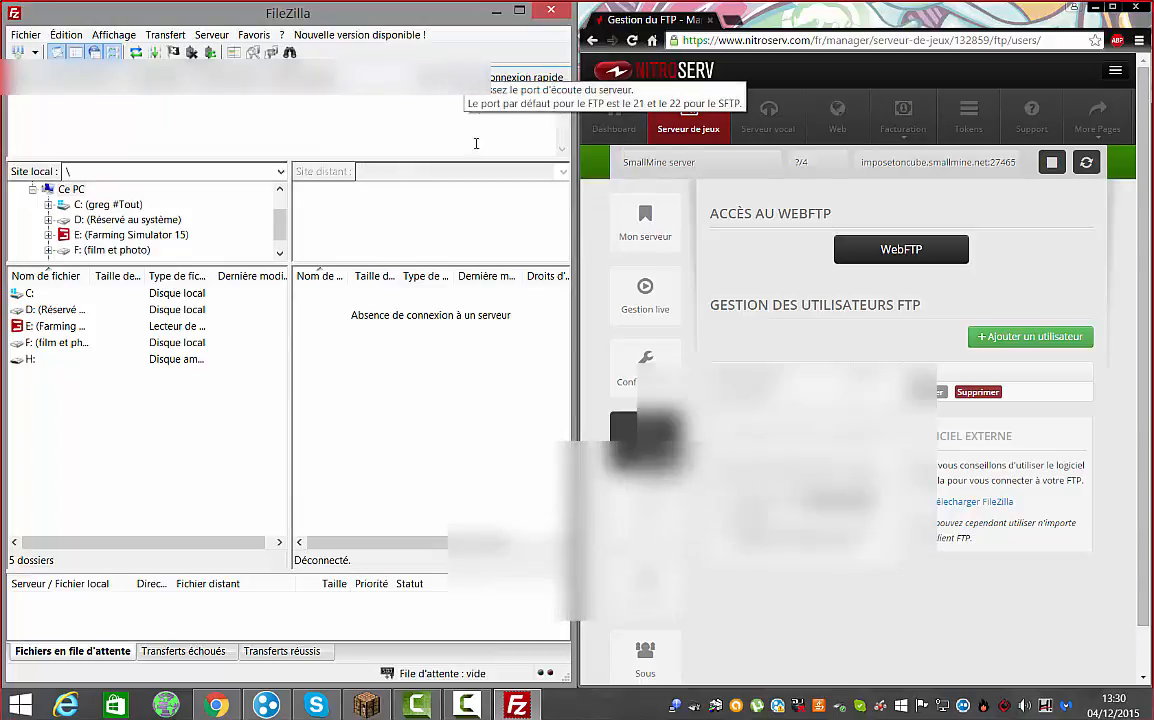
Move Skype aside, paste the FTP host details, and connect to the game server
left_click(316, 705)
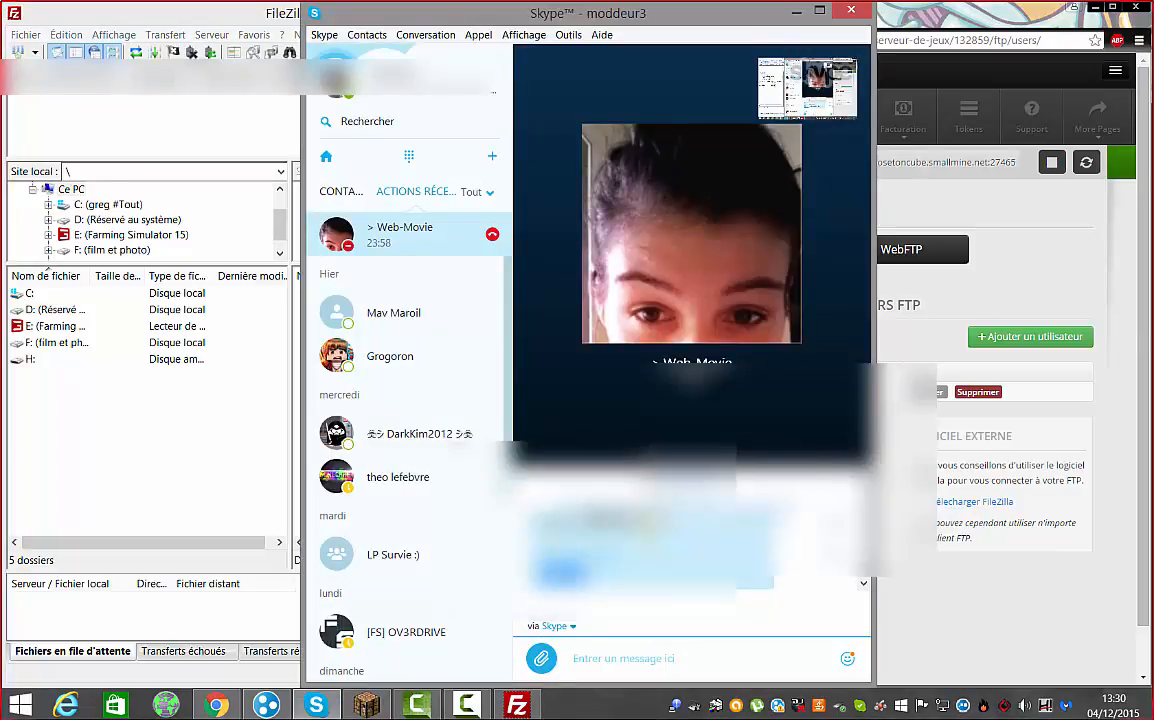
left_click(797, 13)
right_click(342, 72)
left_click(410, 128)
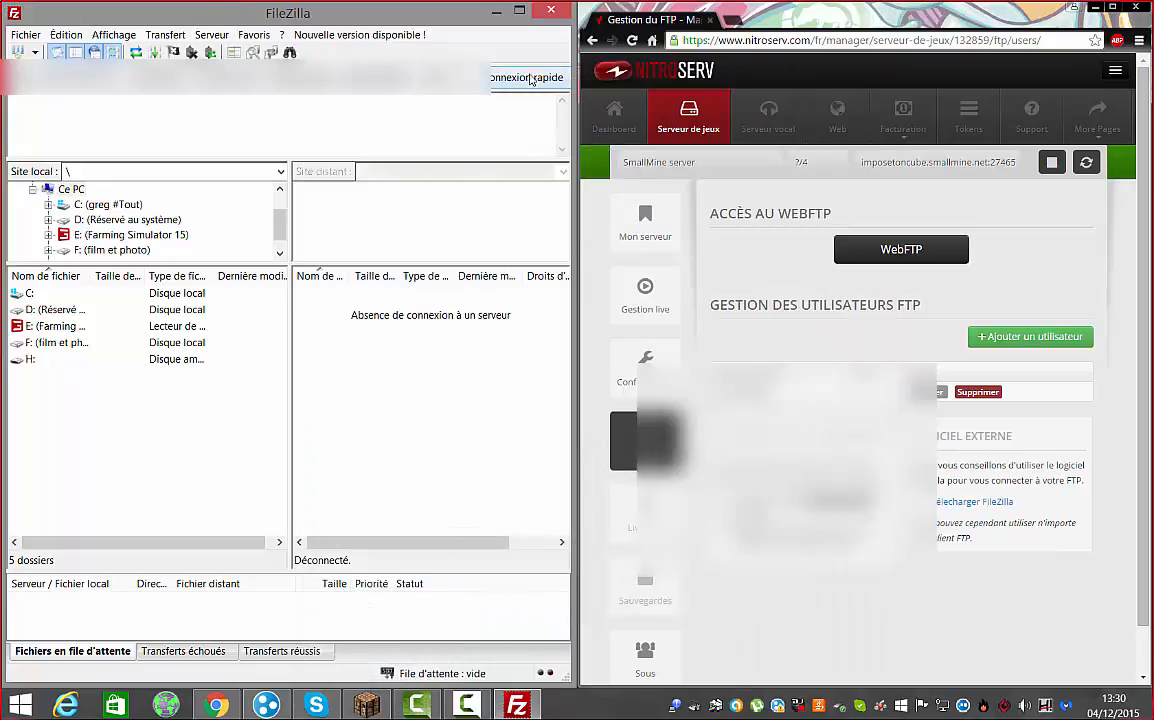
left_click(531, 79)
Open /MineCraft/plugins to check the plugin file, then go back up to MineCraft
double_click(334, 305)
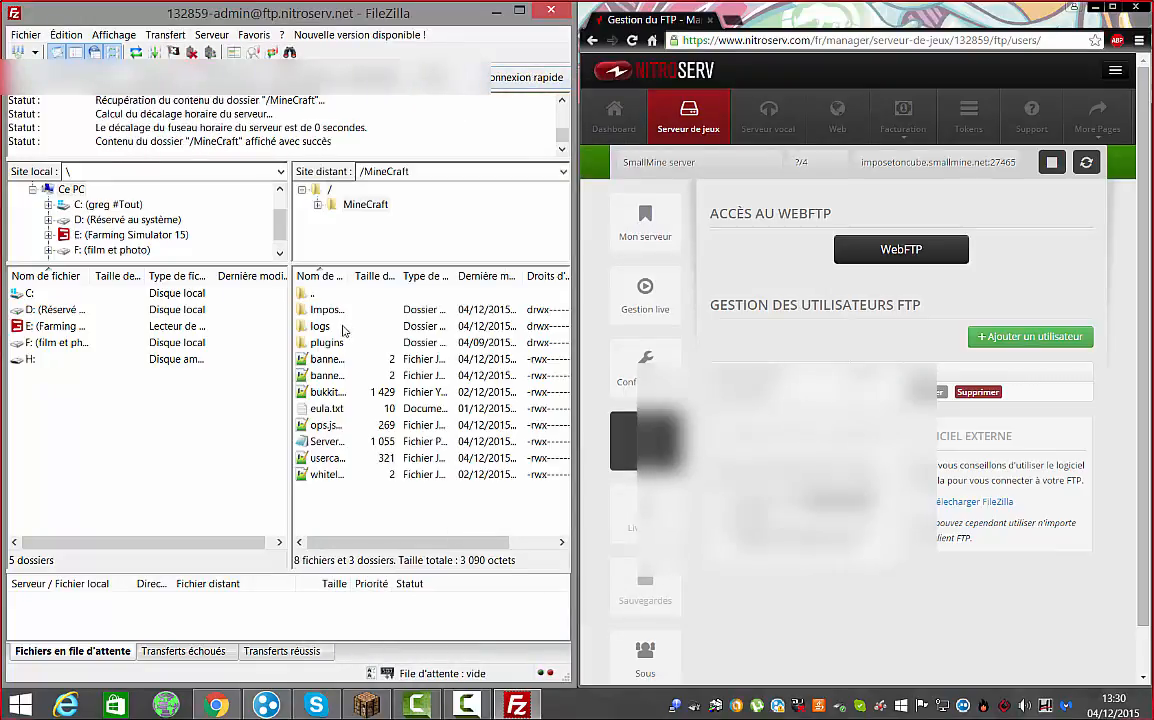
double_click(312, 342)
left_click(310, 293)
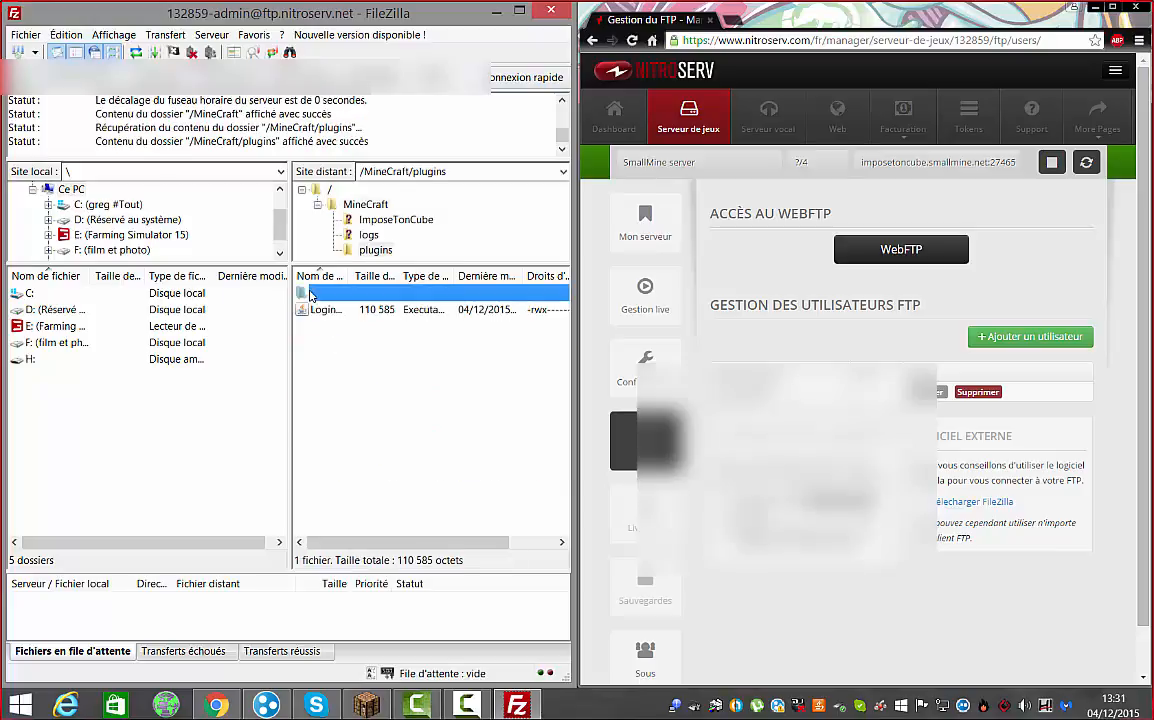
double_click(310, 293)
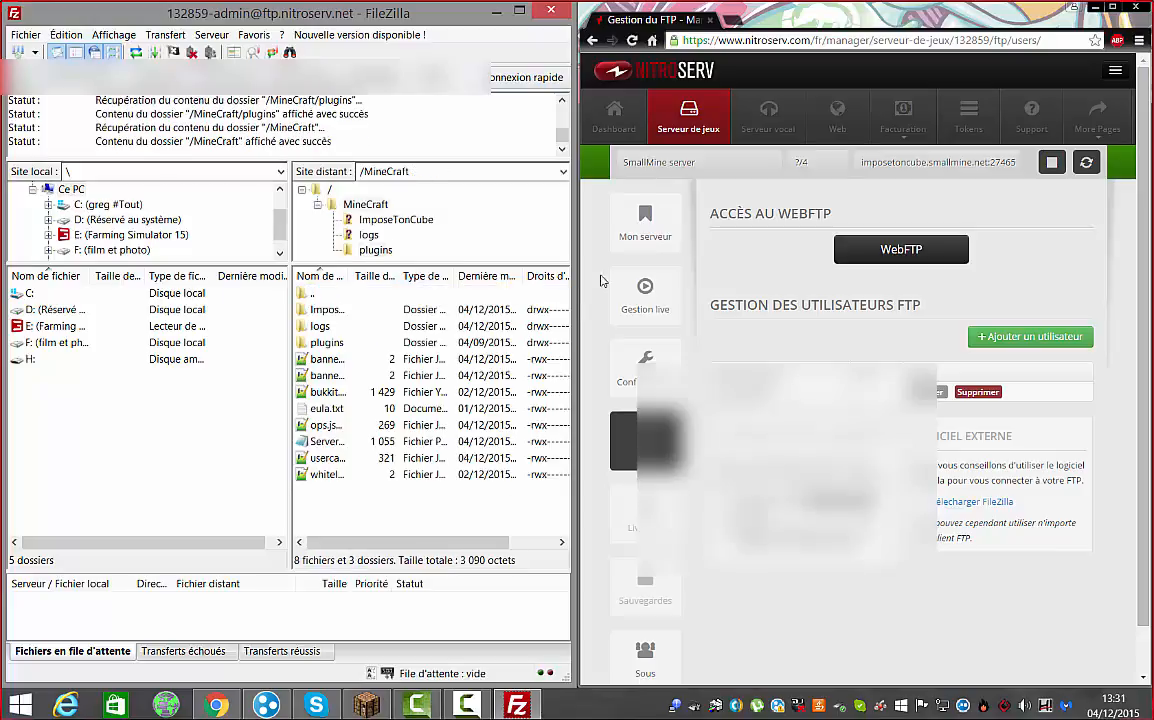
Stop SmallMine, apply version Minecraft v1.8.8 CraftBukkit with Modifier, and start the server again
left_click(1048, 164)
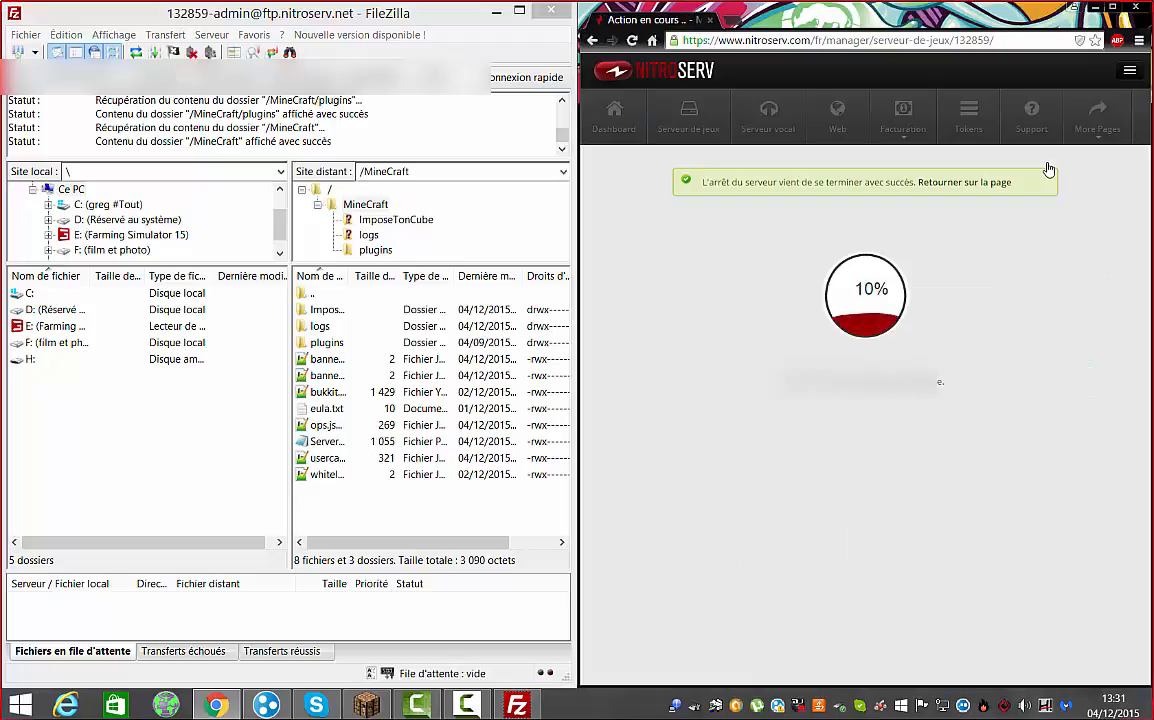
left_click(956, 186)
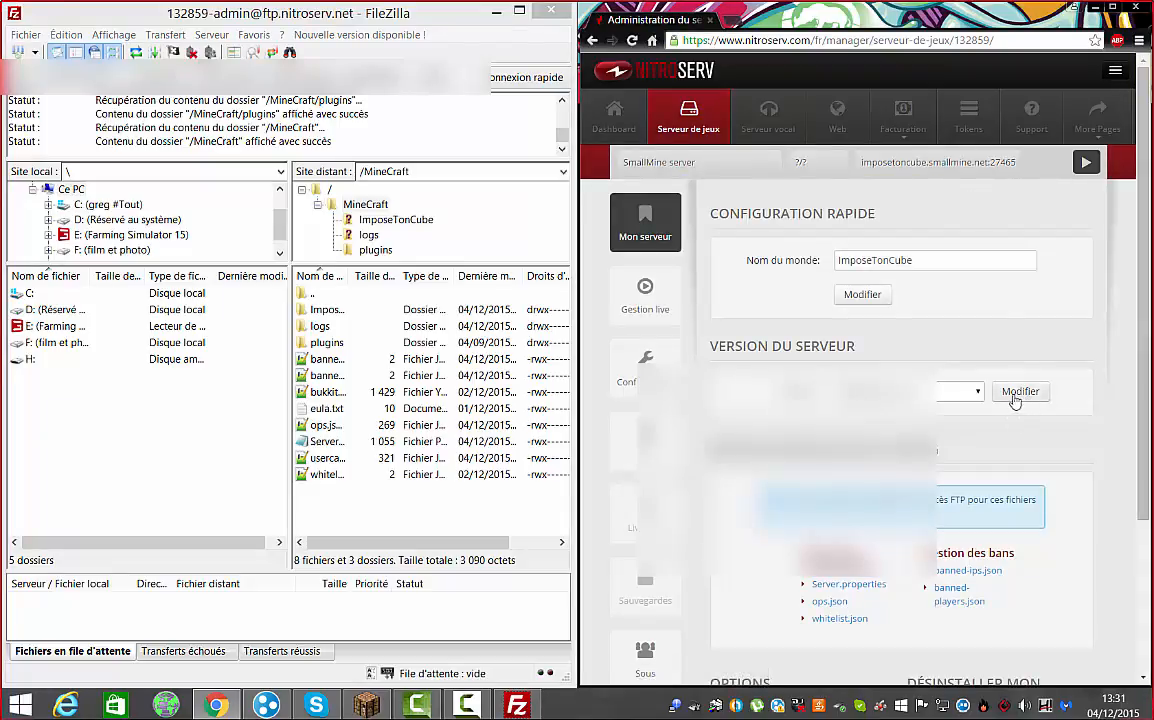
left_click(982, 398)
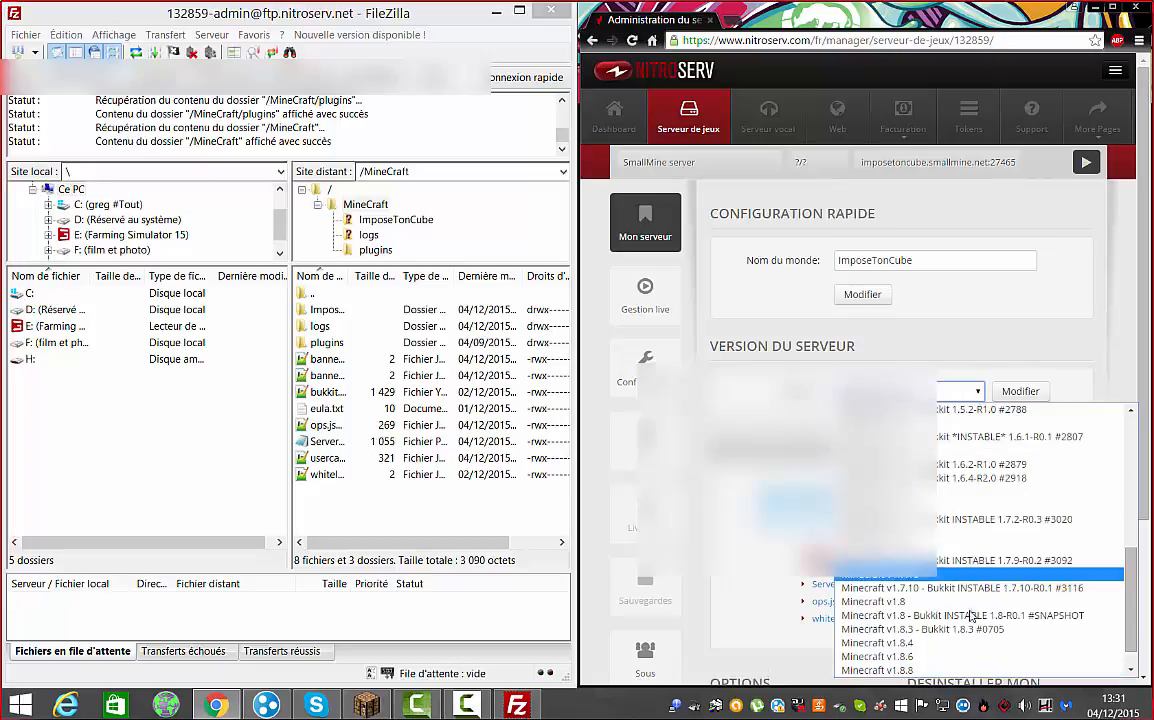
left_click(965, 671)
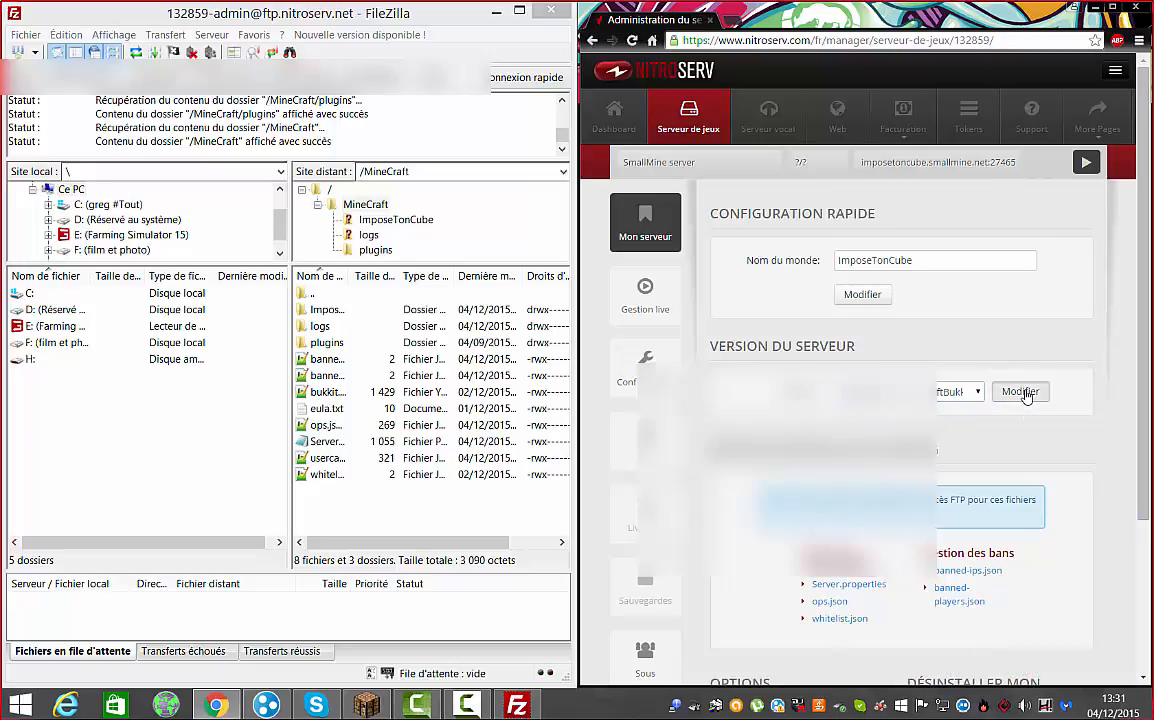
left_click(1024, 392)
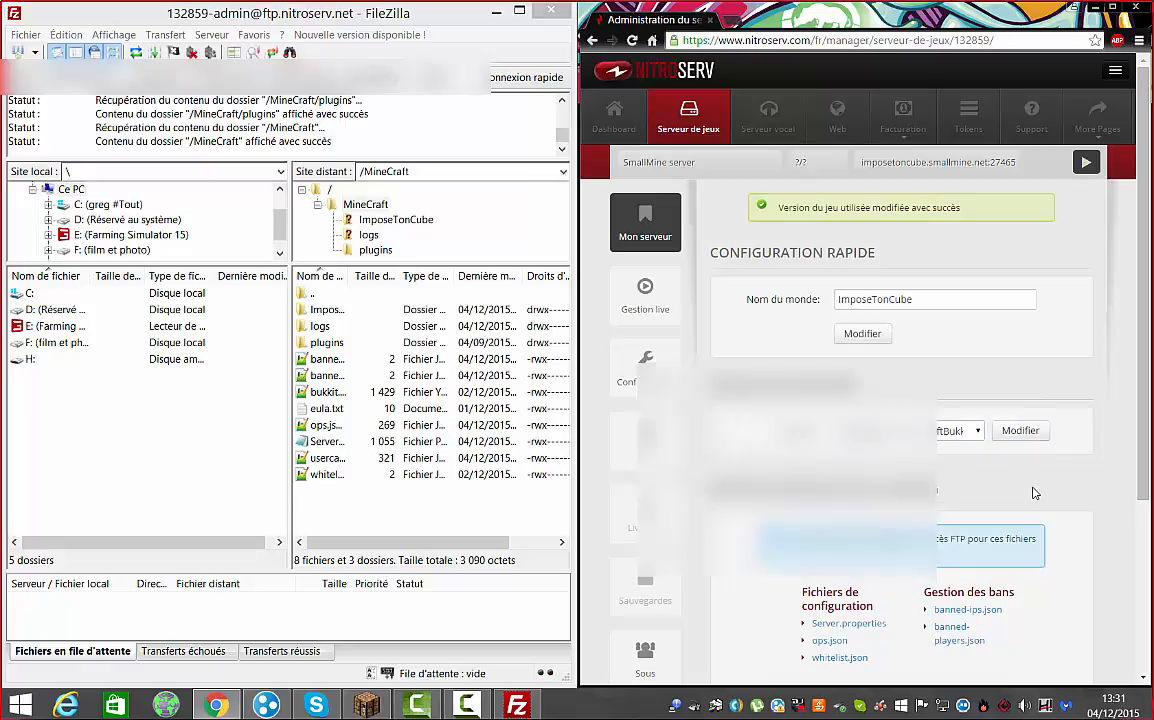
left_click(1087, 162)
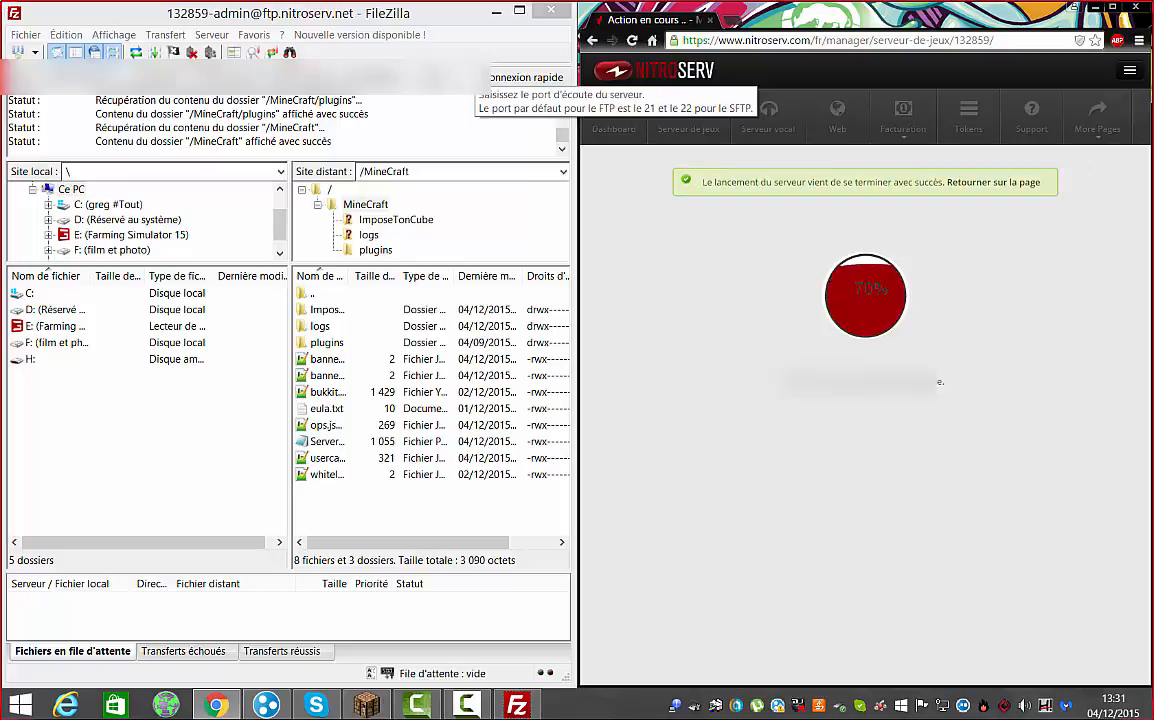
left_click(988, 183)
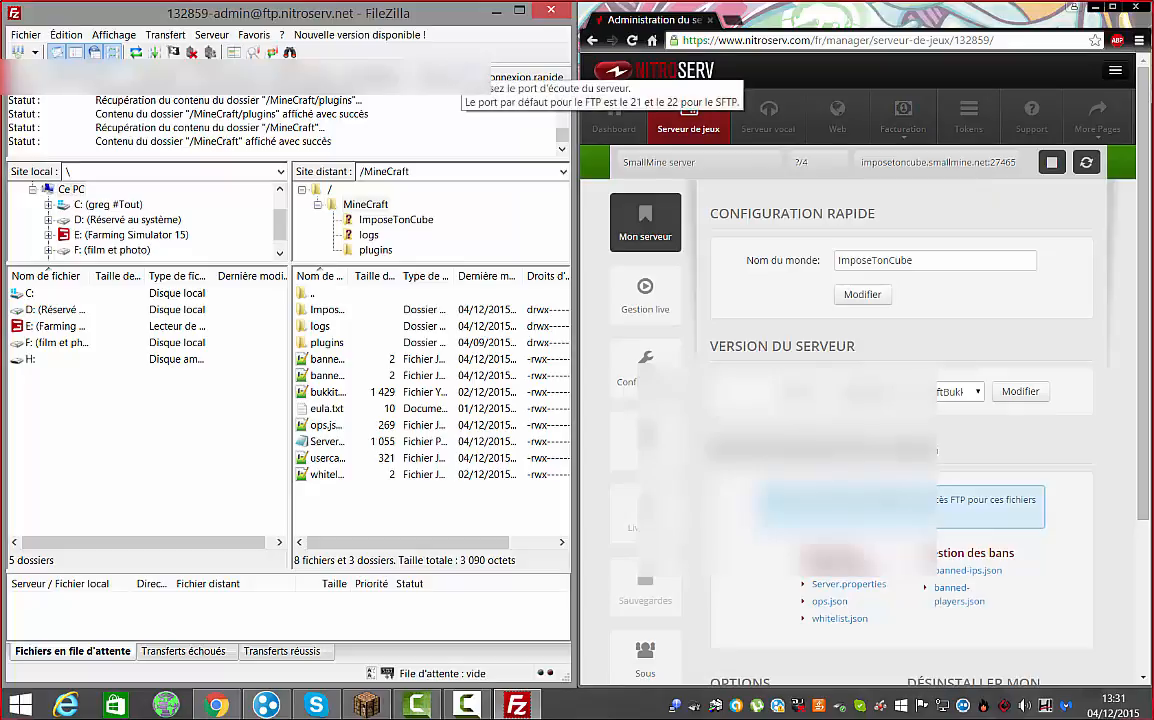
Reconnect, confirm the plugin in /MineCraft/plugins, restart the Minecraft server, and close FileZilla
left_click(497, 72)
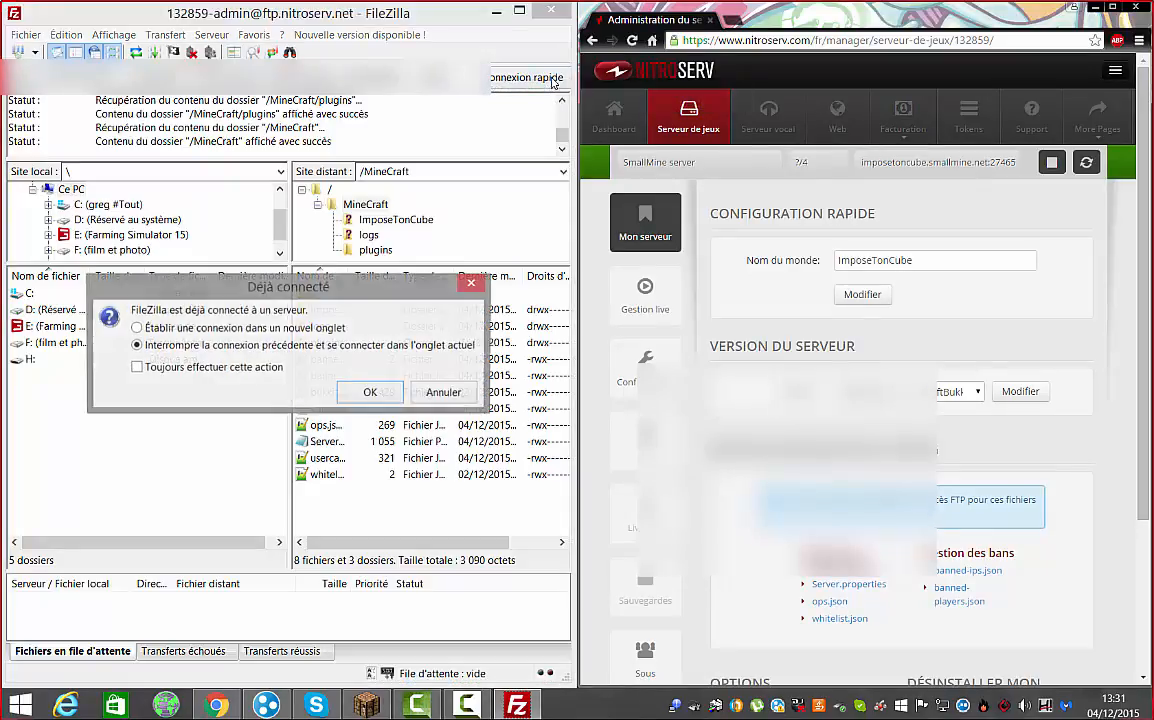
left_click(370, 393)
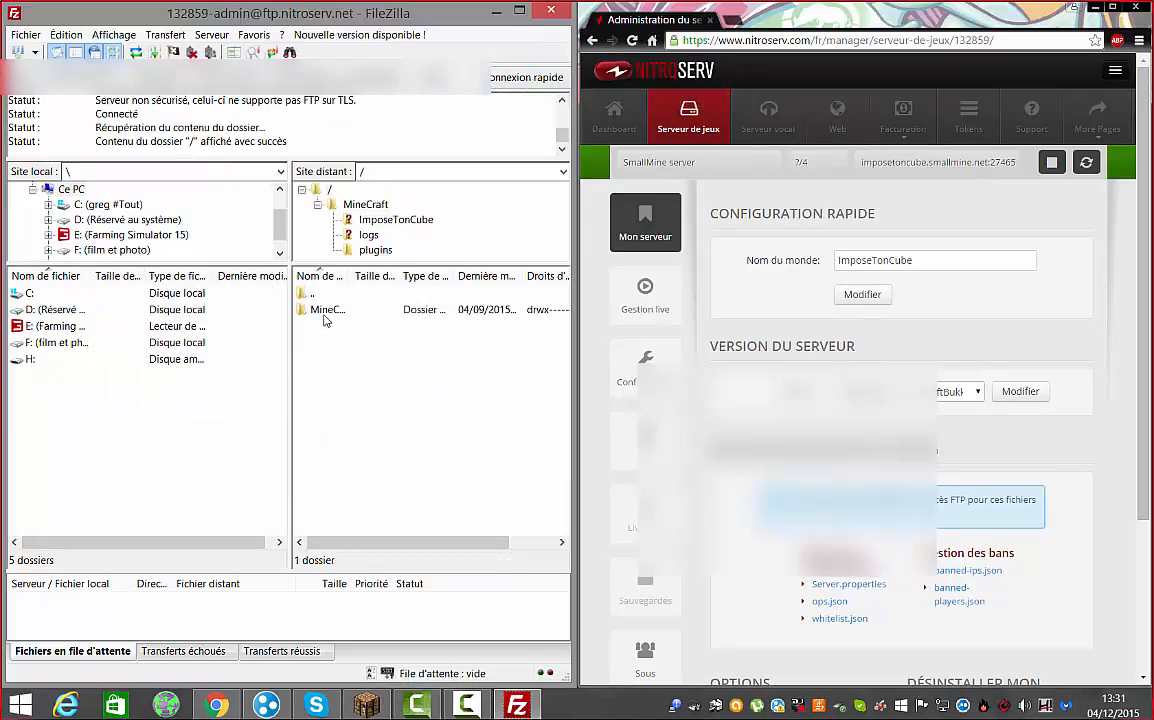
double_click(336, 345)
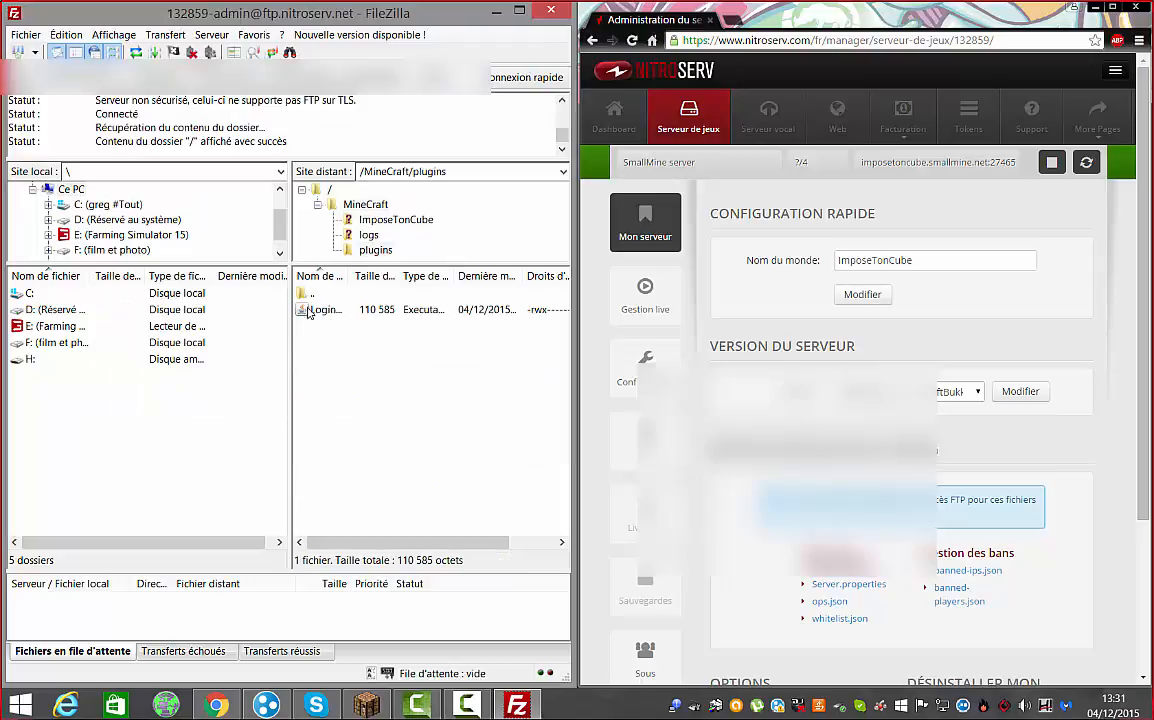
double_click(314, 297)
double_click(314, 297)
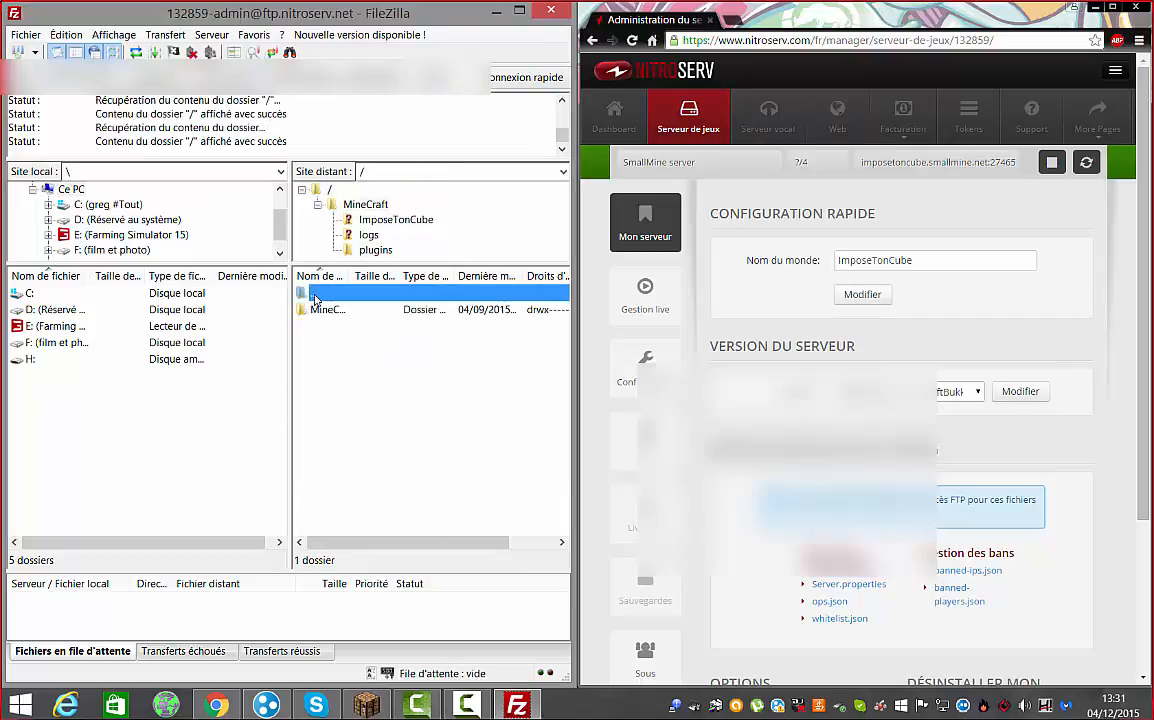
double_click(326, 310)
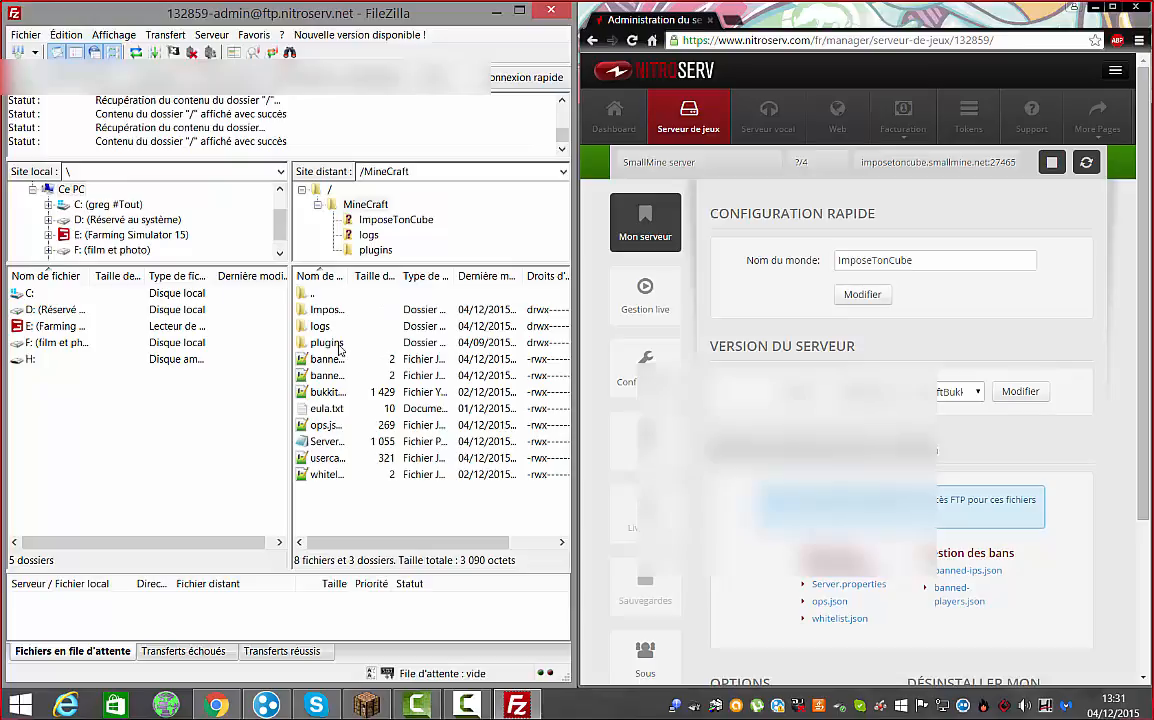
double_click(328, 343)
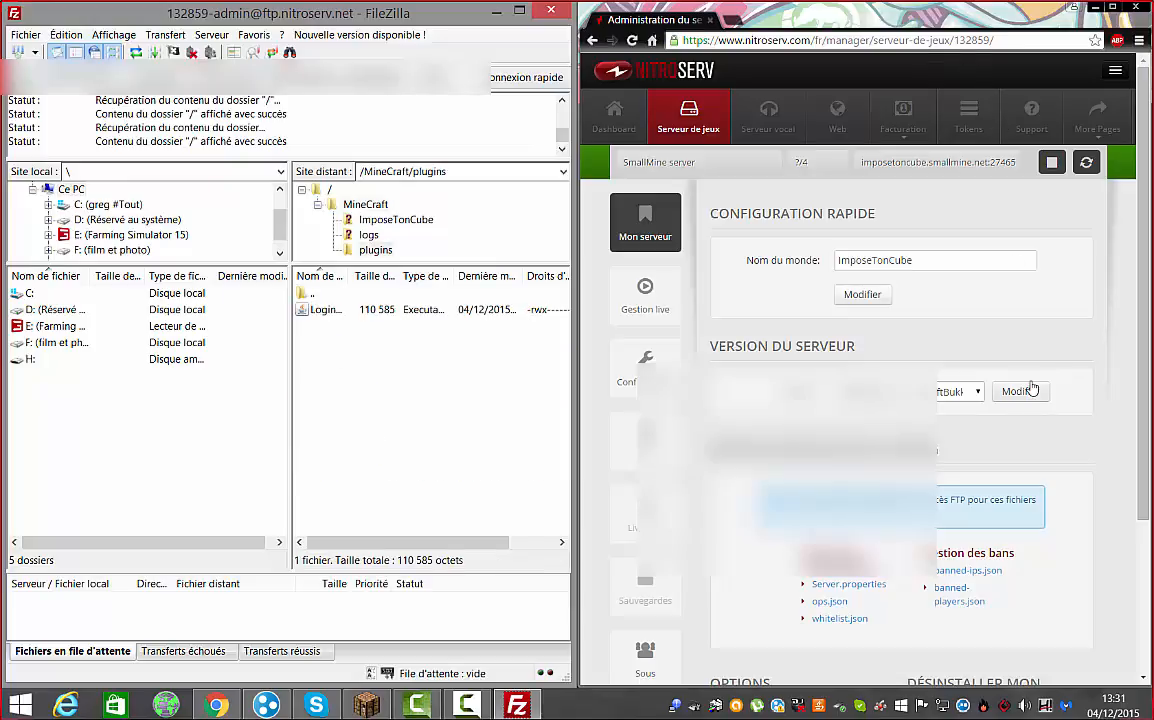
left_click(1086, 164)
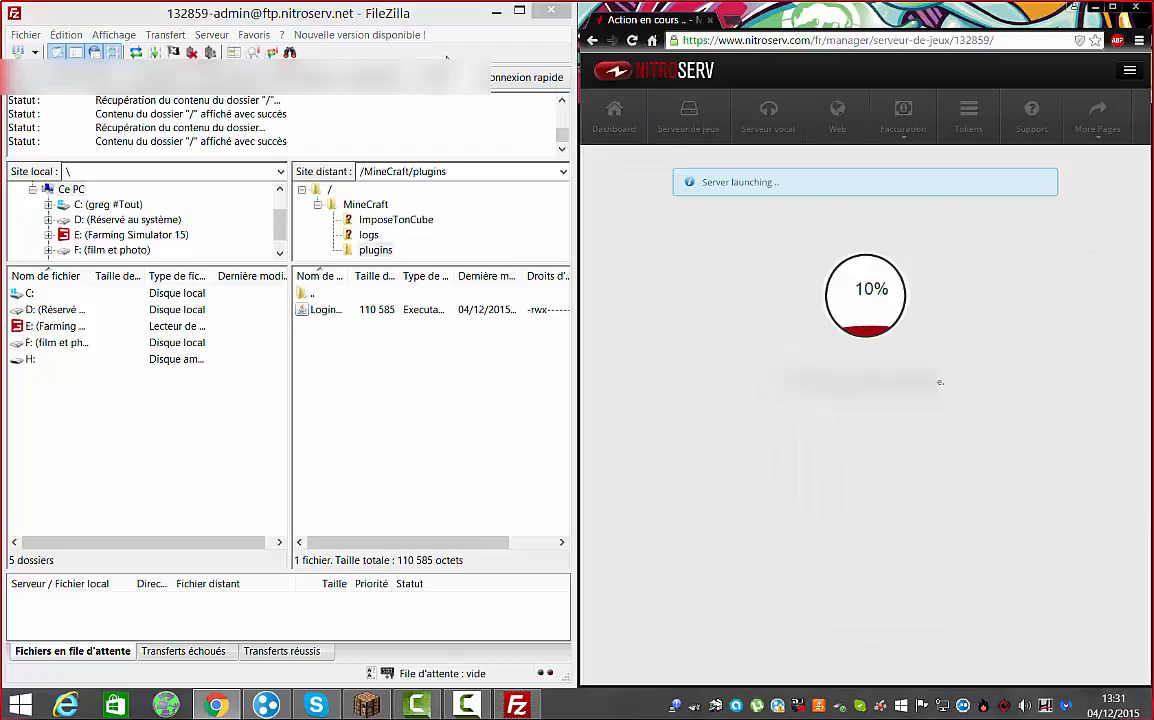
left_click(551, 11)
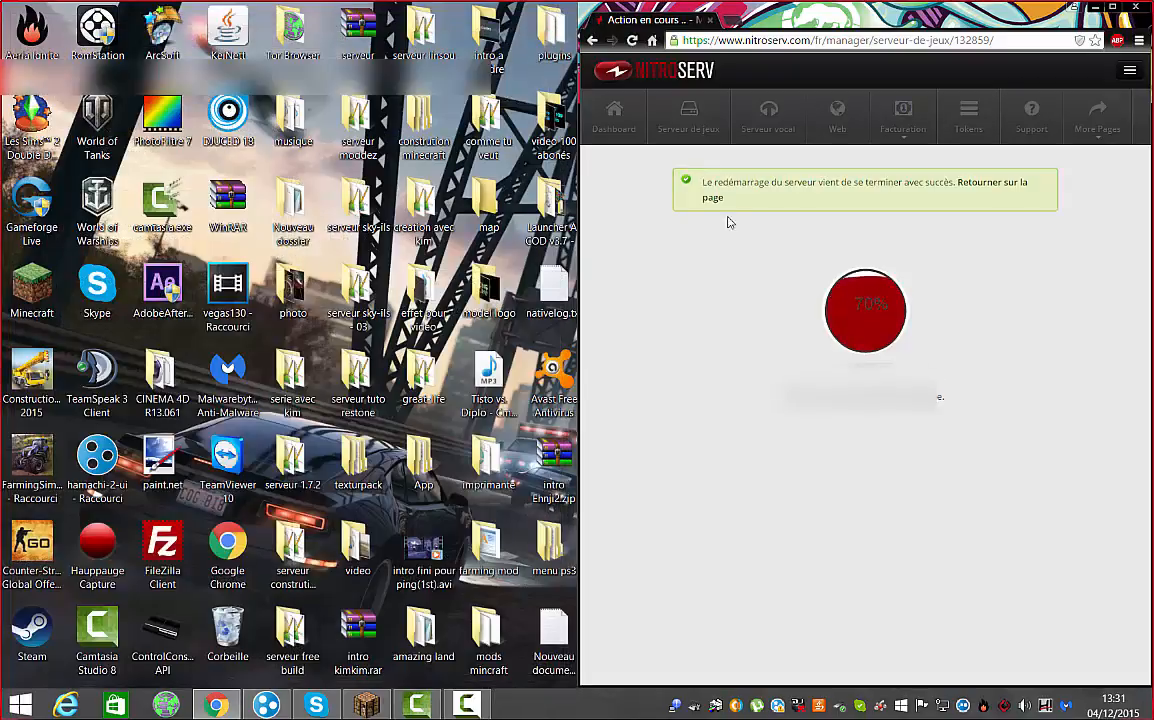
Back on the admin page, relaunch FileZilla without the update notice and open the panel's FTP users page
left_click(997, 189)
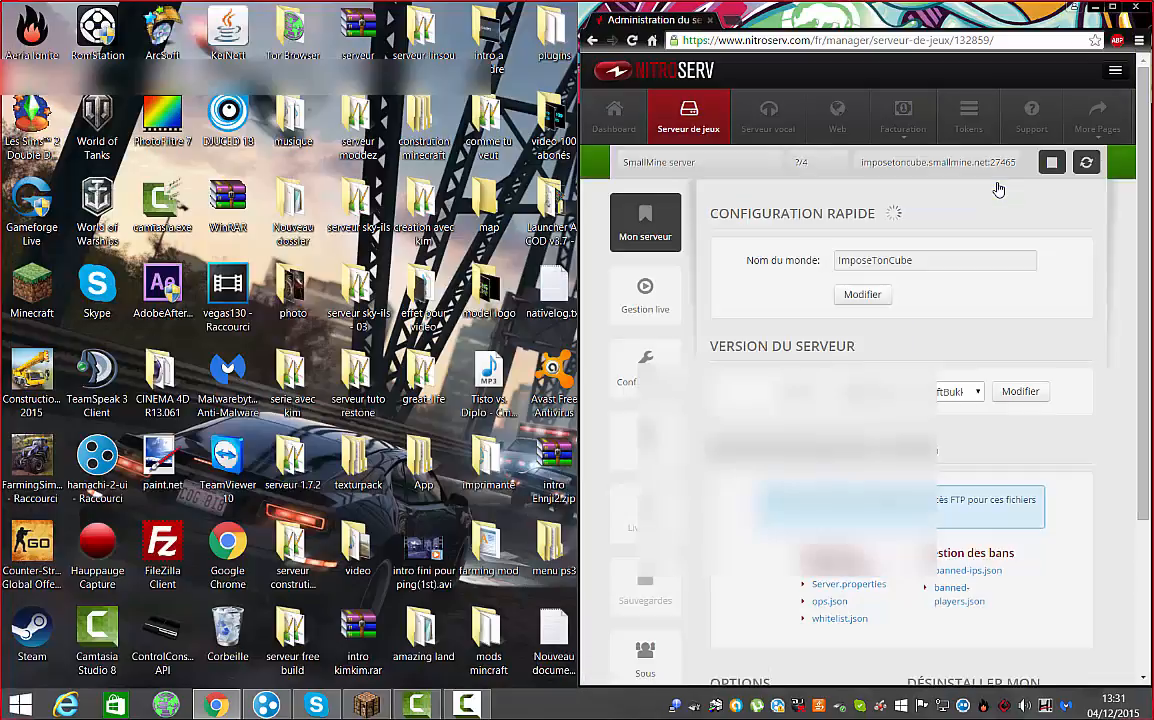
scroll(1036, 233, "down", 2)
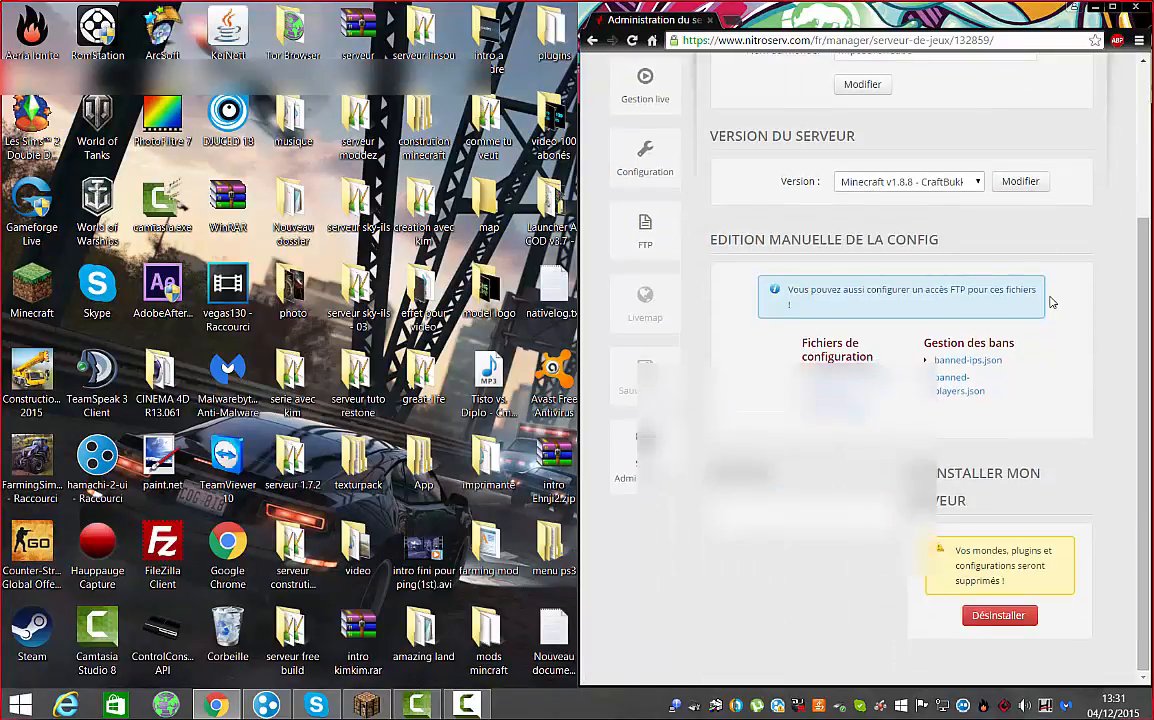
scroll(1050, 302, "up", 2)
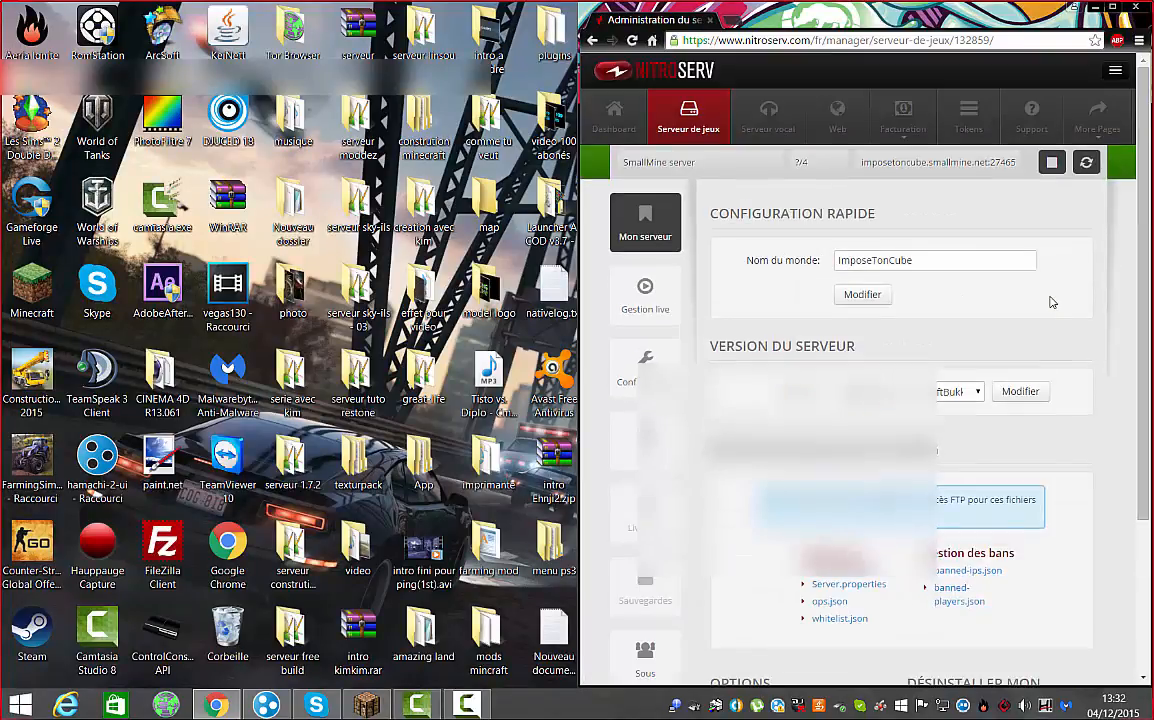
double_click(155, 567)
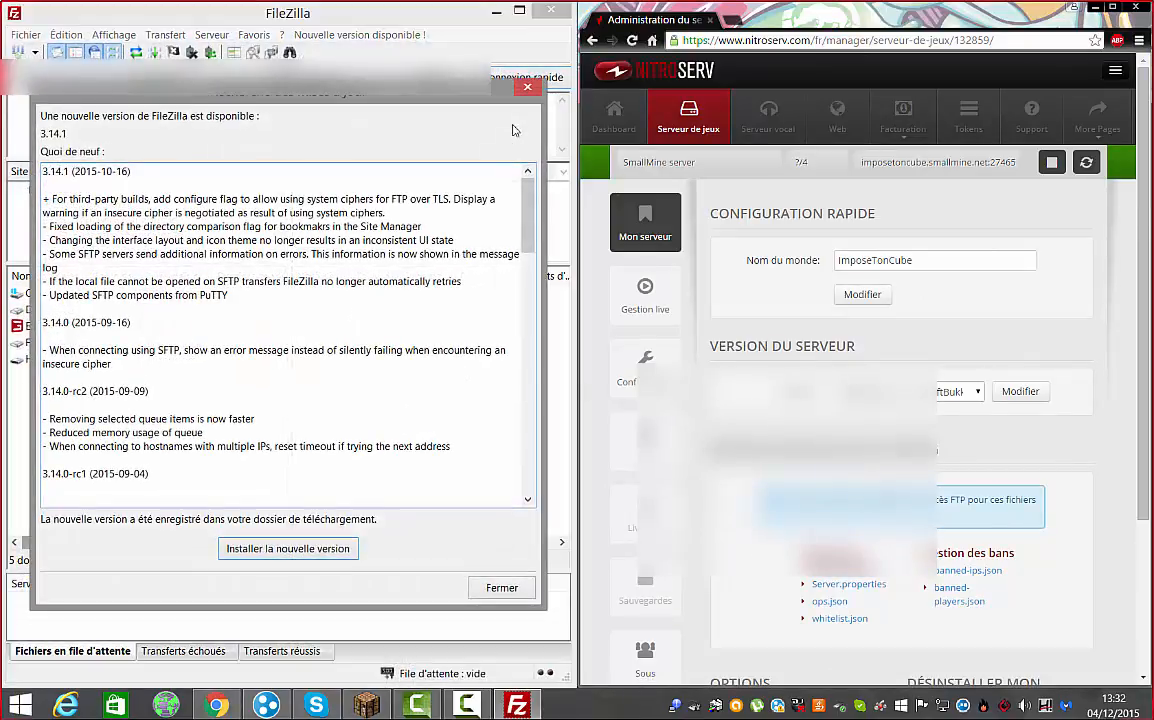
left_click(528, 88)
left_click(645, 440)
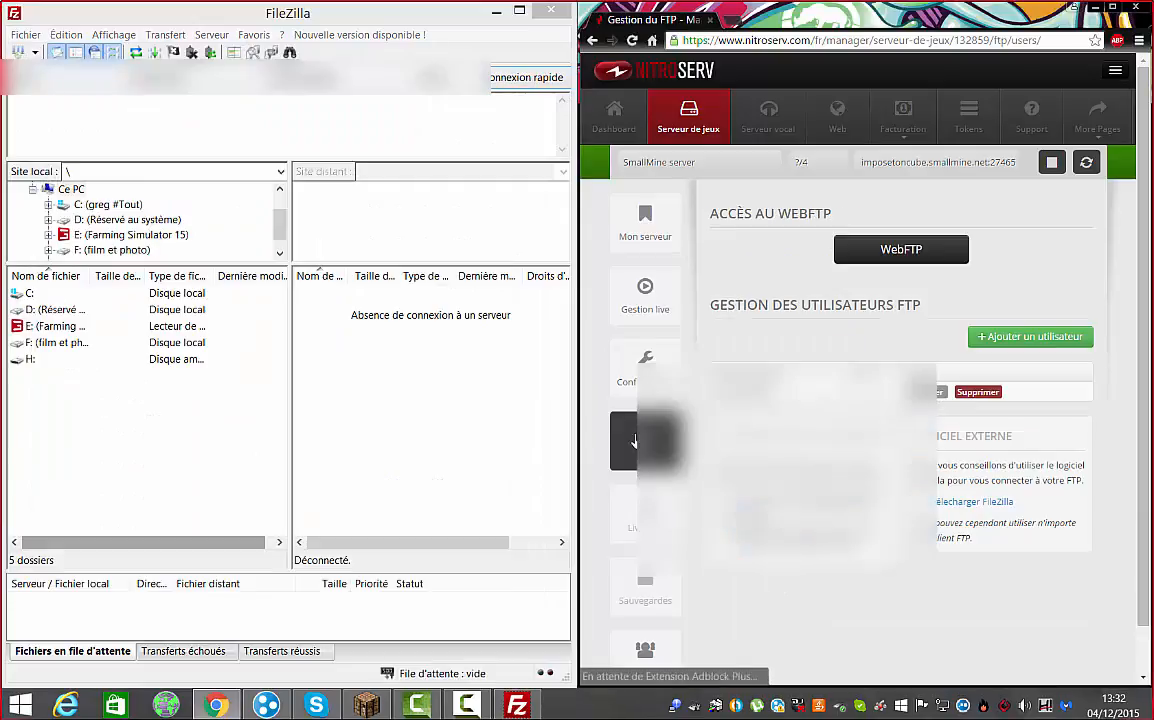
Copy the first FTP login detail from the panel into FileZilla's quick-connect bar
left_click_drag(775, 391, 721, 391)
right_click(745, 396)
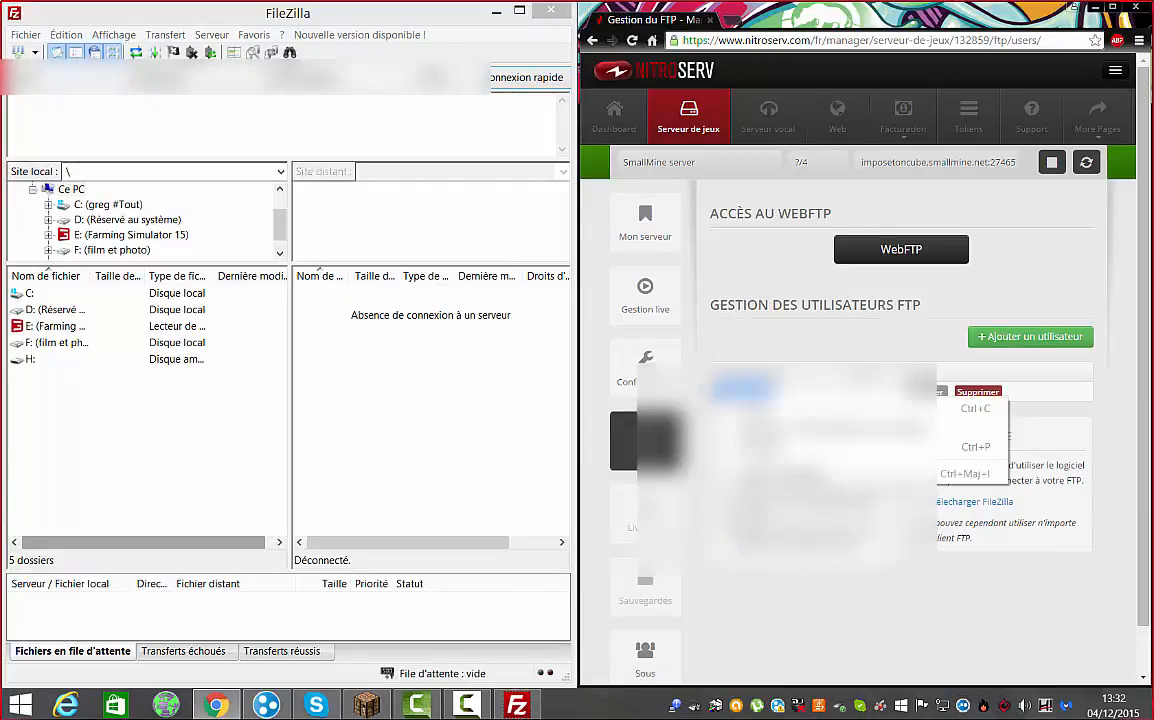
left_click(968, 408)
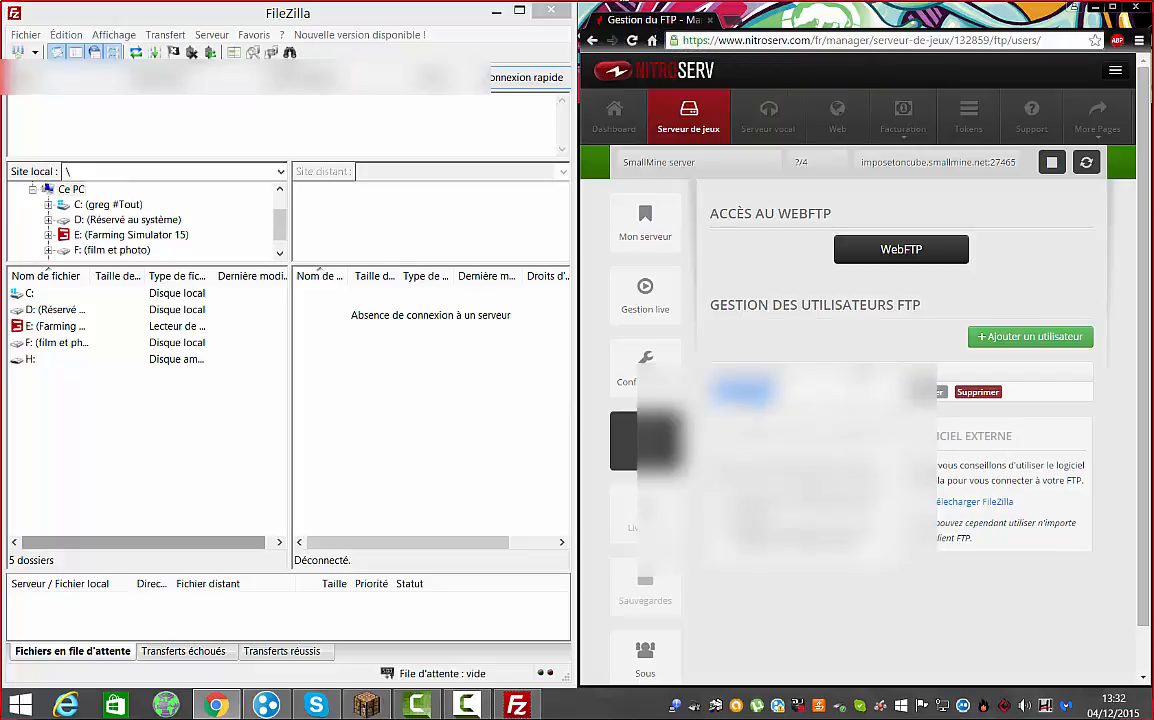
right_click(737, 391)
right_click(186, 80)
left_click(257, 147)
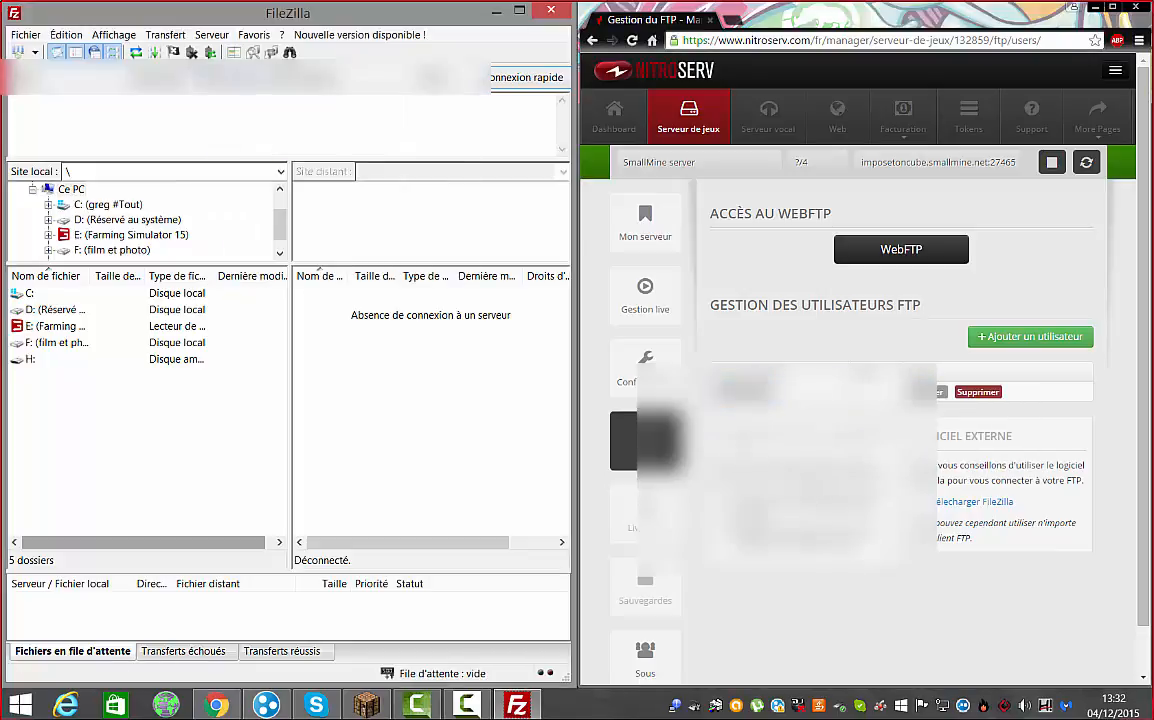
Copy two more FTP connection details from the panel into their quick-connect fields
left_click_drag(805, 500, 877, 500)
right_click(845, 500)
left_click(900, 514)
right_click(62, 80)
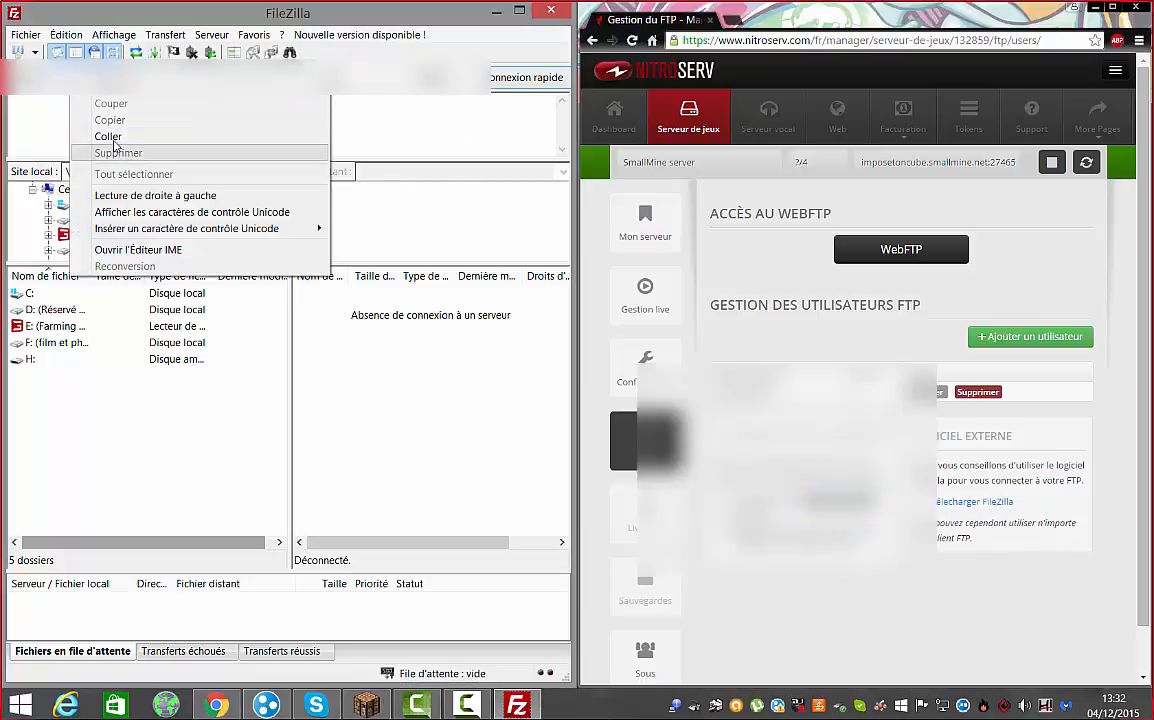
left_click(105, 136)
left_click_drag(752, 515, 773, 515)
right_click(765, 515)
left_click(950, 523)
right_click(423, 75)
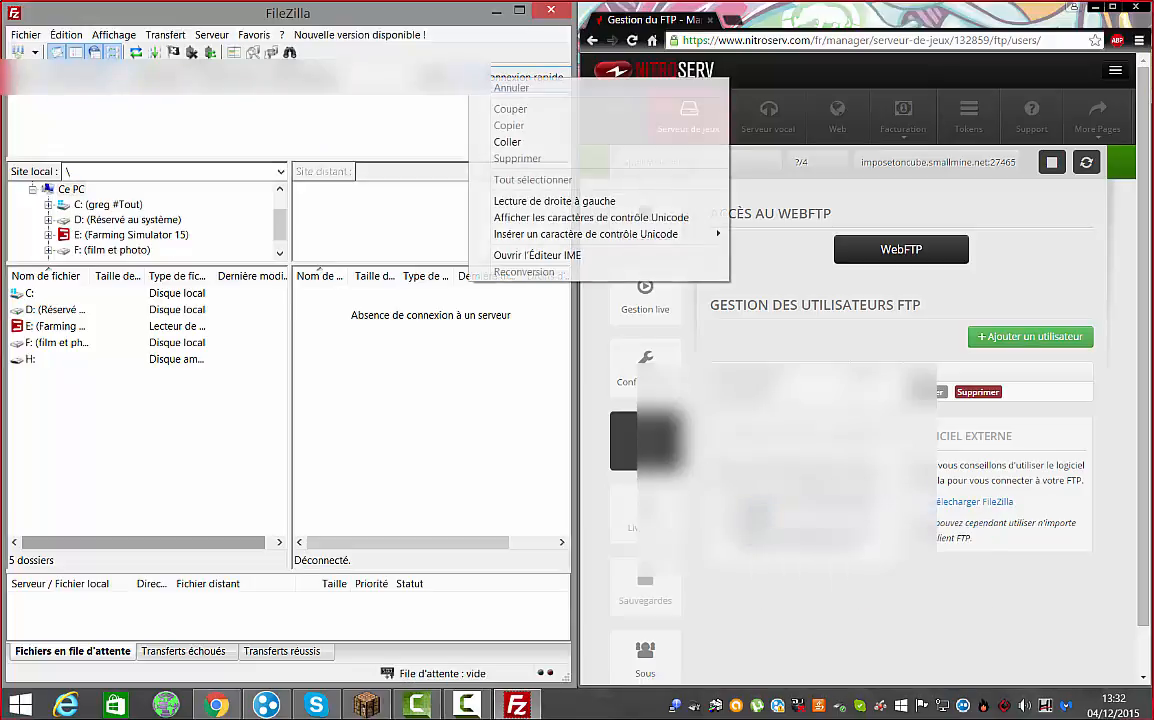
left_click(500, 142)
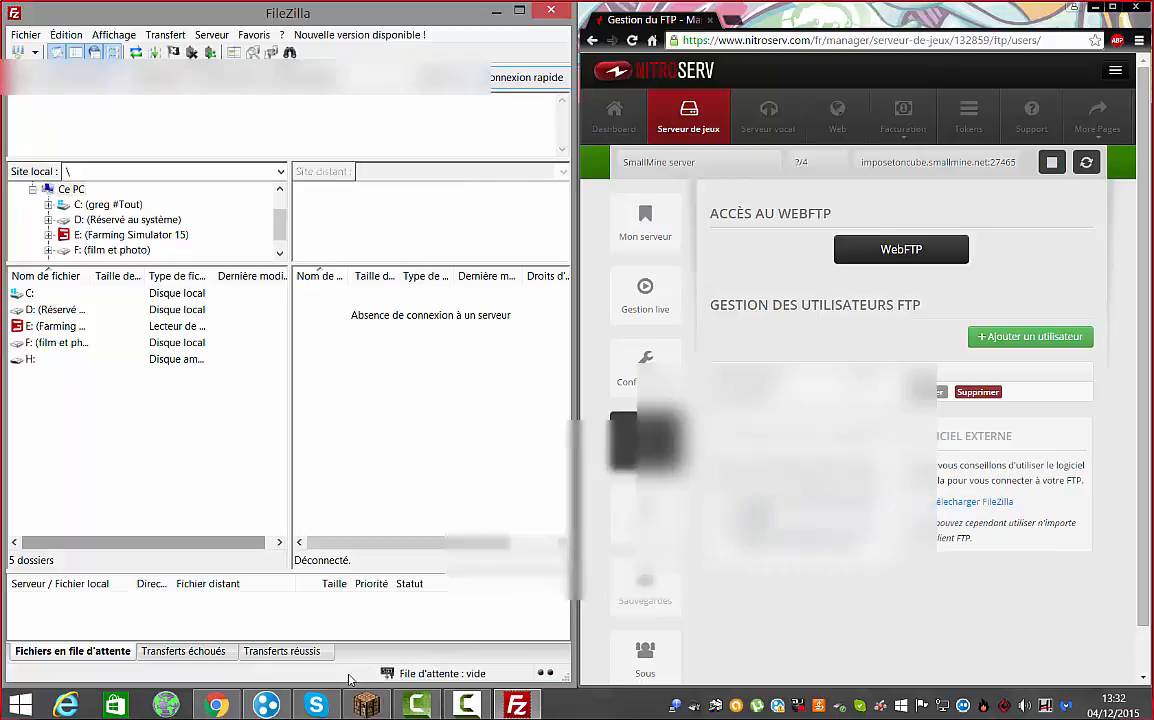
Dismiss the Skype window and paste the FTP password into the password field
left_click(316, 705)
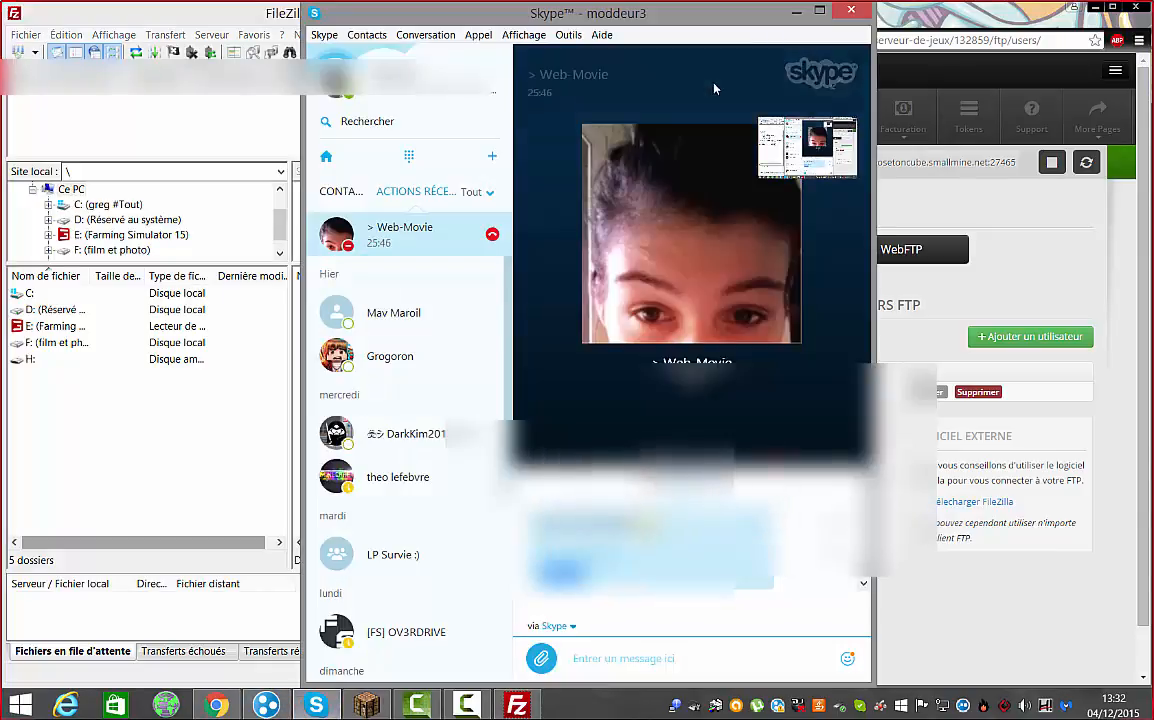
left_click(796, 11)
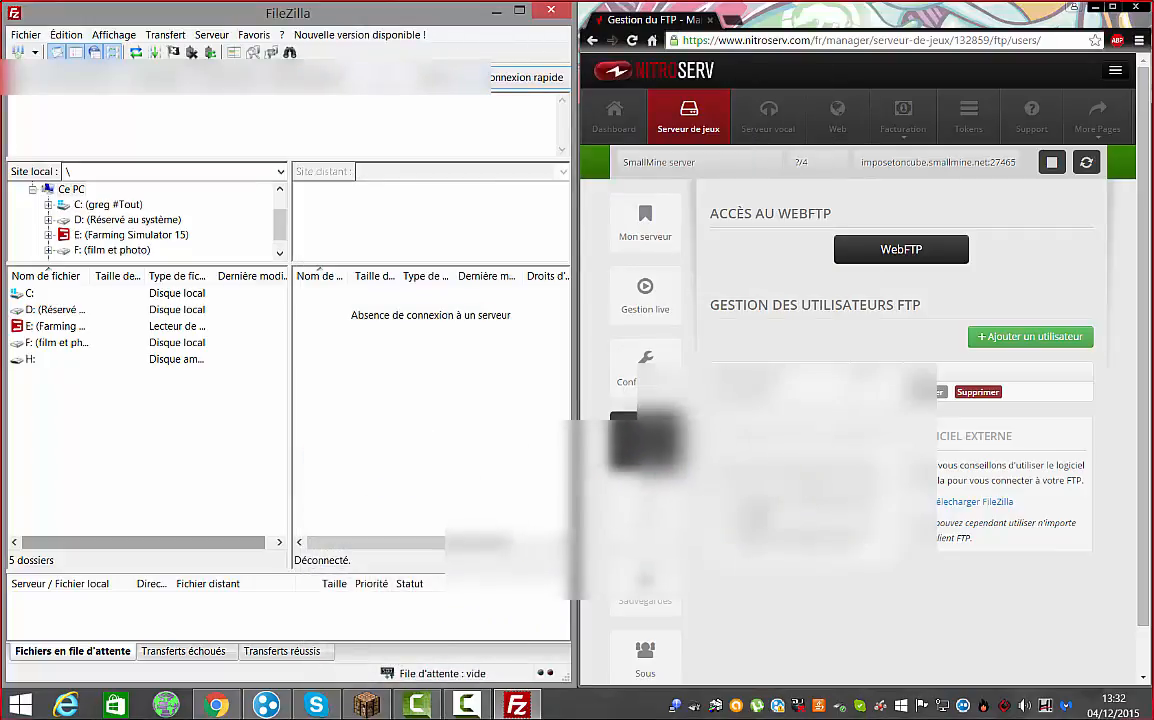
right_click(386, 96)
left_click(422, 143)
Connect, open /MineCraft/plugins to see the Login plugin, and return to NitroServ's main admin page
key("Return")
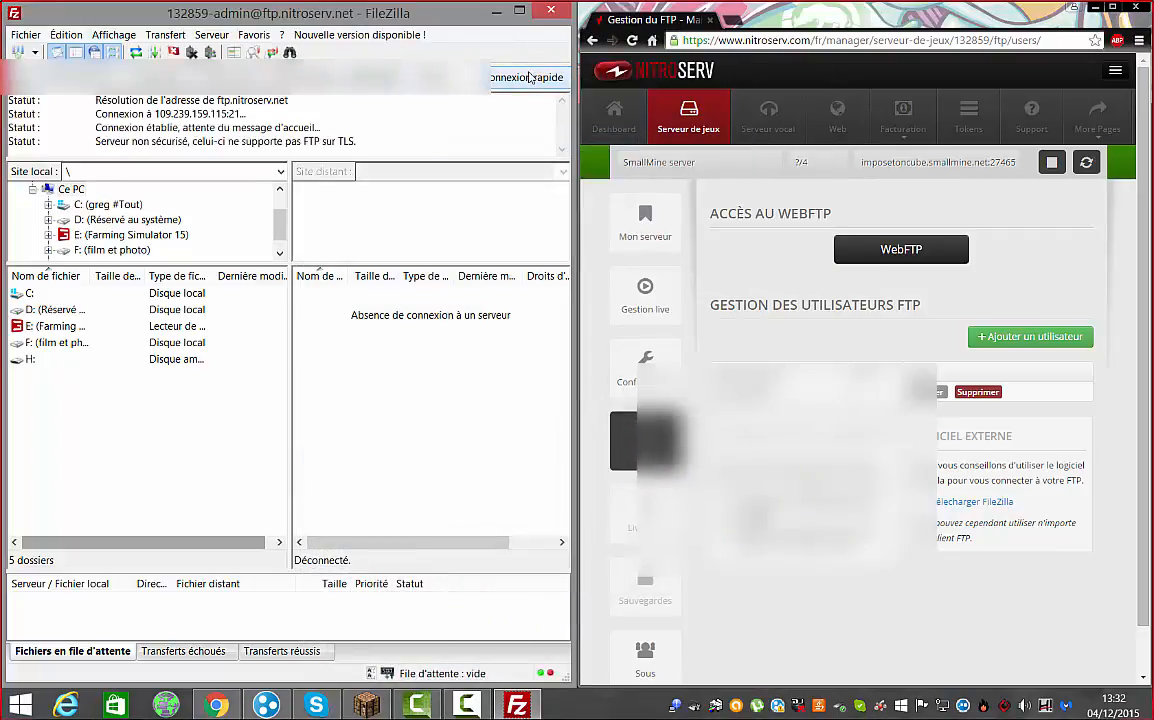
double_click(340, 310)
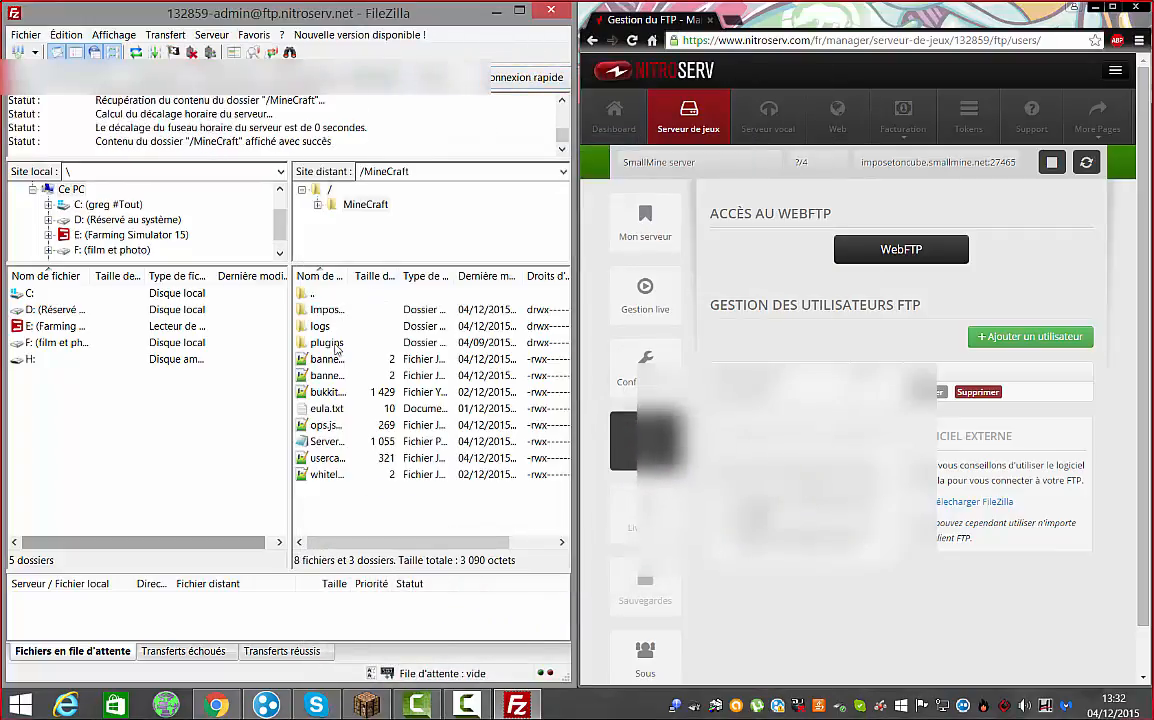
double_click(336, 343)
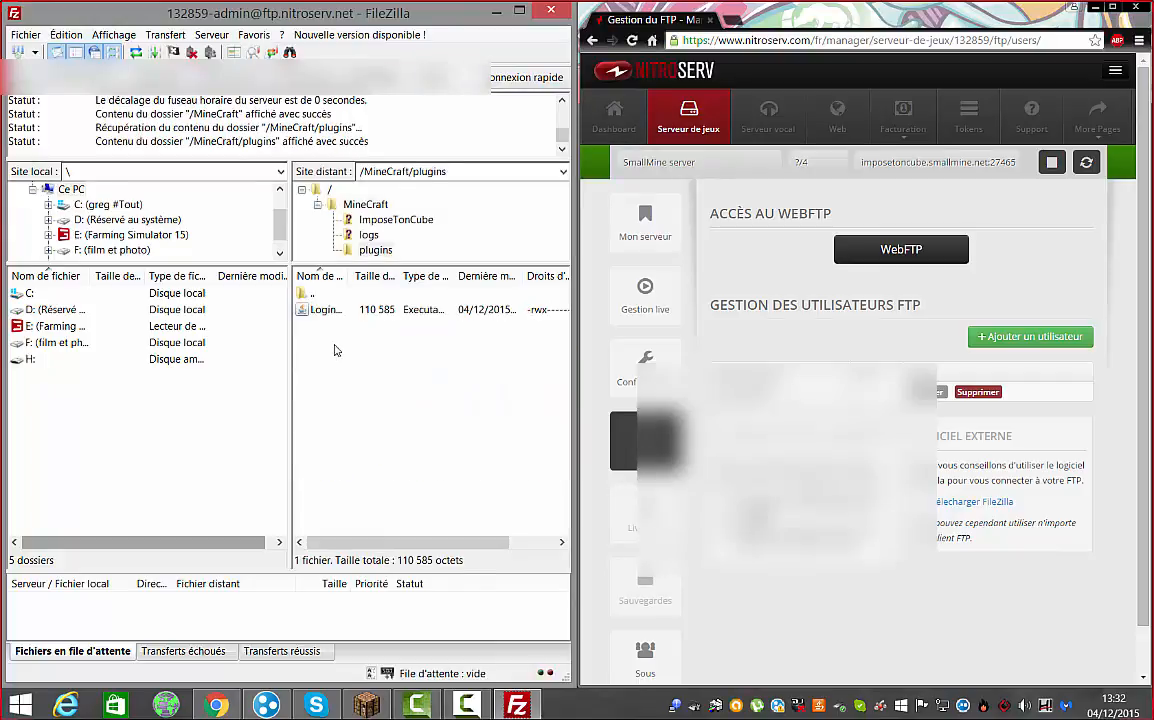
left_click(649, 240)
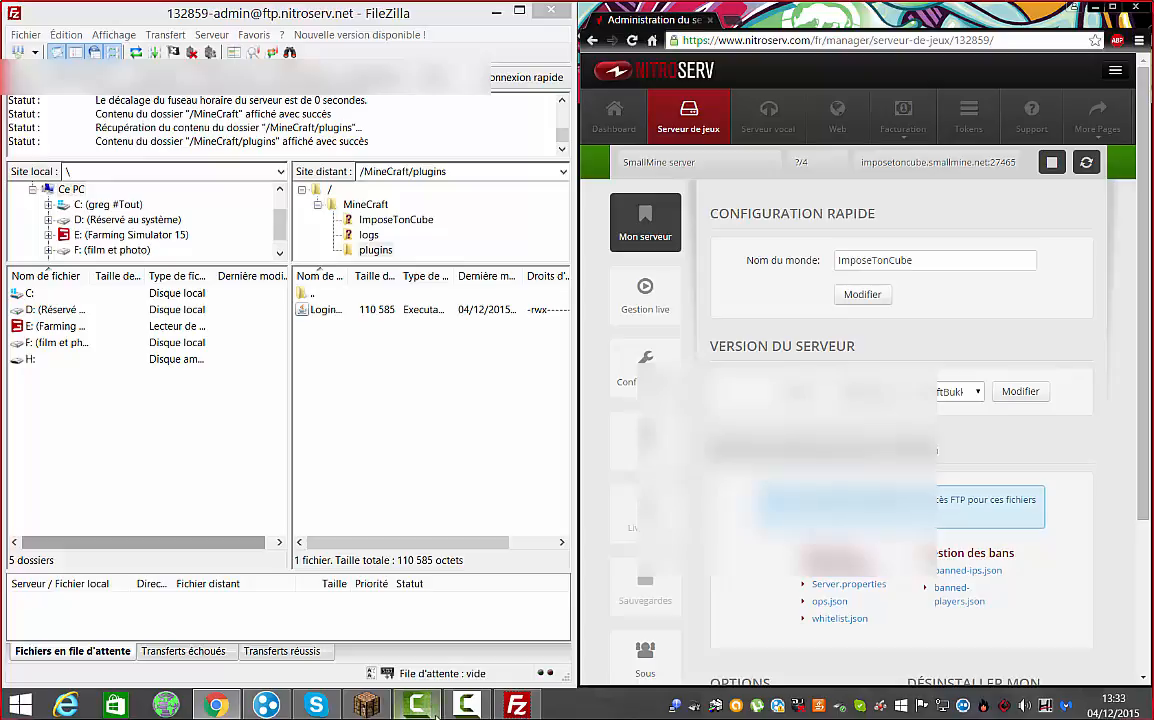
mouse_move(448, 703)
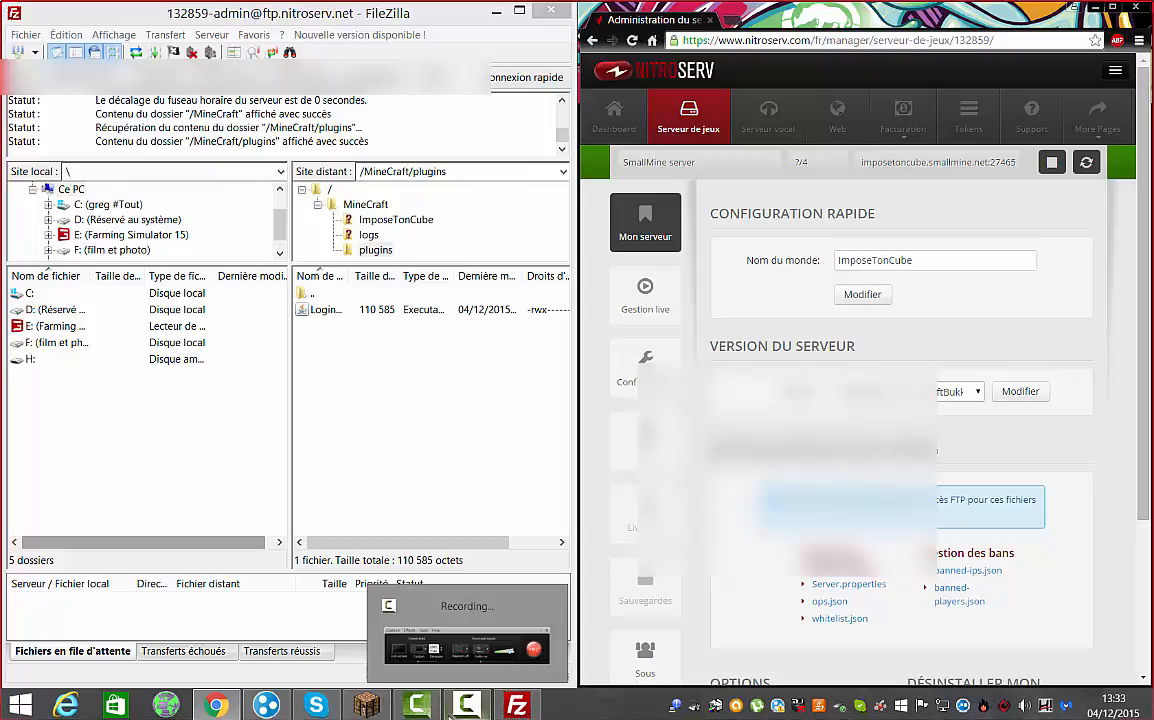
left_click(448, 703)
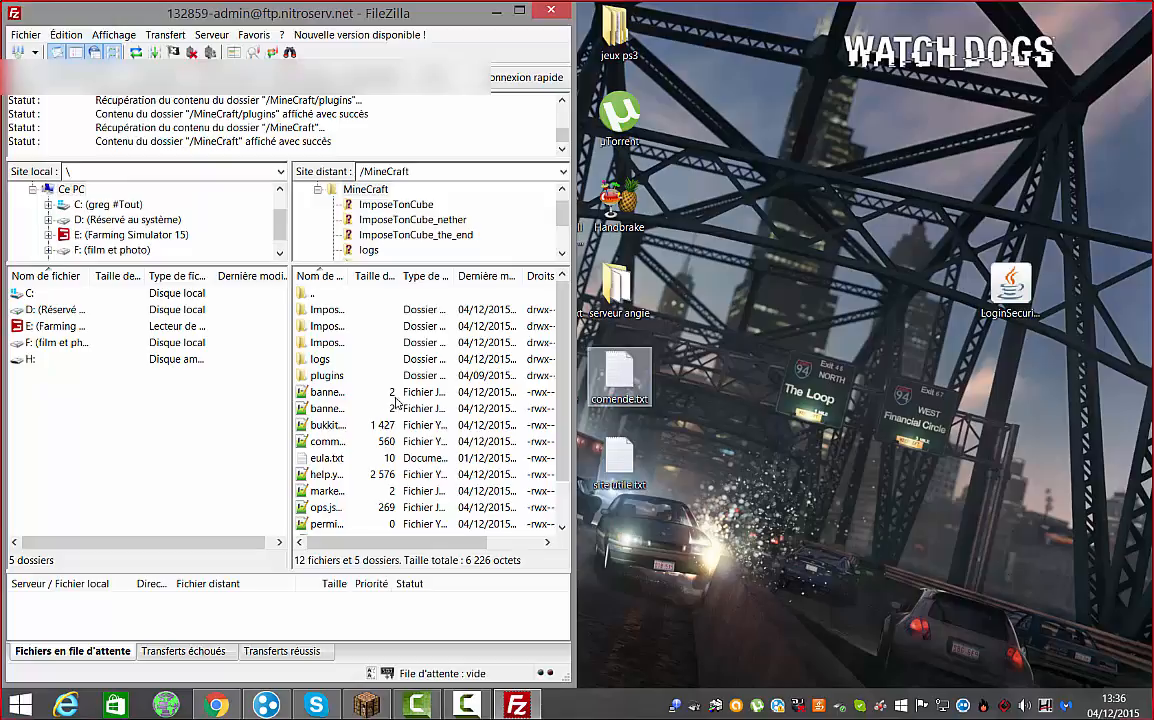
Download config.yml from the server's plugins/LoginSecurity folder to the desktop and open it in a text editor
left_click(320, 376)
double_click(320, 376)
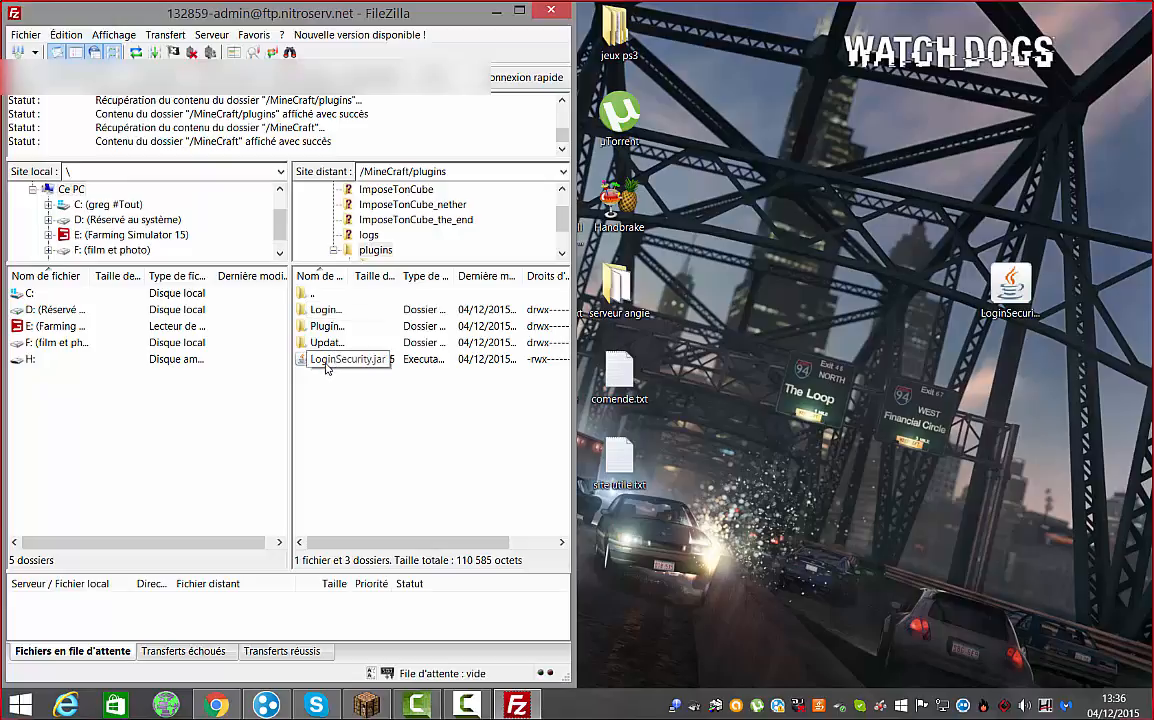
double_click(323, 310)
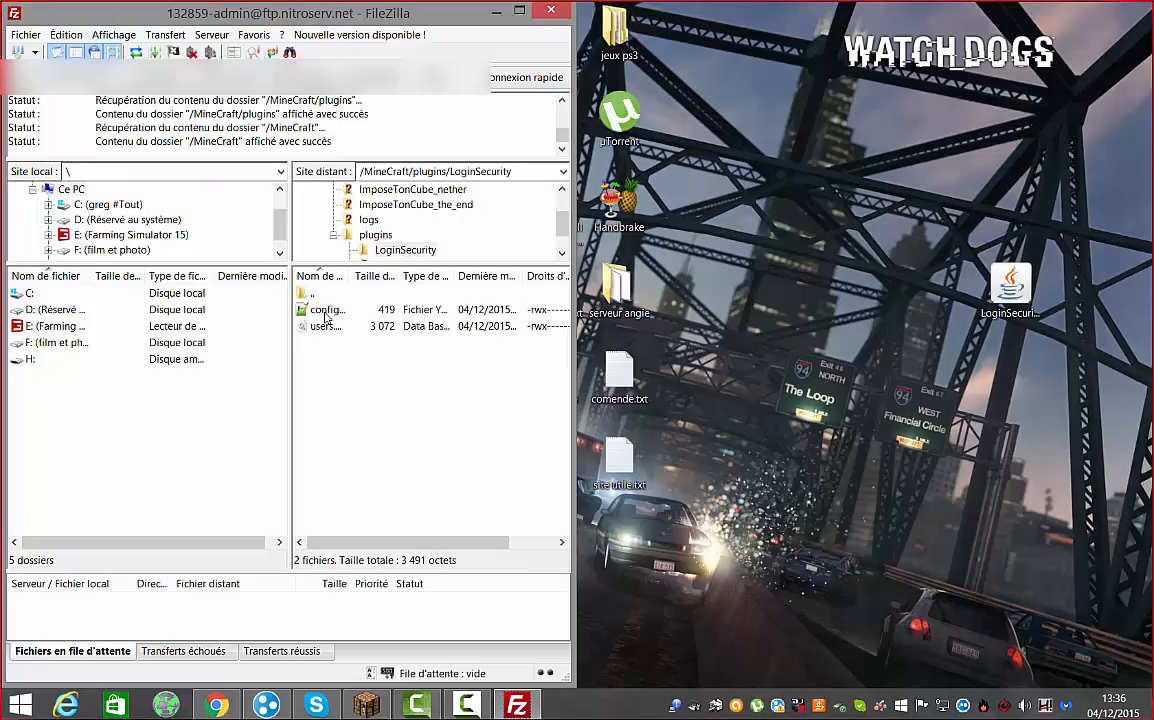
left_click(320, 313)
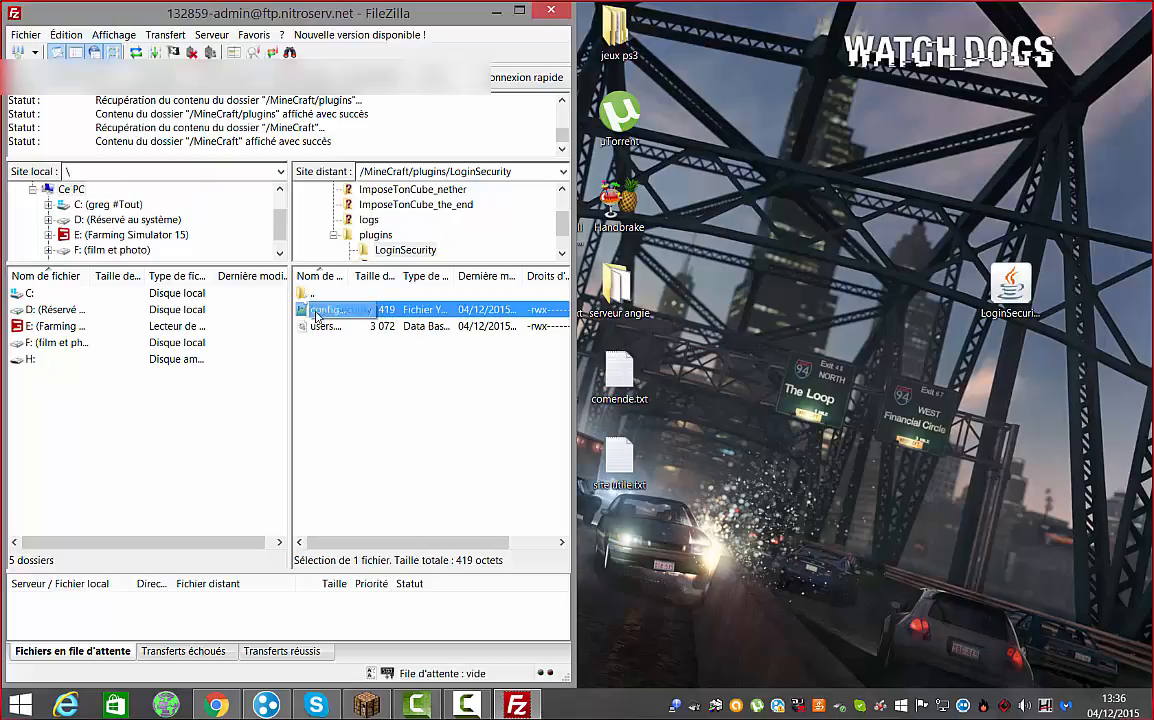
left_click(330, 371)
left_click_drag(319, 314, 817, 315)
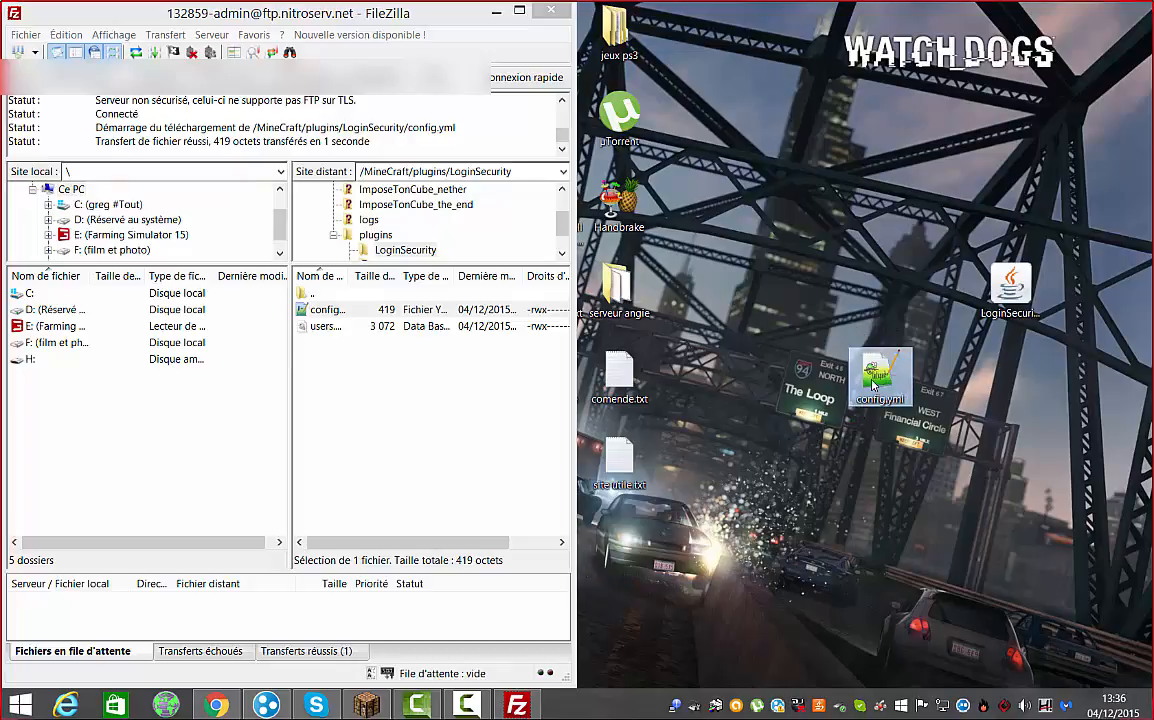
double_click(873, 383)
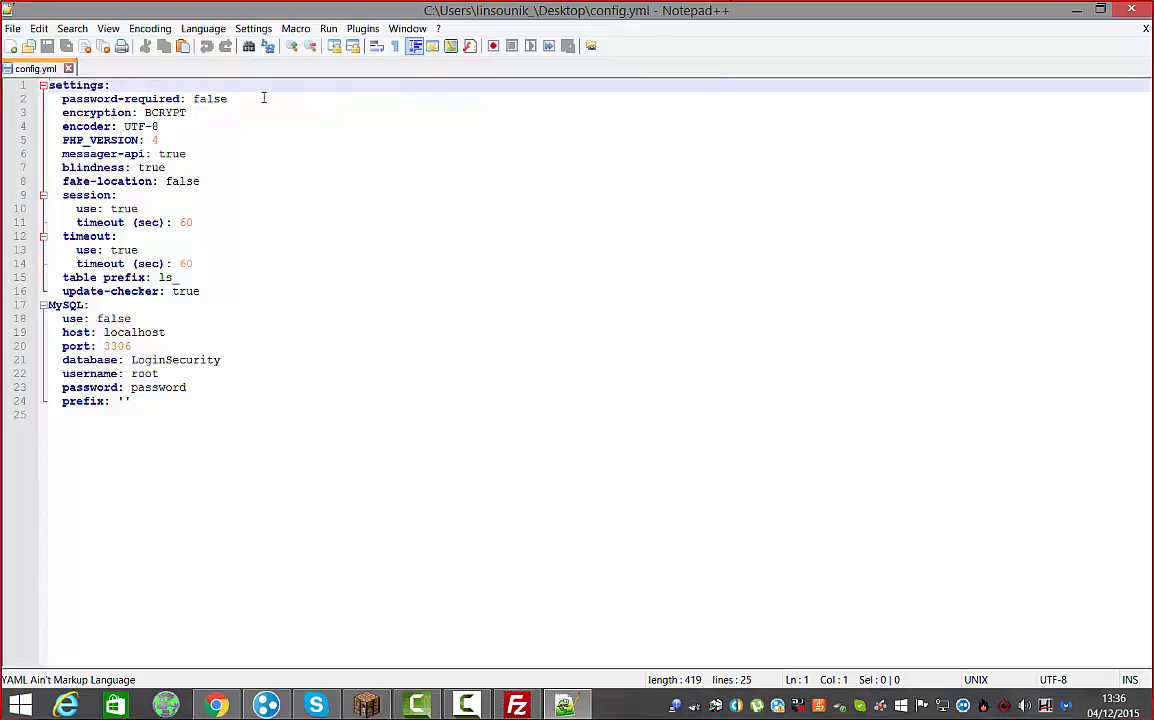
Change password-required from false to true in config.yml and save the file
left_click_drag(228, 99, 192, 99)
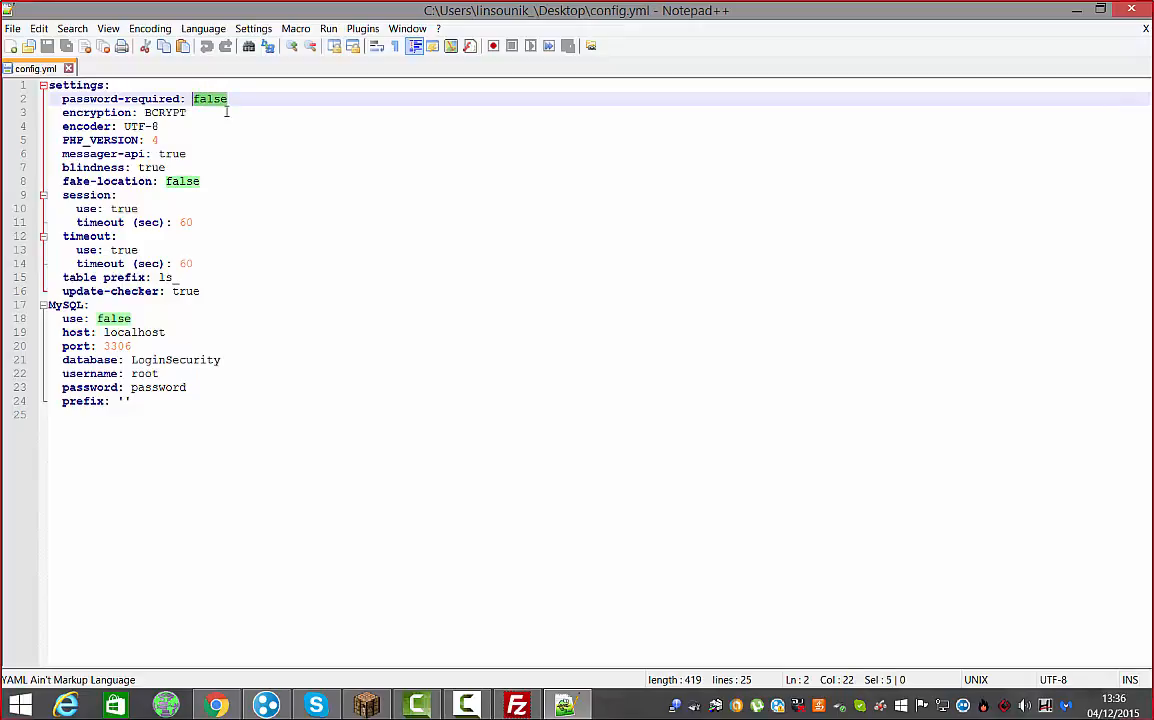
key("BackSpace")
type("true")
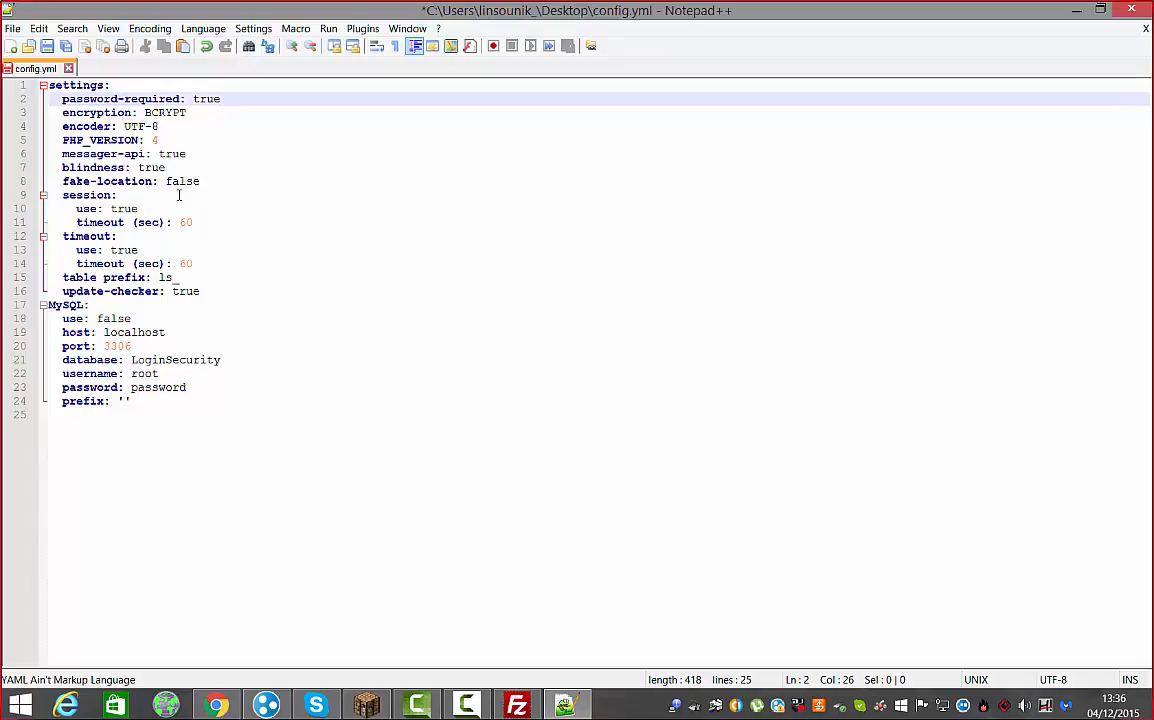
left_click(195, 222)
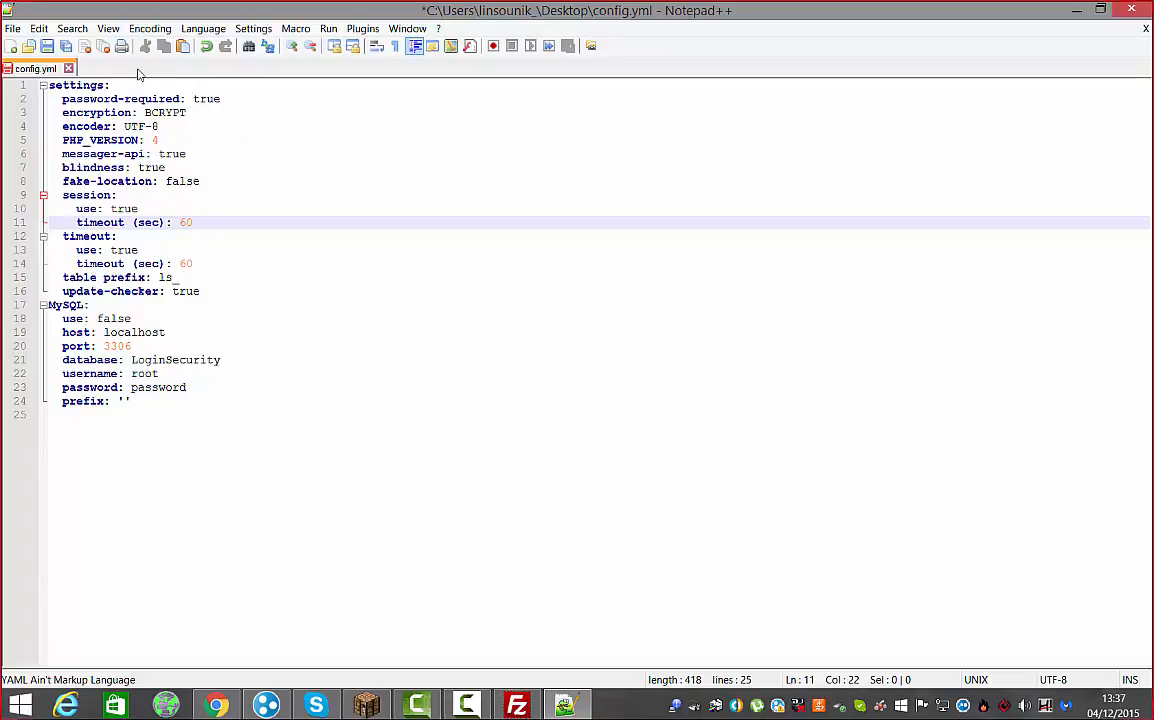
left_click(45, 47)
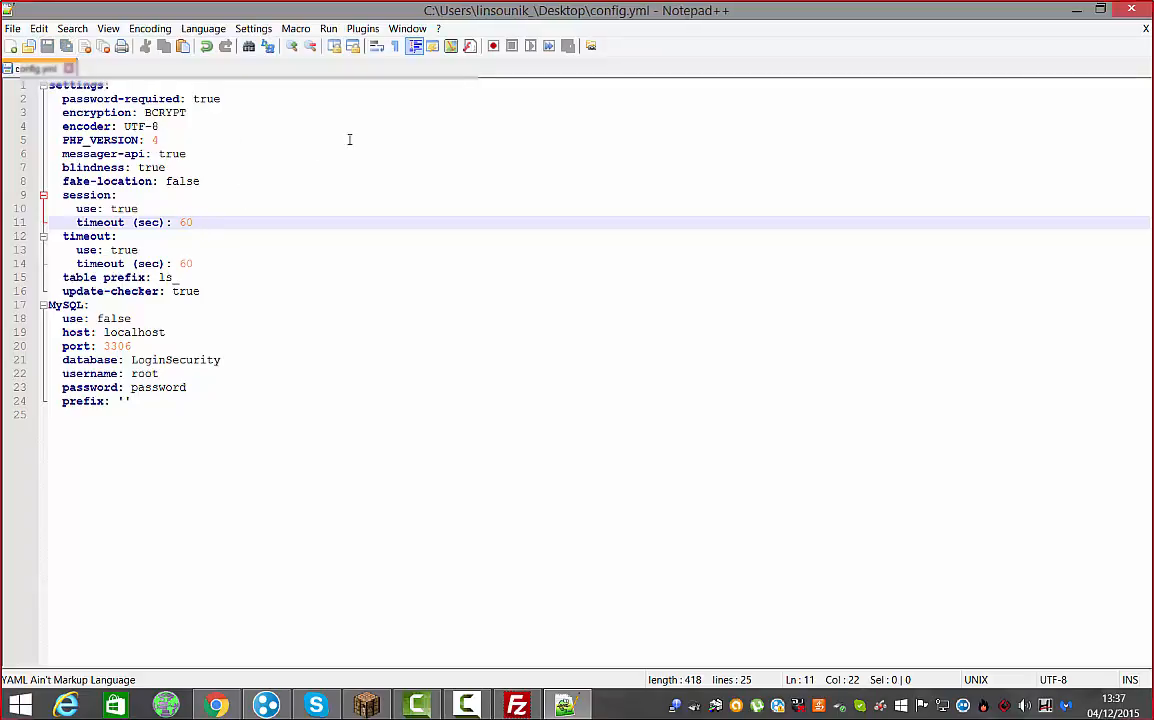
Upload the edited config.yml over the server's LoginSecurity copy, replacing it, then close FileZilla
left_click(1133, 20)
left_click_drag(877, 374, 407, 406)
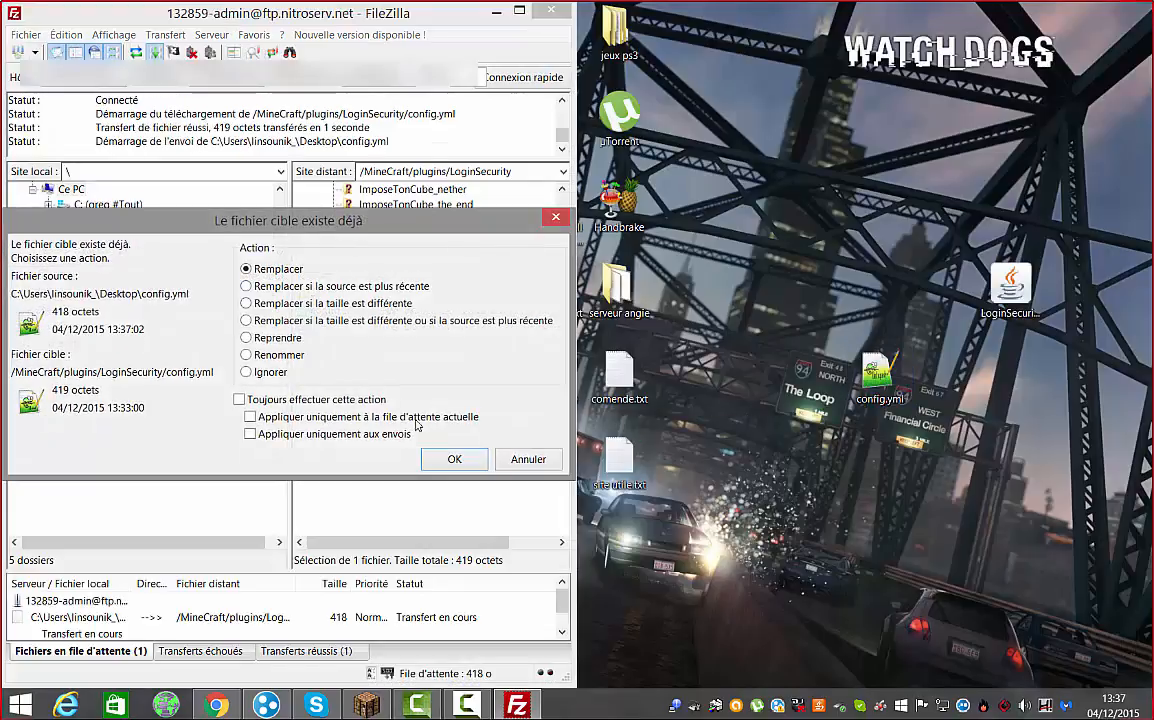
left_click(455, 462)
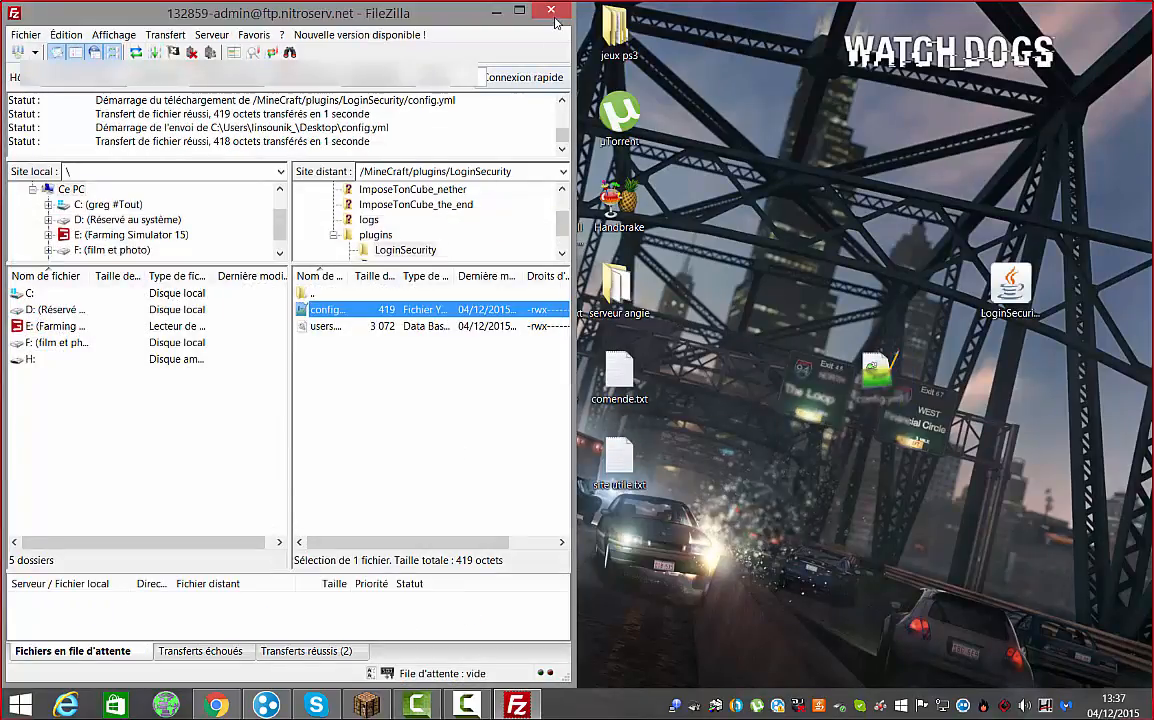
left_click(551, 12)
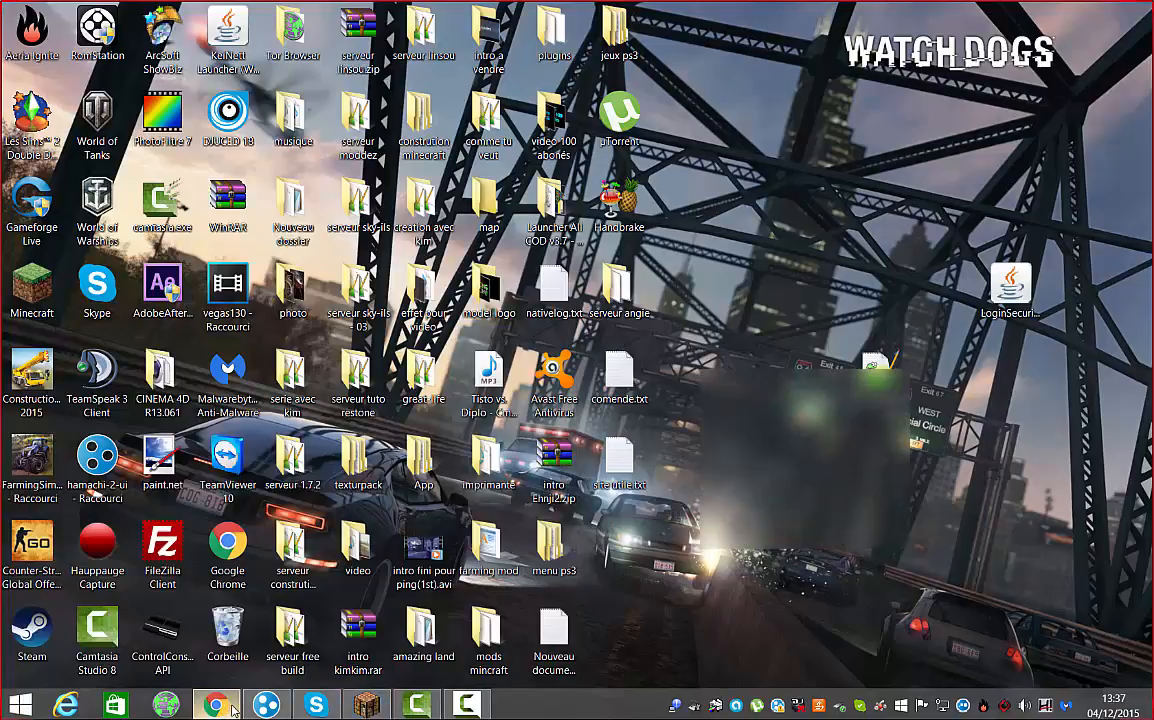
Restart the SmallMine server from the NitroServ panel, return to the admin page, and minimise the browser
left_click(215, 705)
left_click(1086, 163)
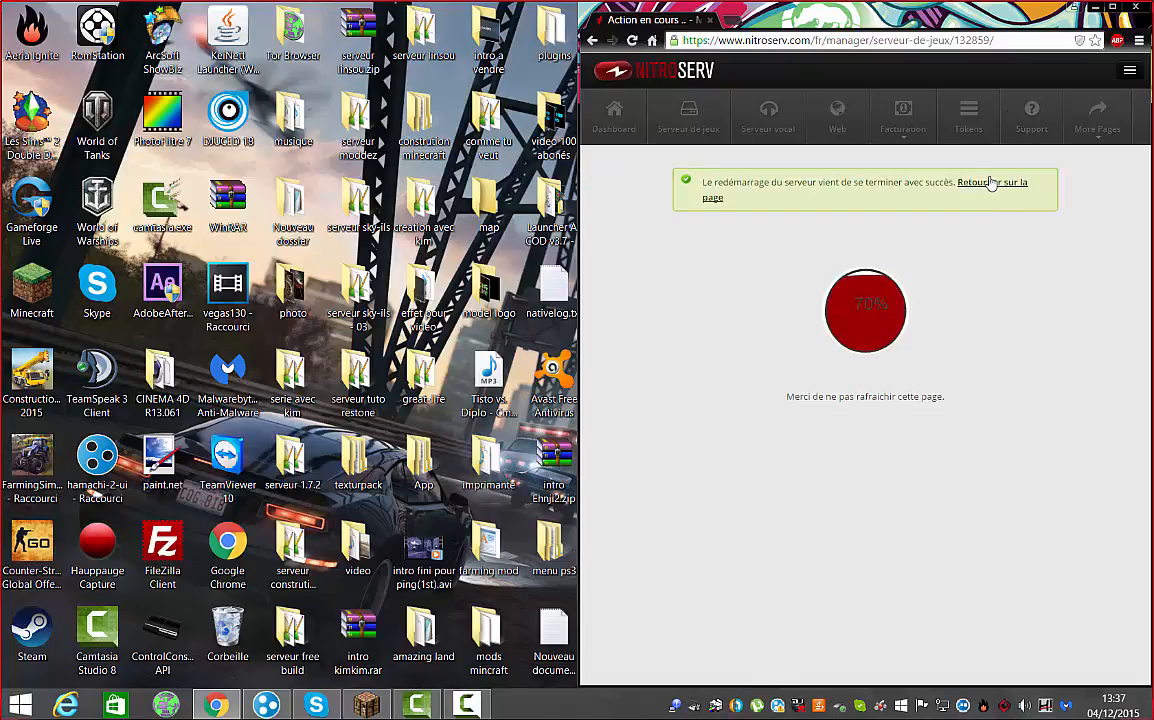
left_click(991, 183)
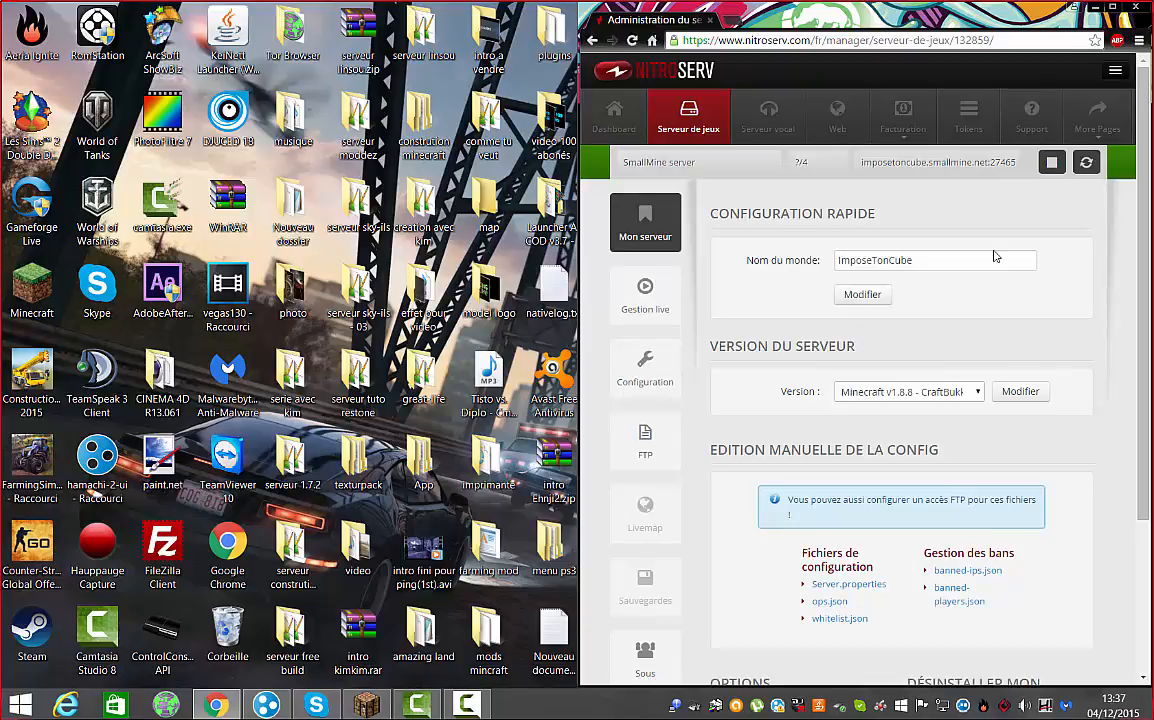
scroll(994, 251, "down", 2)
scroll(992, 258, "up", 2)
left_click(1091, 8)
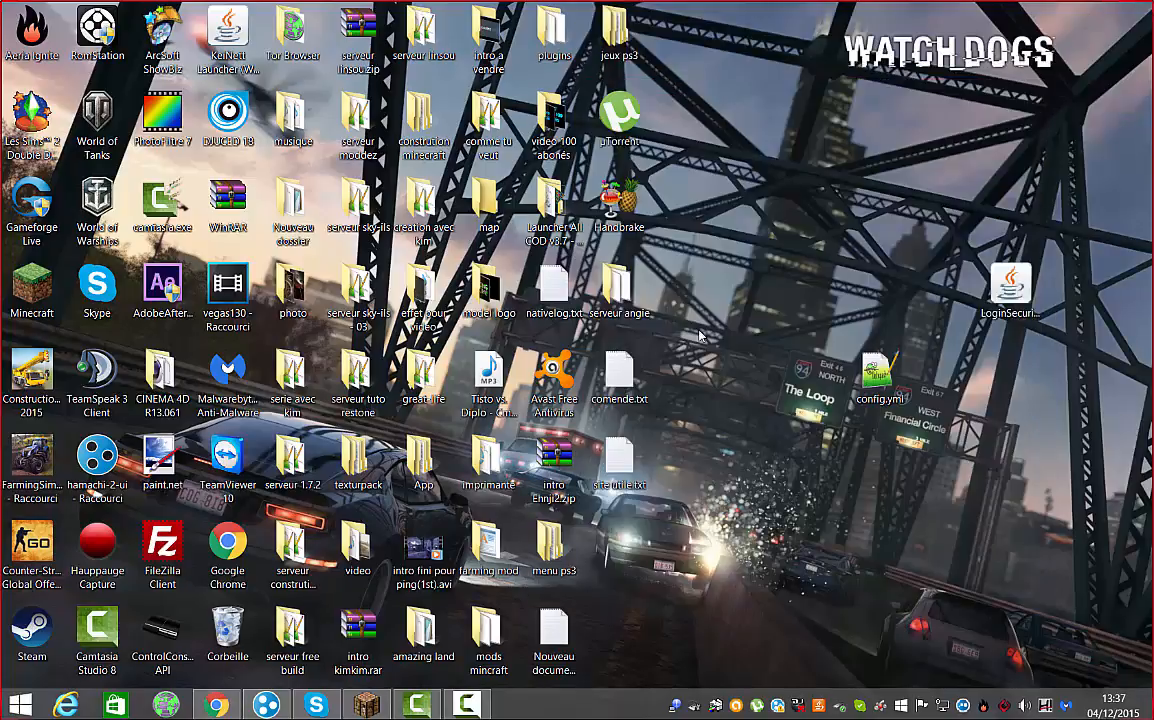
Refresh Minecraft's Multijoueur server list and join the restarted test server
left_click(367, 705)
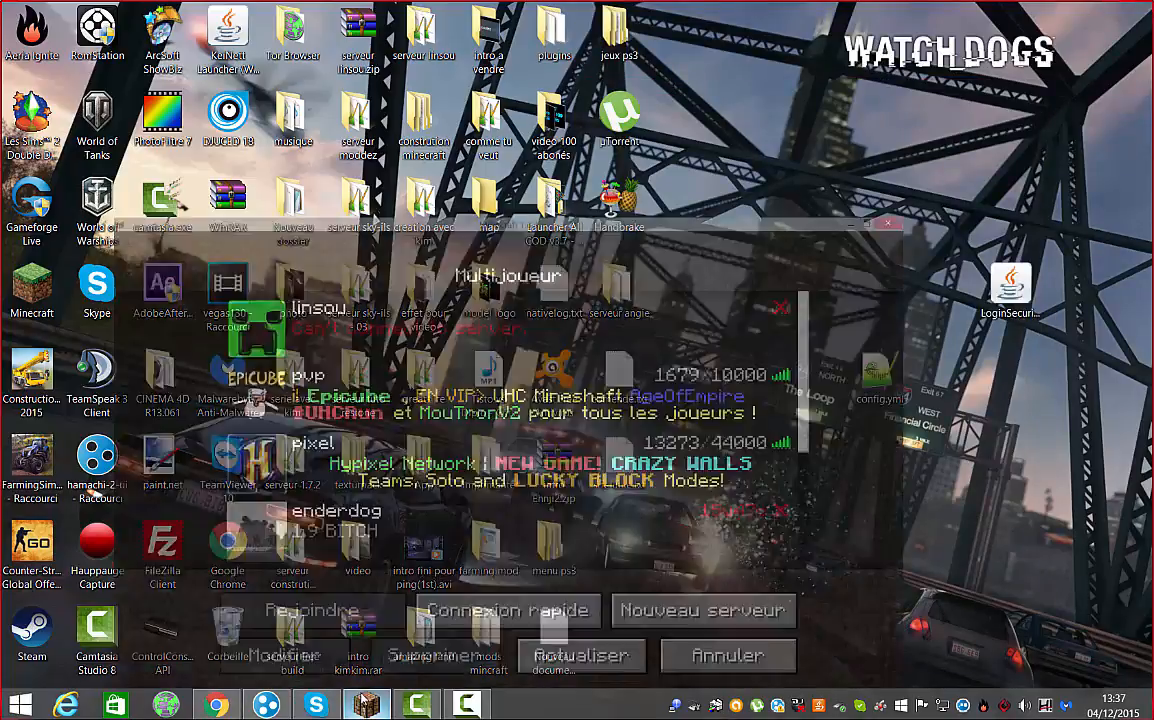
scroll(553, 326, "down", 3)
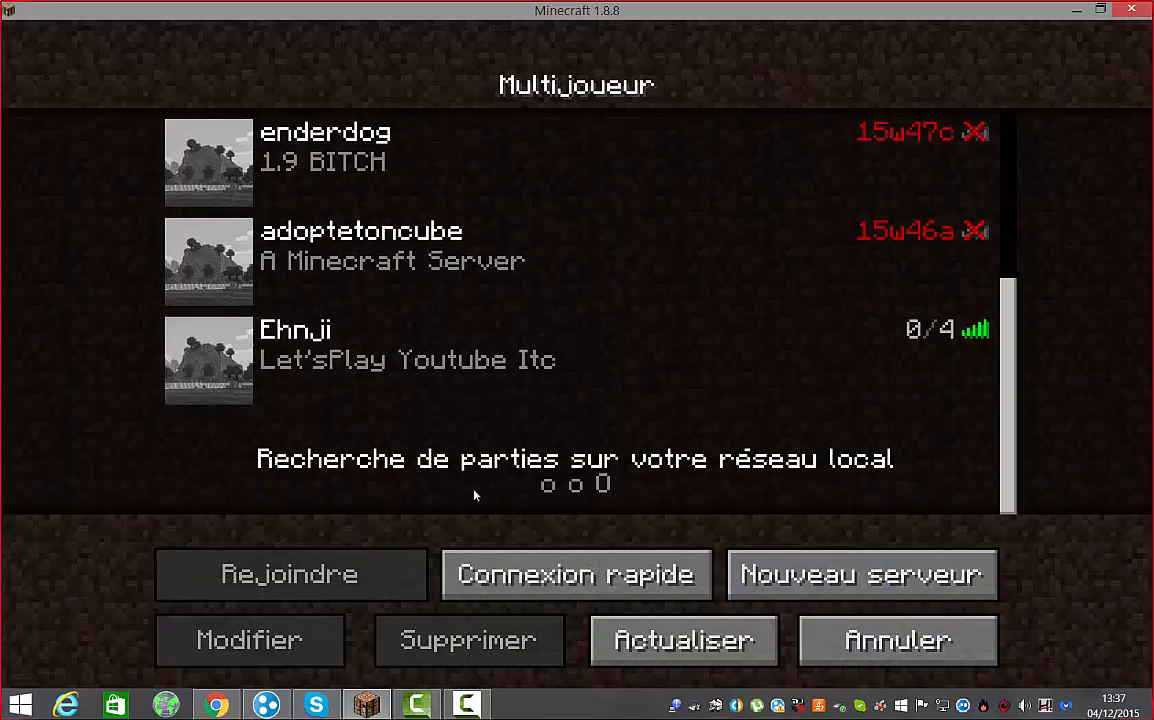
left_click(683, 640)
scroll(693, 359, "down", 2)
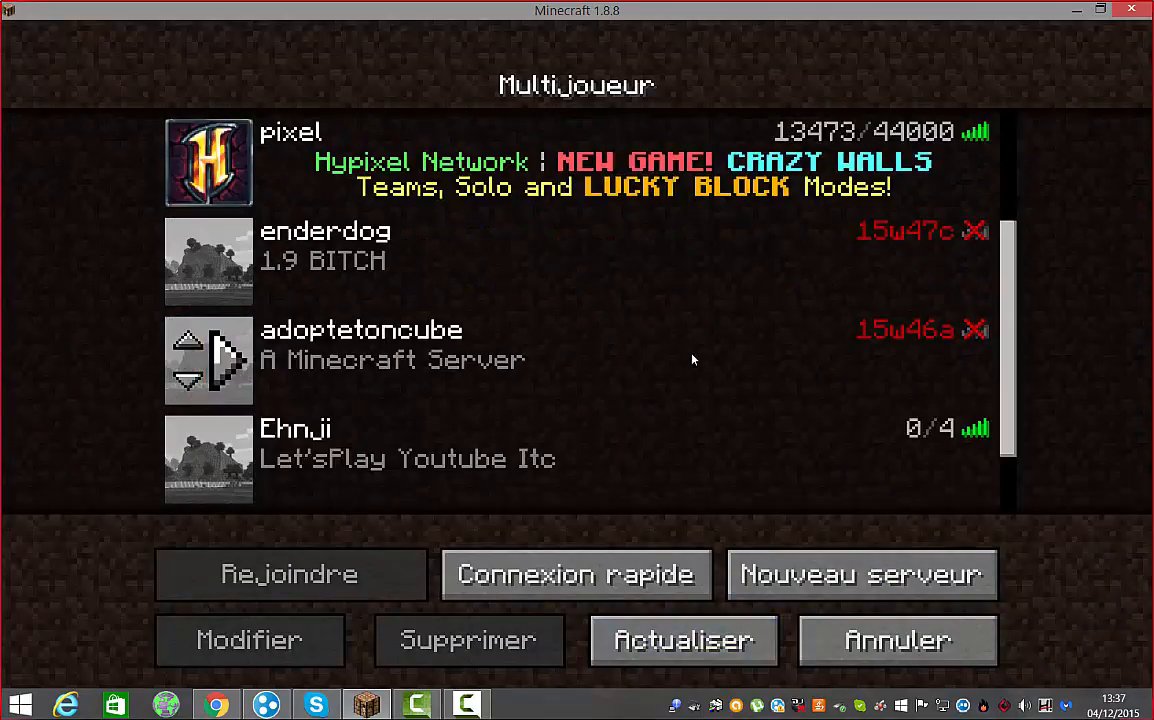
left_click(245, 457)
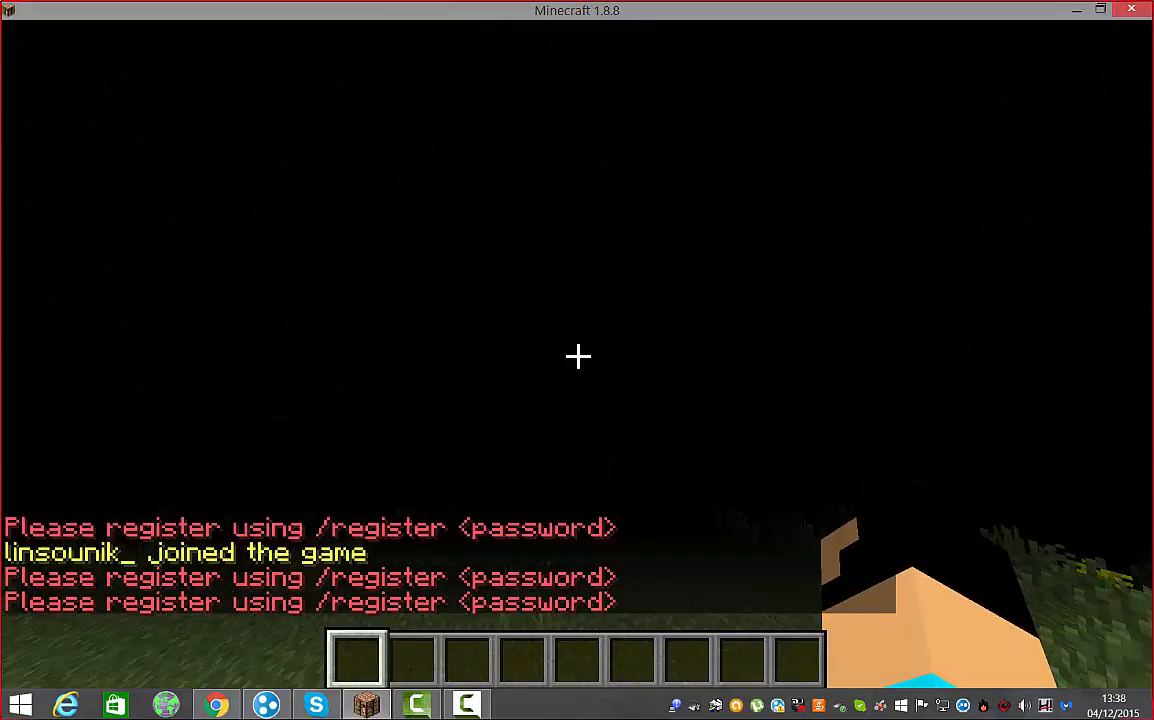
Register the account in chat with /register and a password, then walk forward and pause
type("t/")
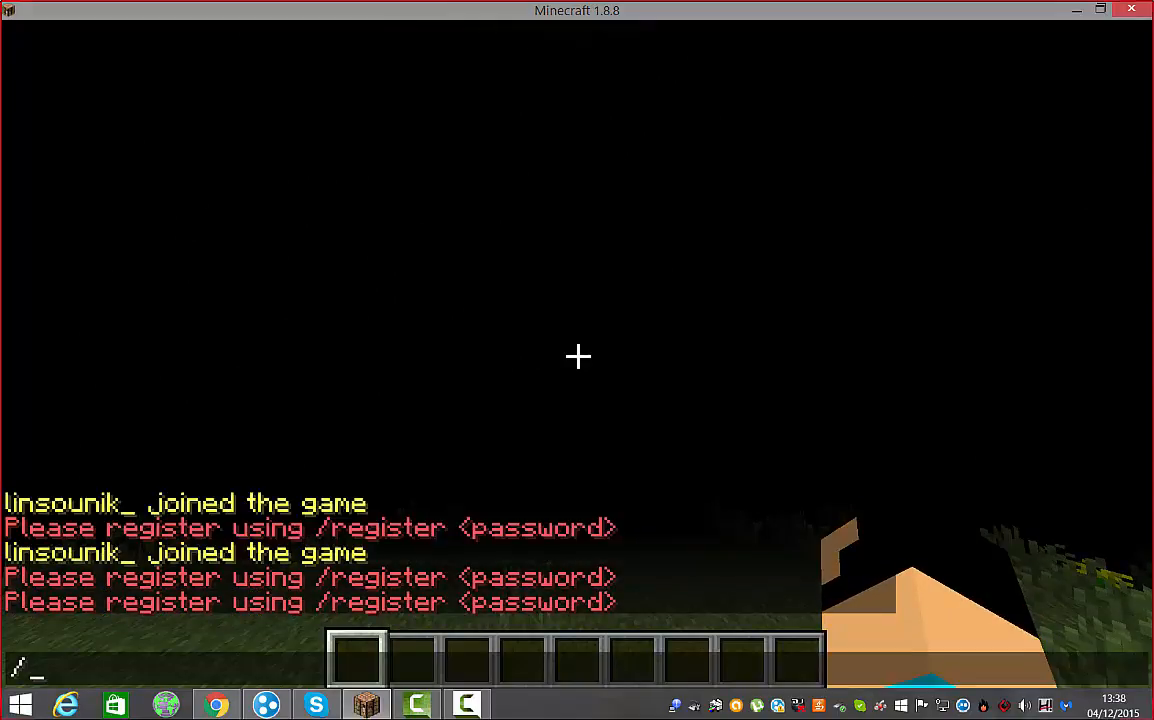
type("regisd")
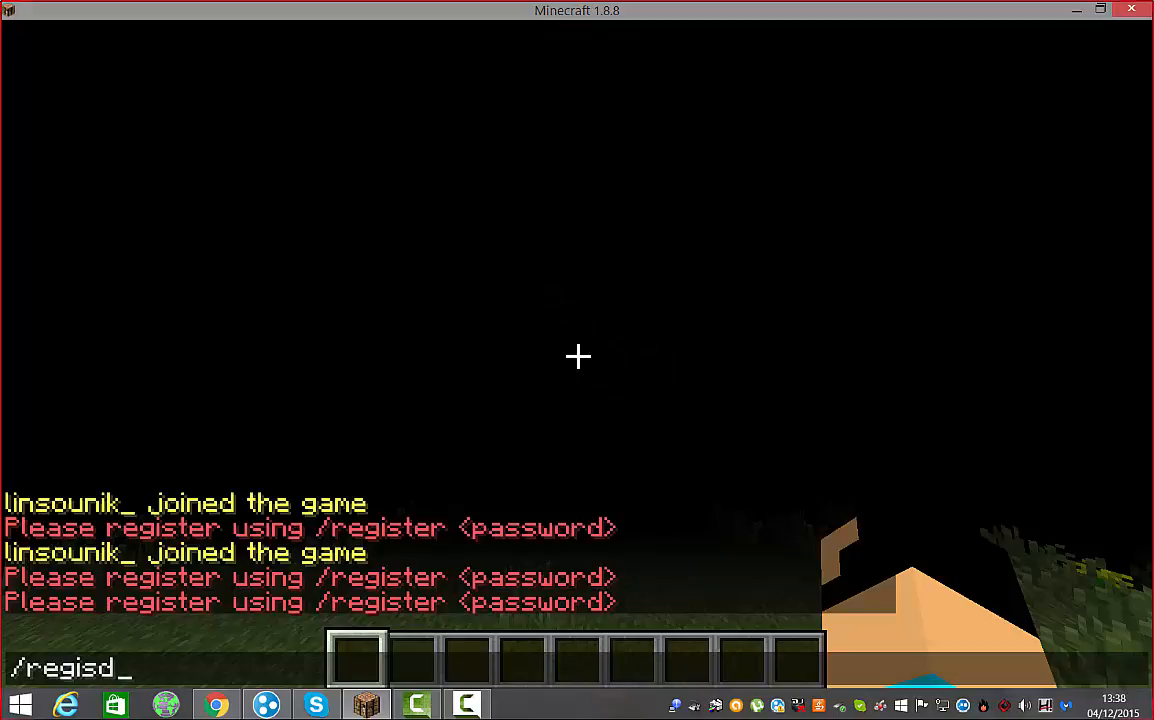
key("BackSpace")
type("s")
key("BackSpace")
type("ter ")
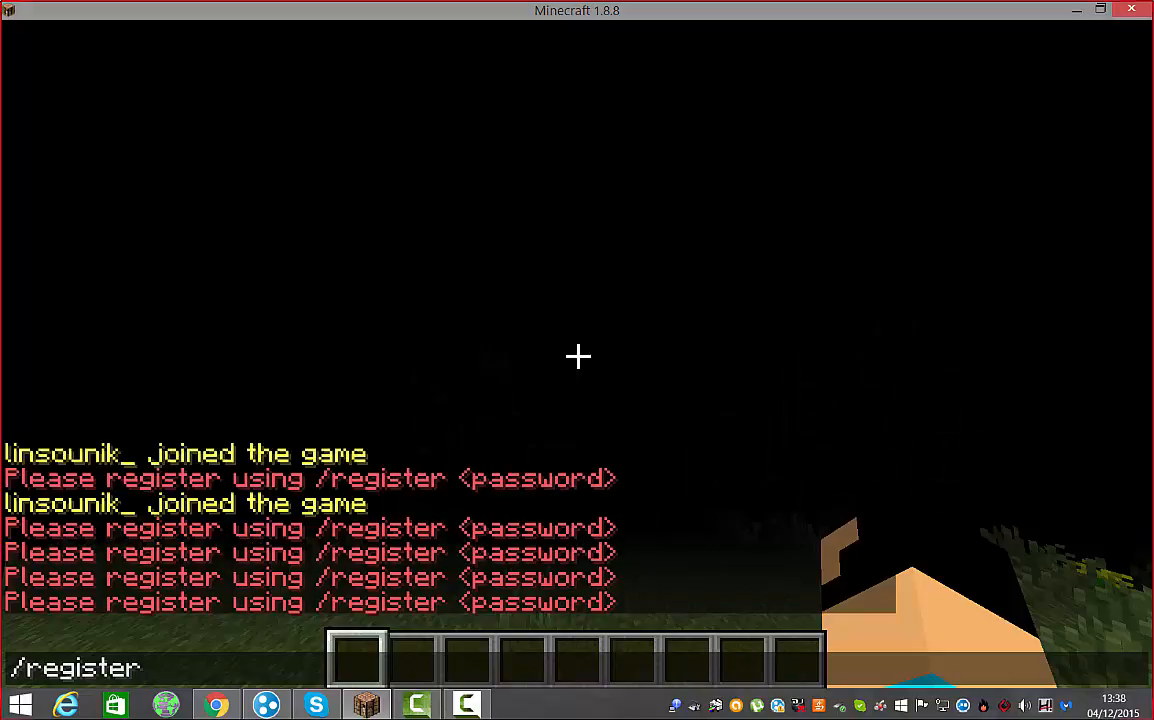
type("1111")
key("Return")
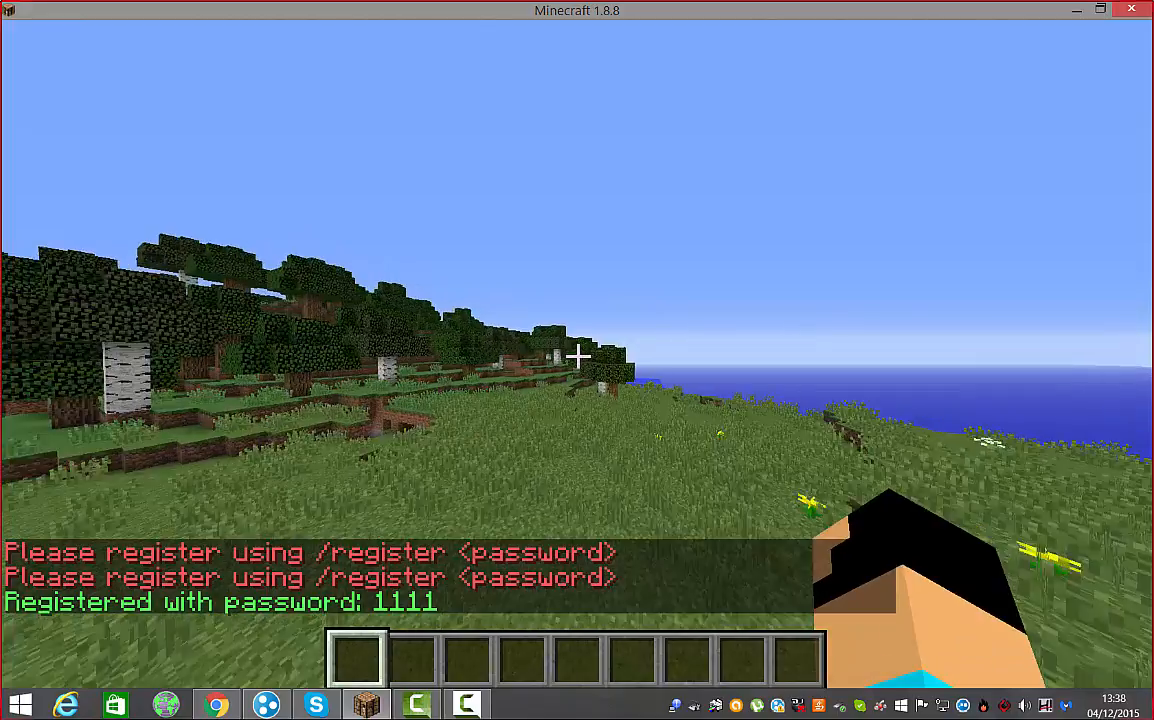
key("w")
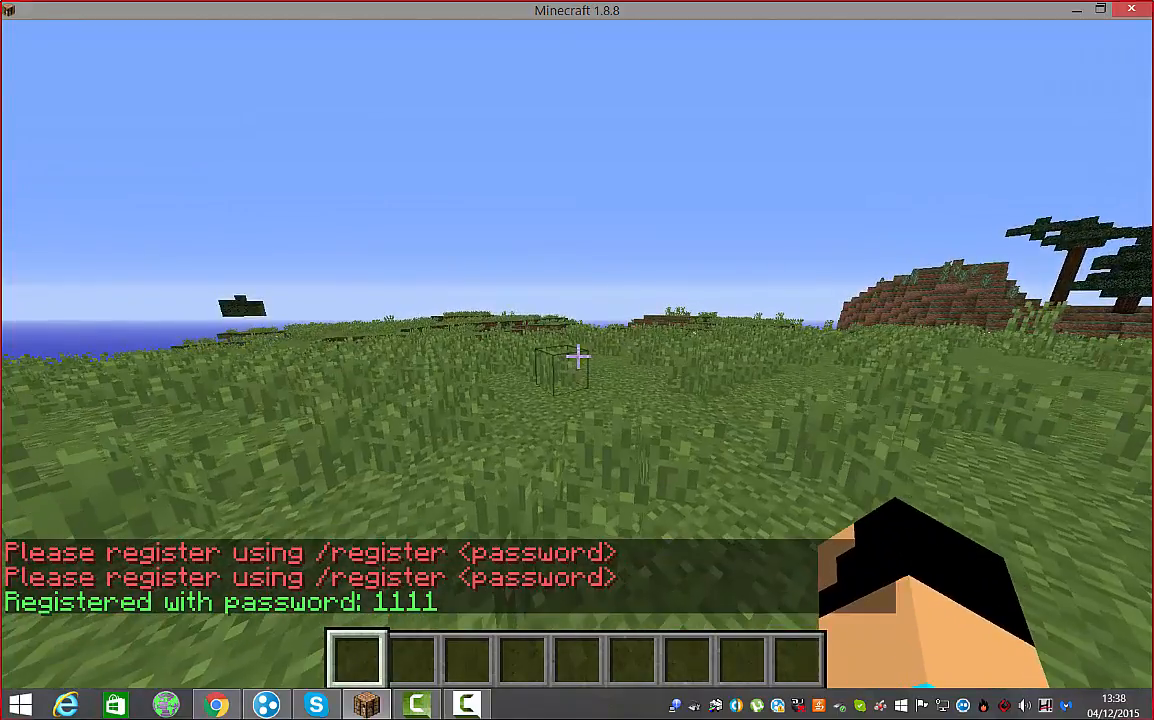
key("Escape")
Disconnect from the server and rejoin it from the server list
left_click(566, 500)
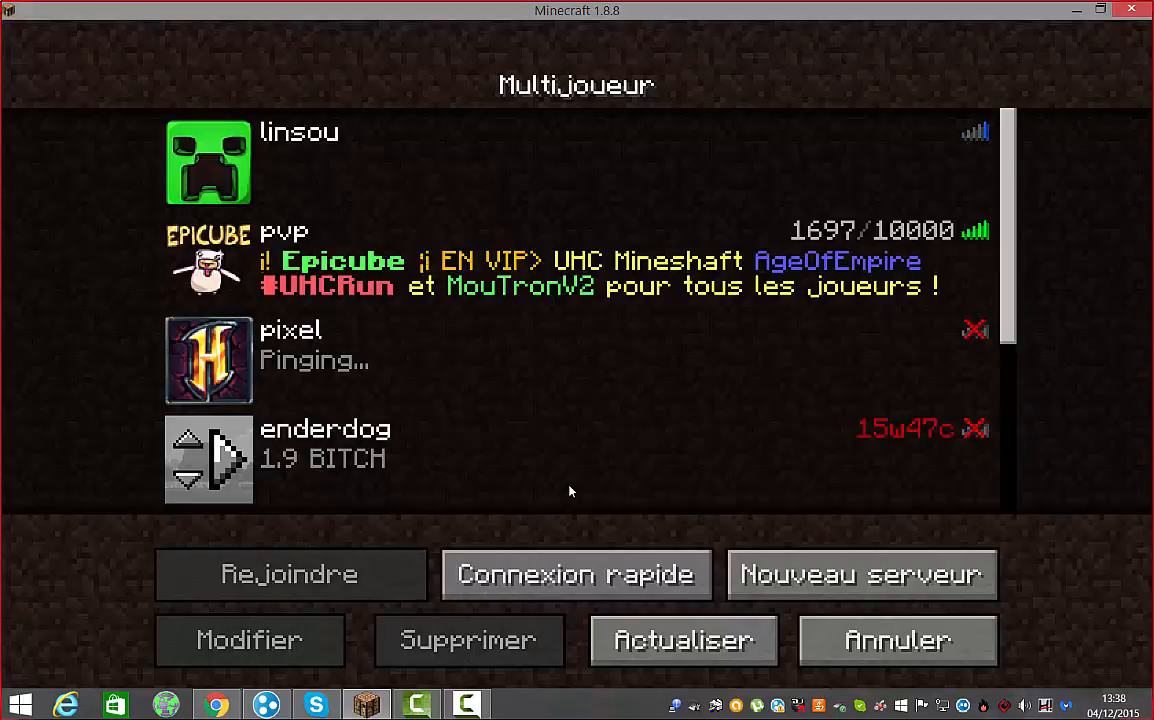
scroll(238, 417, "down", 4)
left_click(243, 473)
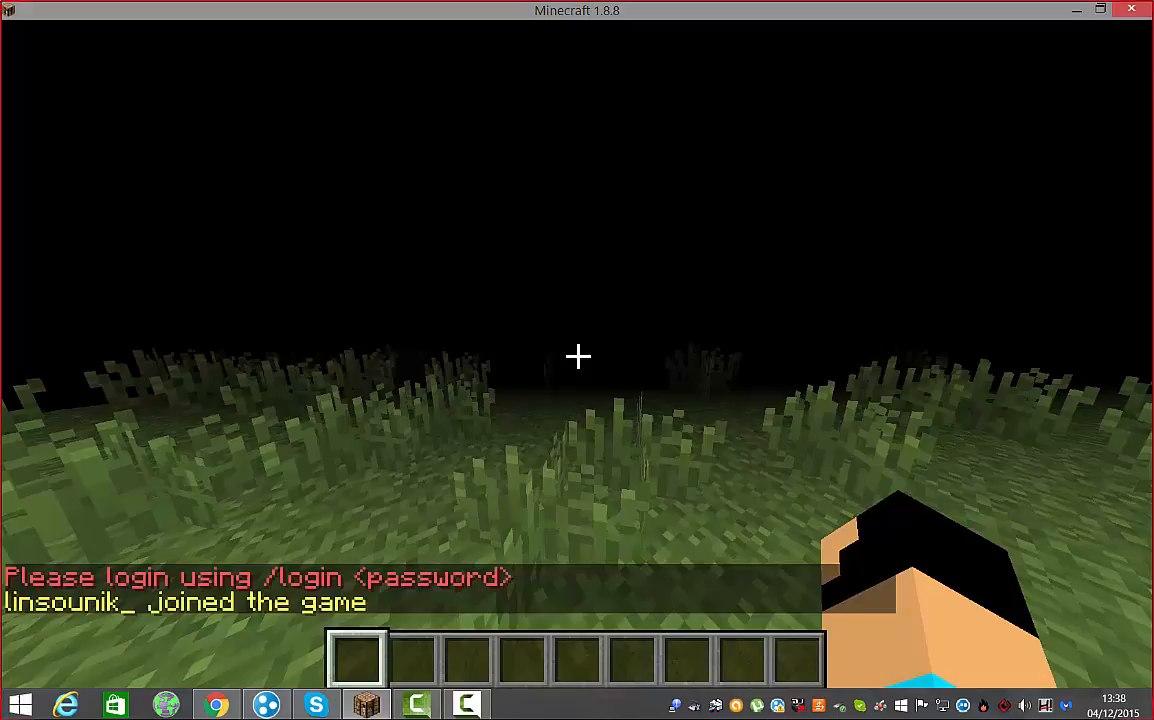
Log in via chat with /login and the registered password, then walk forward
key("t")
key("Up")
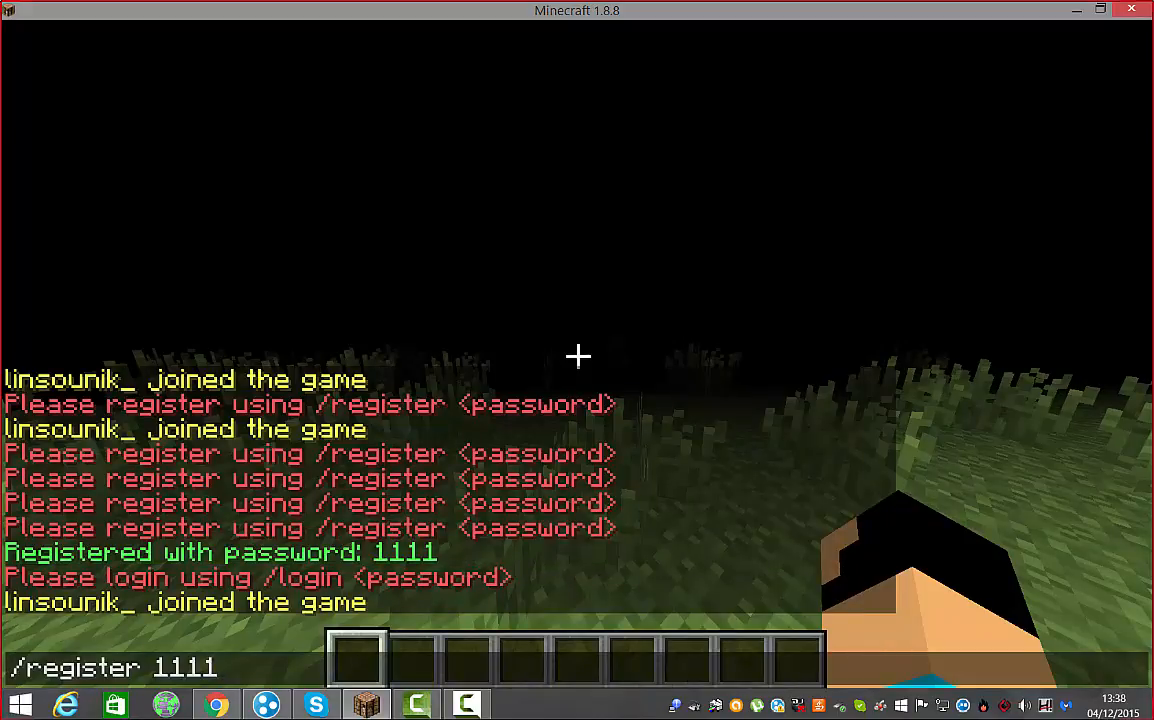
key("Down")
type("/l")
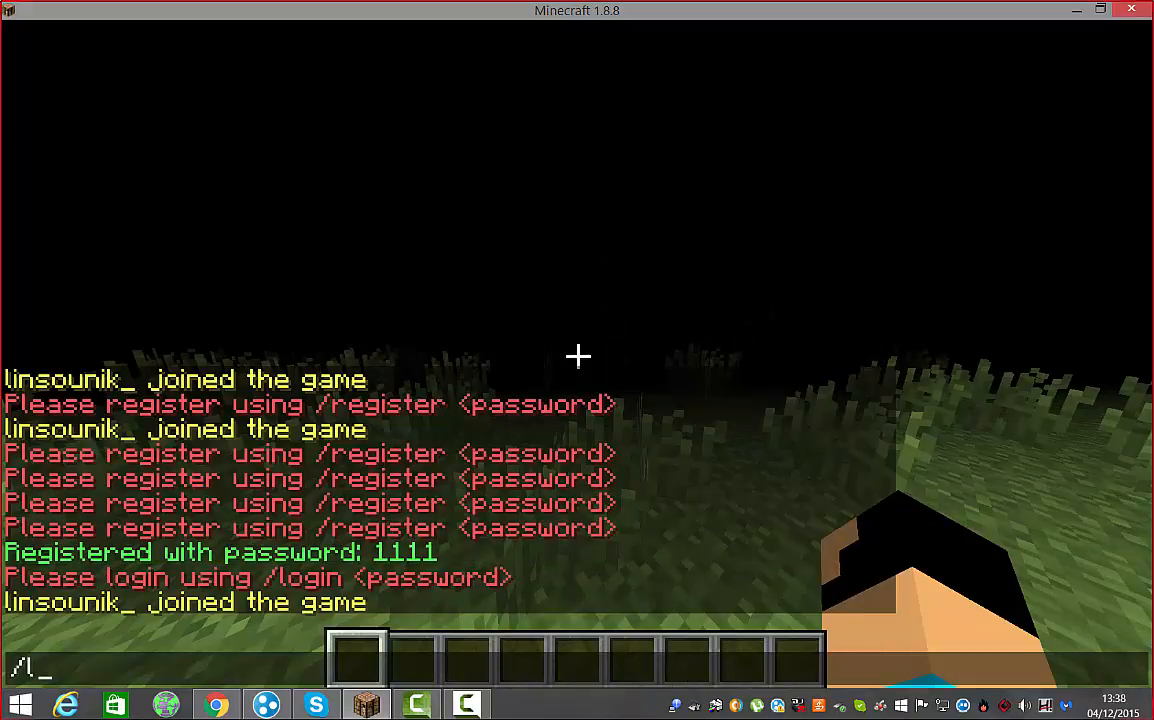
type("ogin")
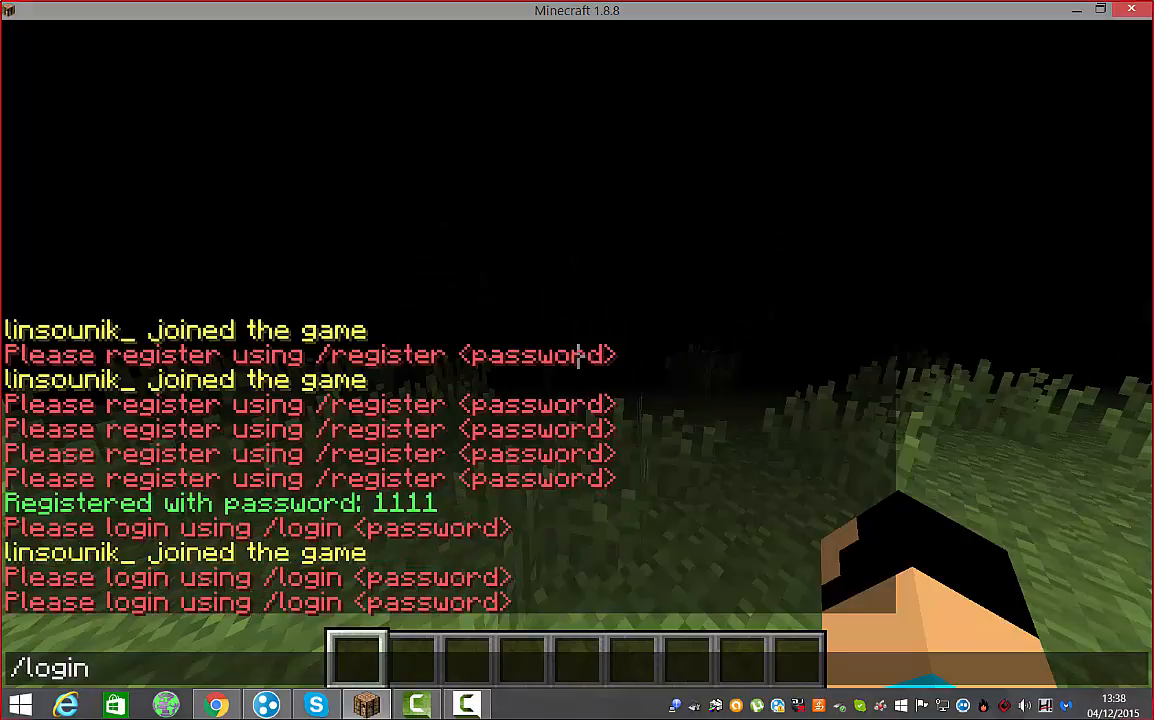
type(" 1111")
key("Return")
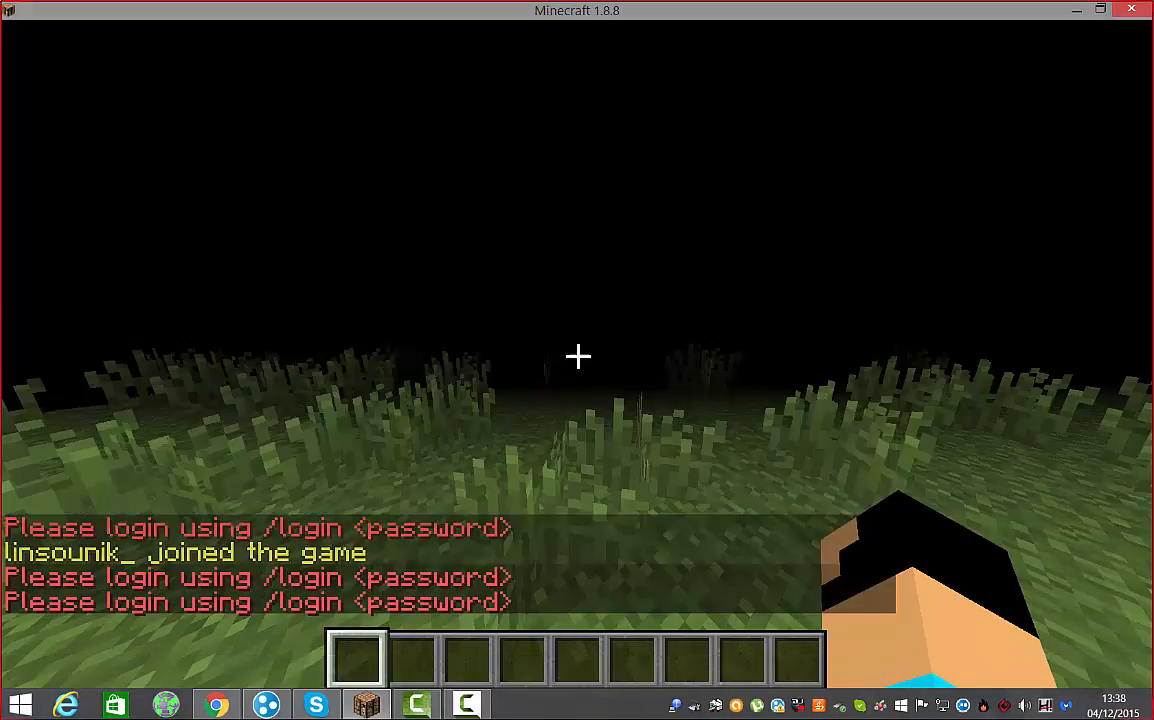
key("w")
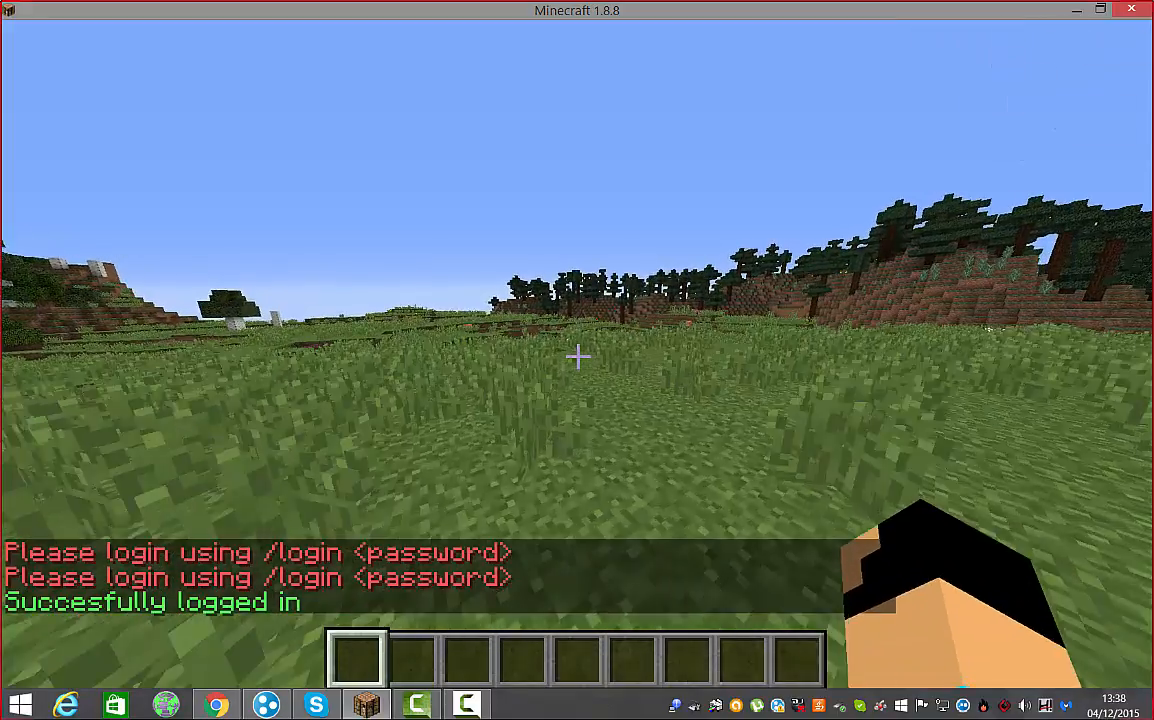
Walk around the grassland toward the river, lake and hills to confirm movement works
key("w")
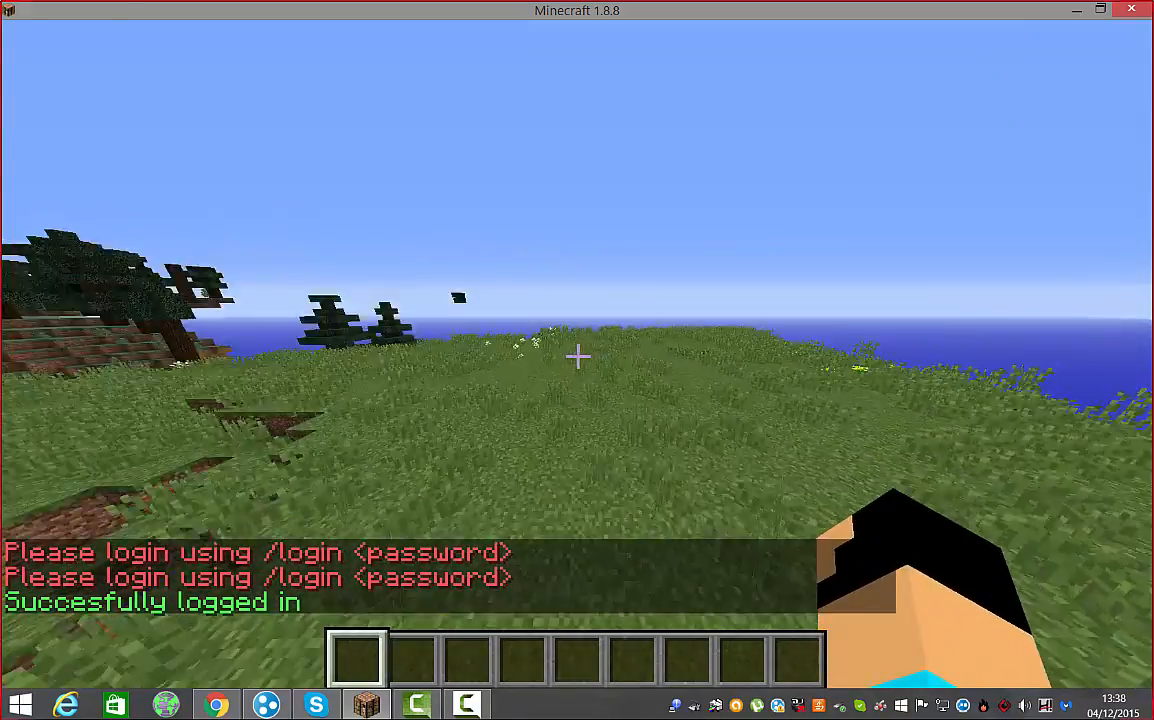
key("w")
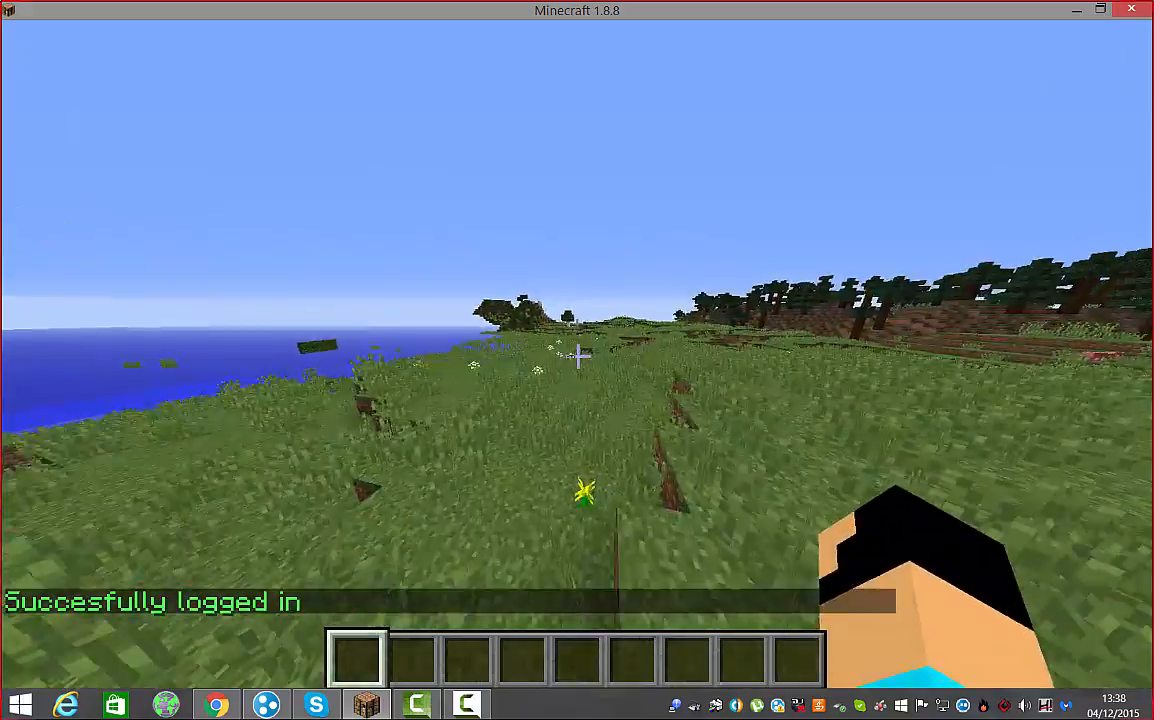
key("w")
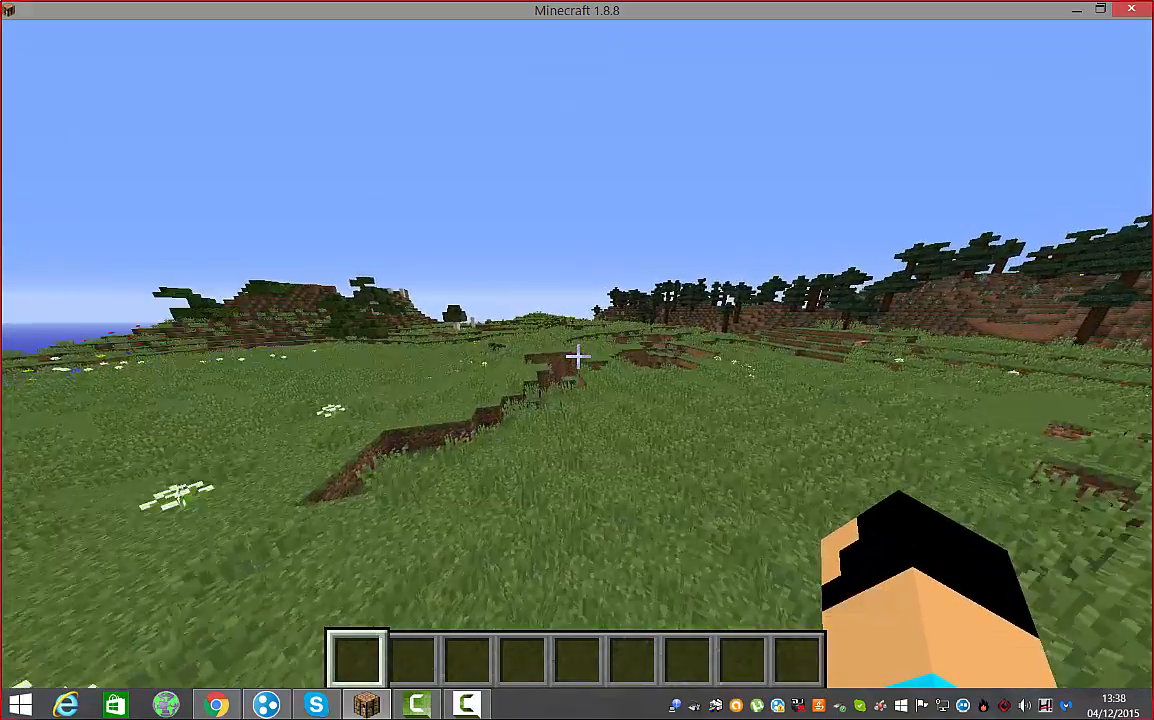
key("w")
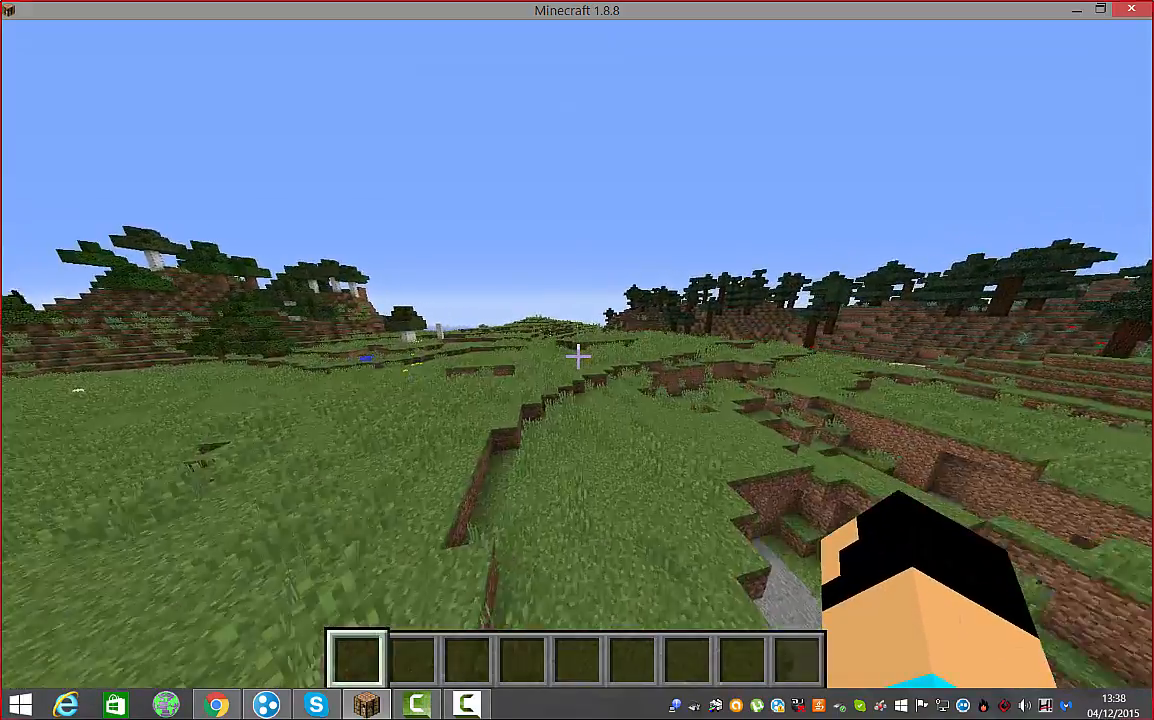
key("w")
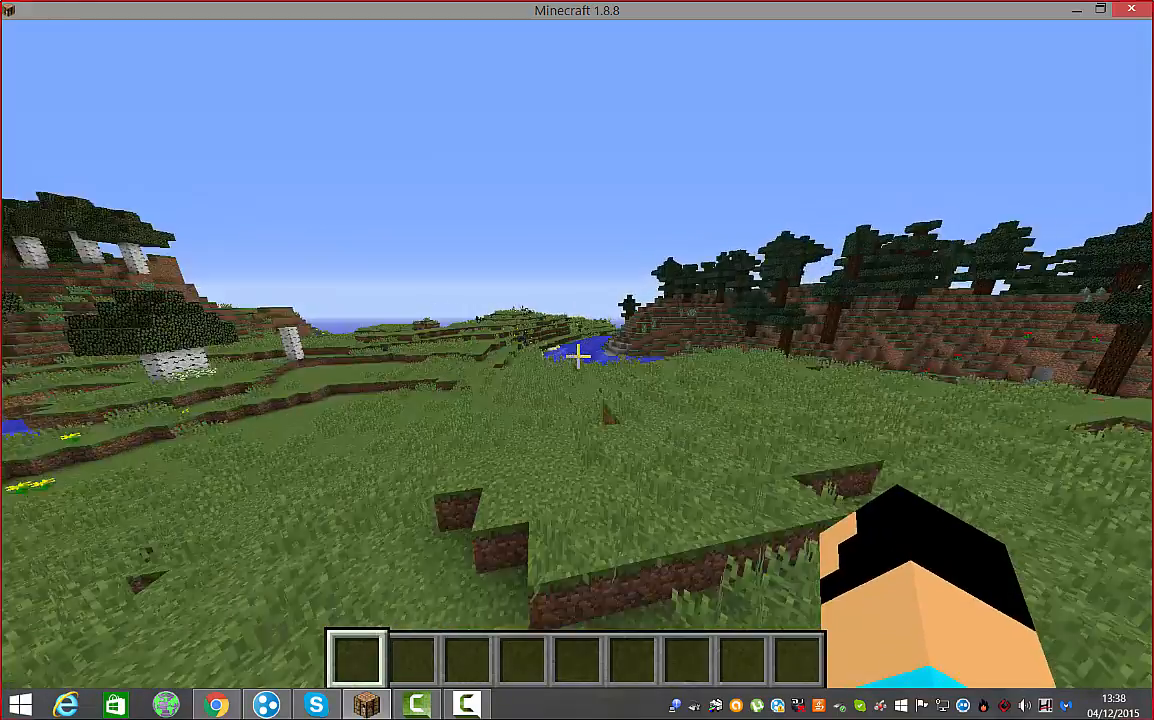
key("w")
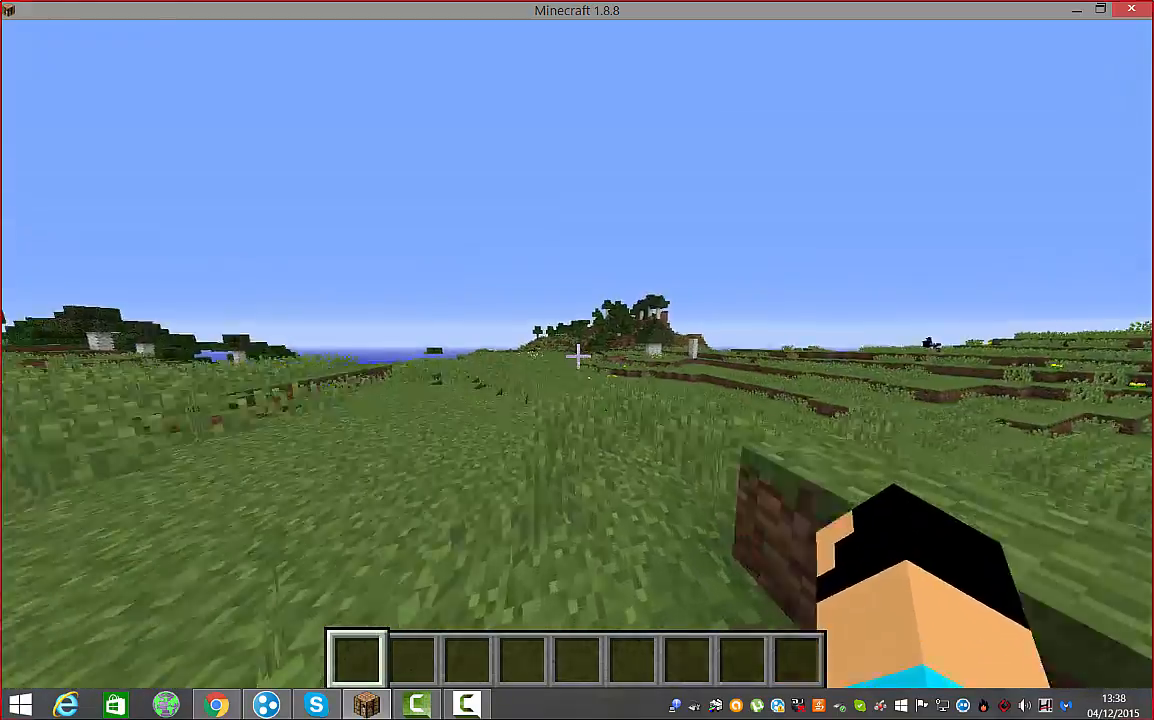
key("w")
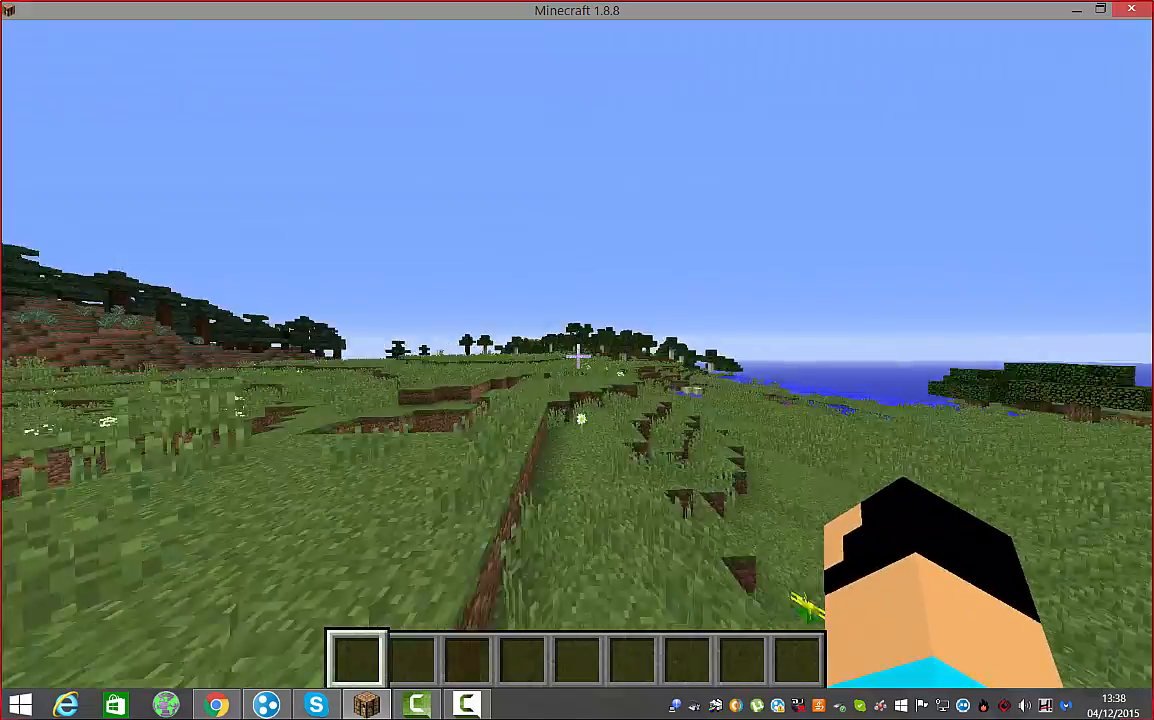
key("w")
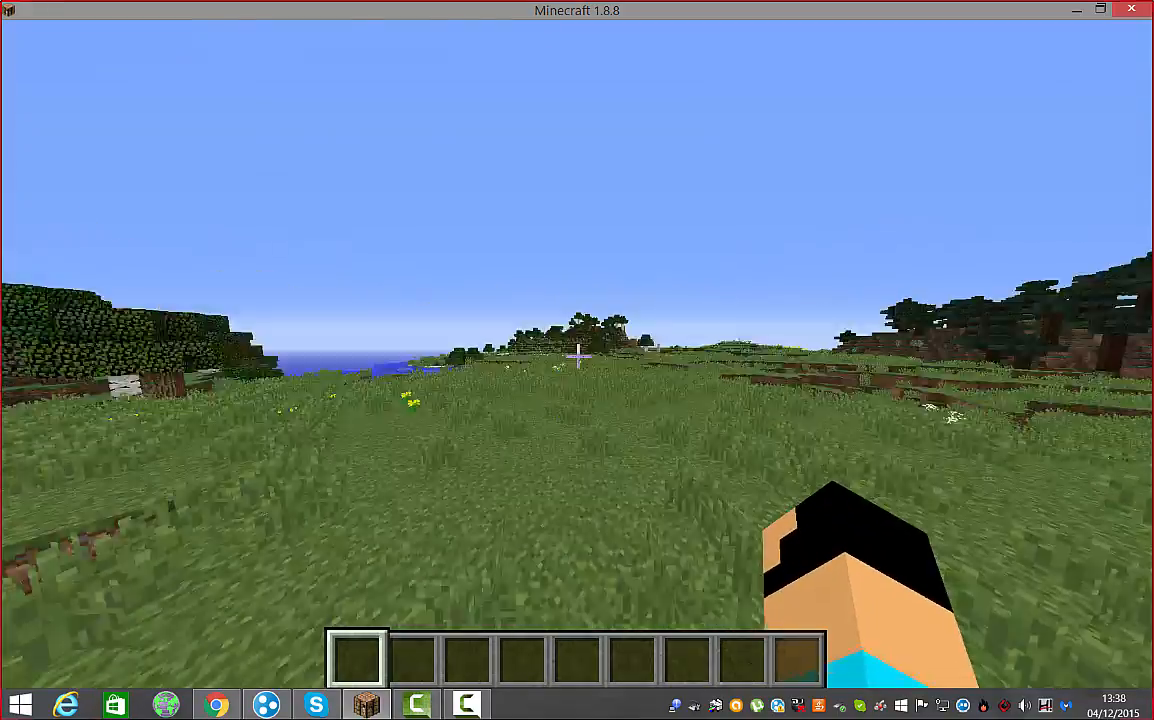
key("w")
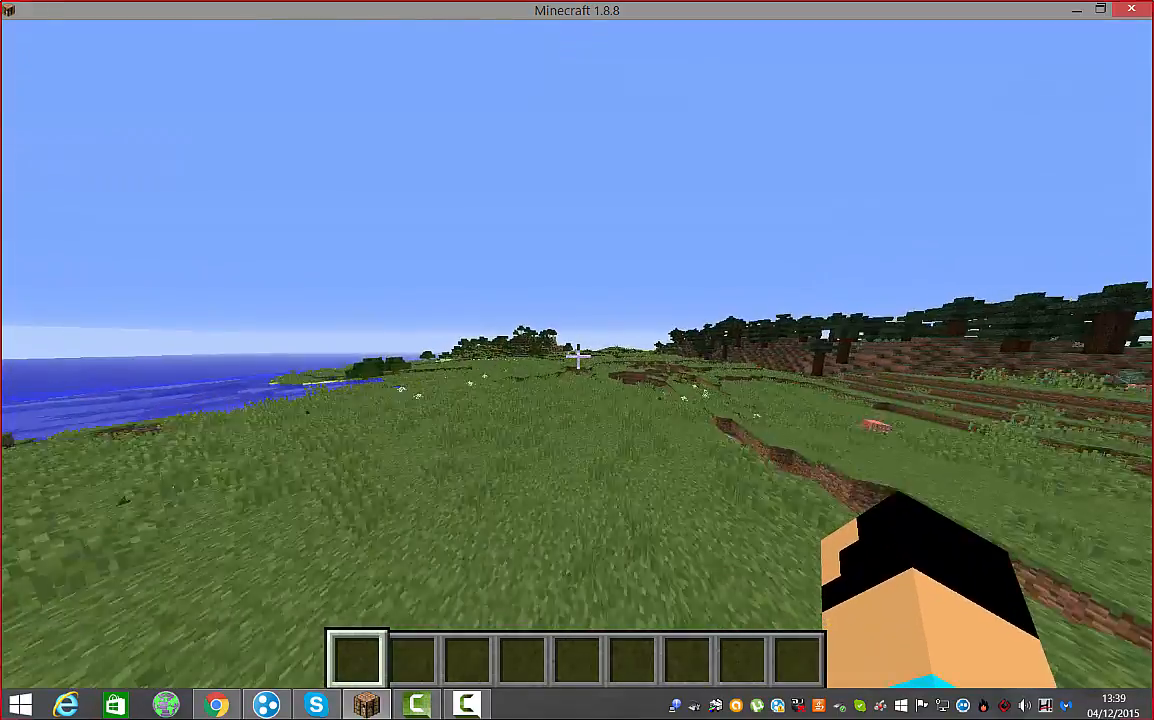
key("w")
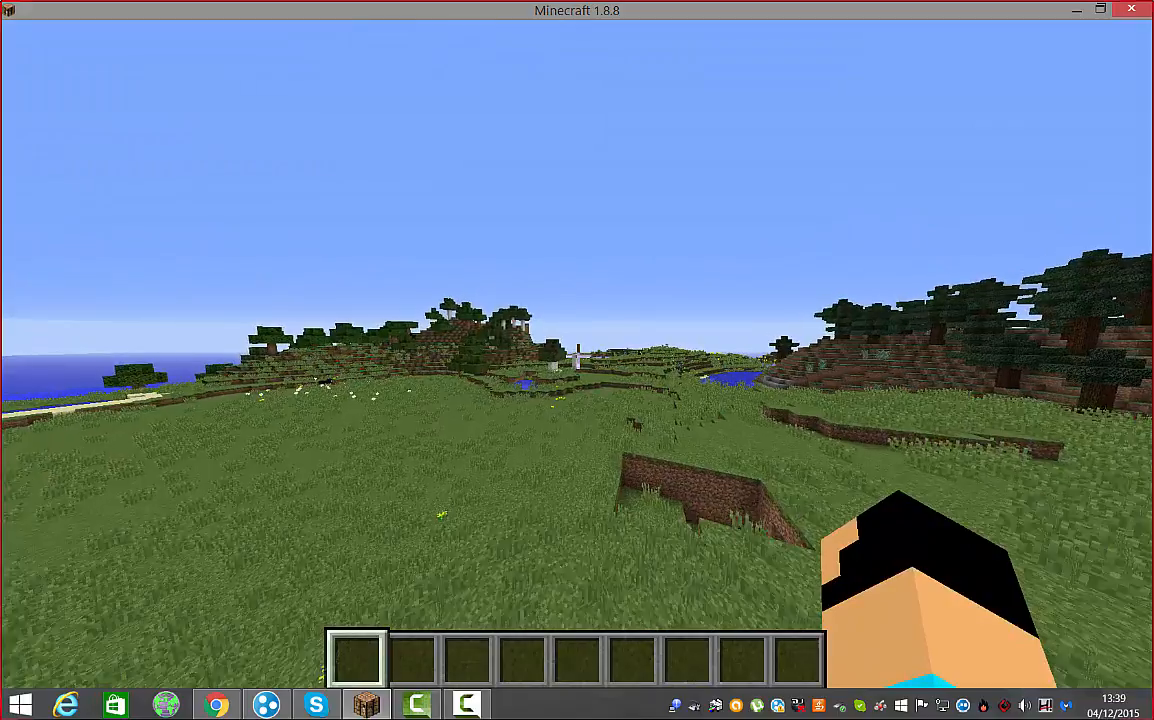
key("w")
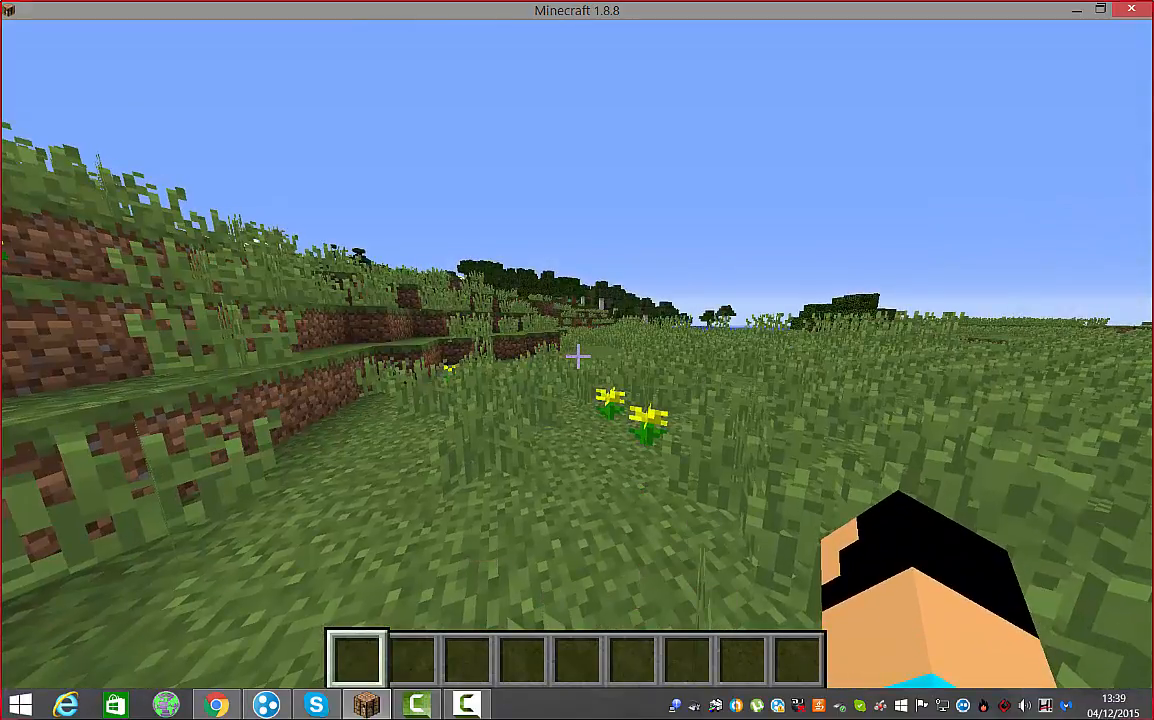
Pause the game and close the Minecraft window, returning to the desktop
key("Escape")
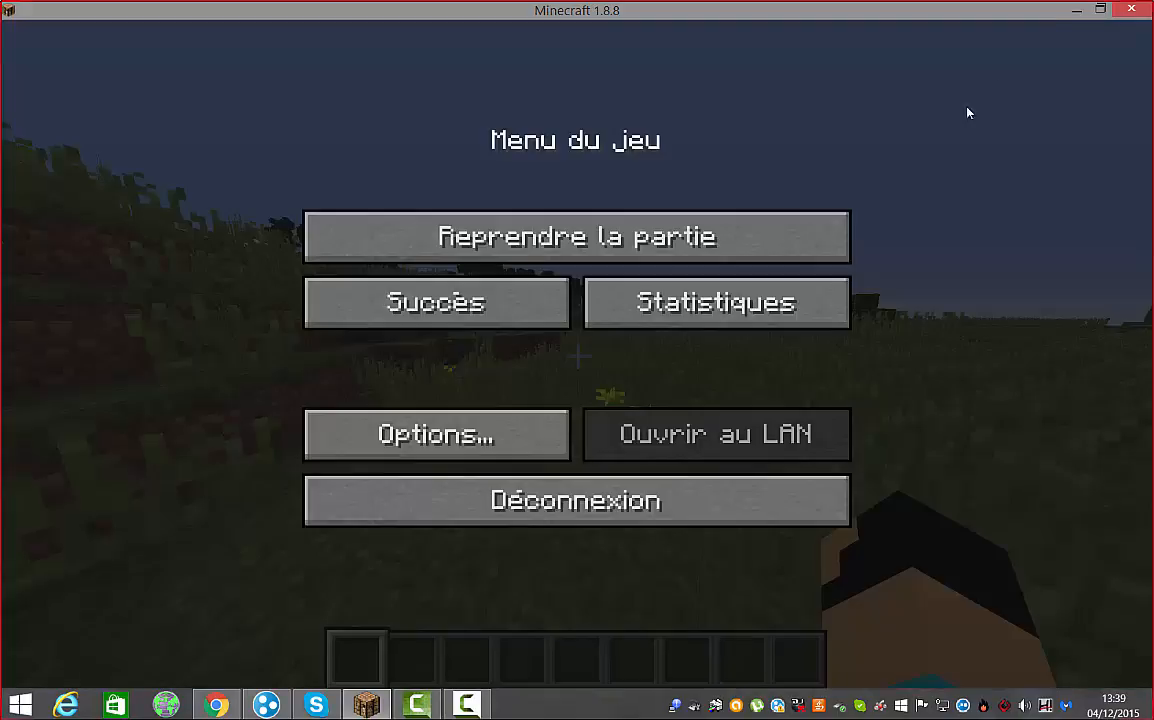
left_click(1144, 10)
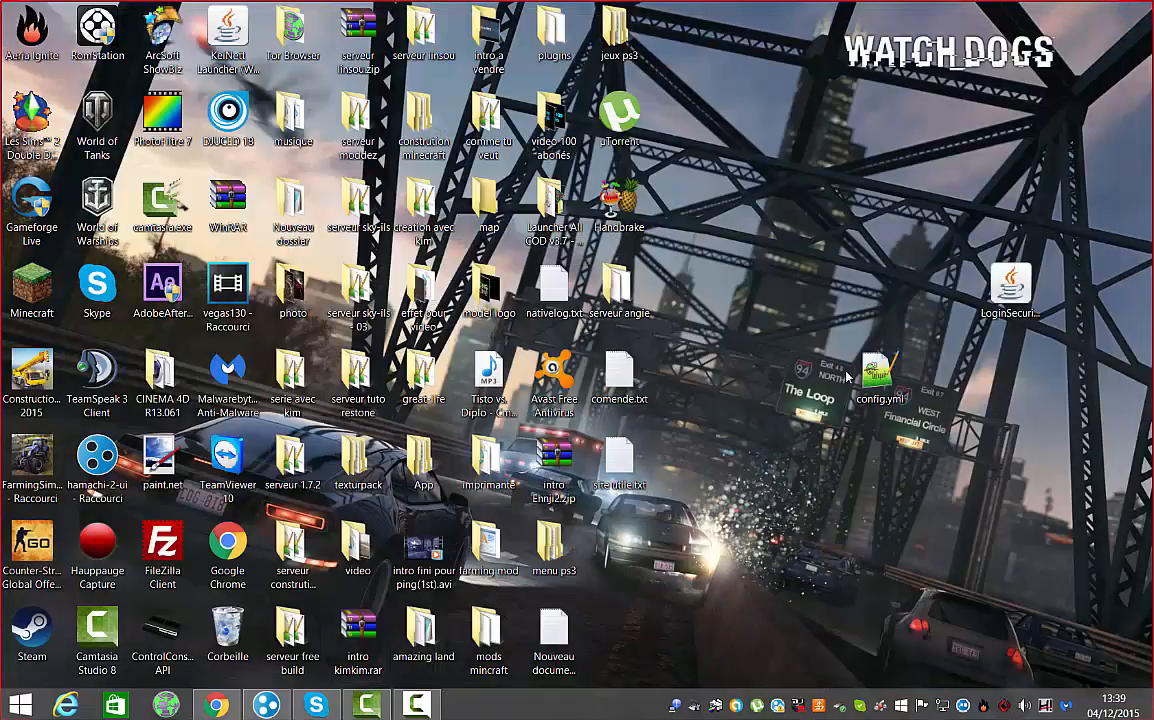
mouse_move(415, 712)
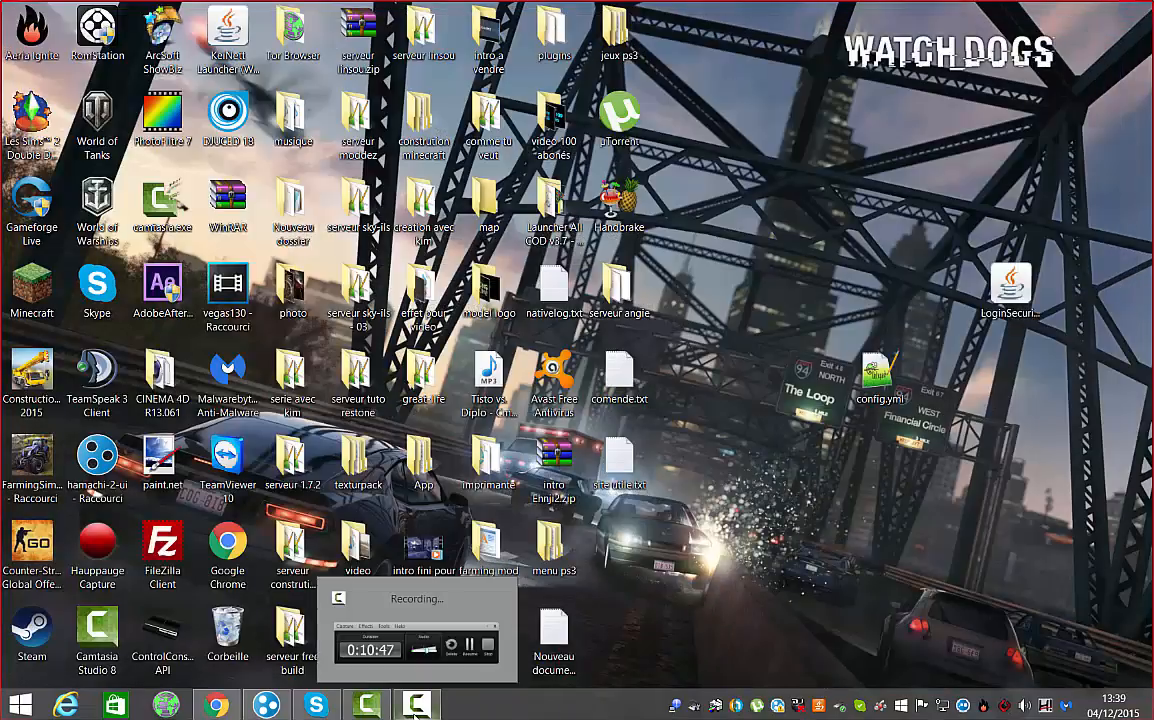